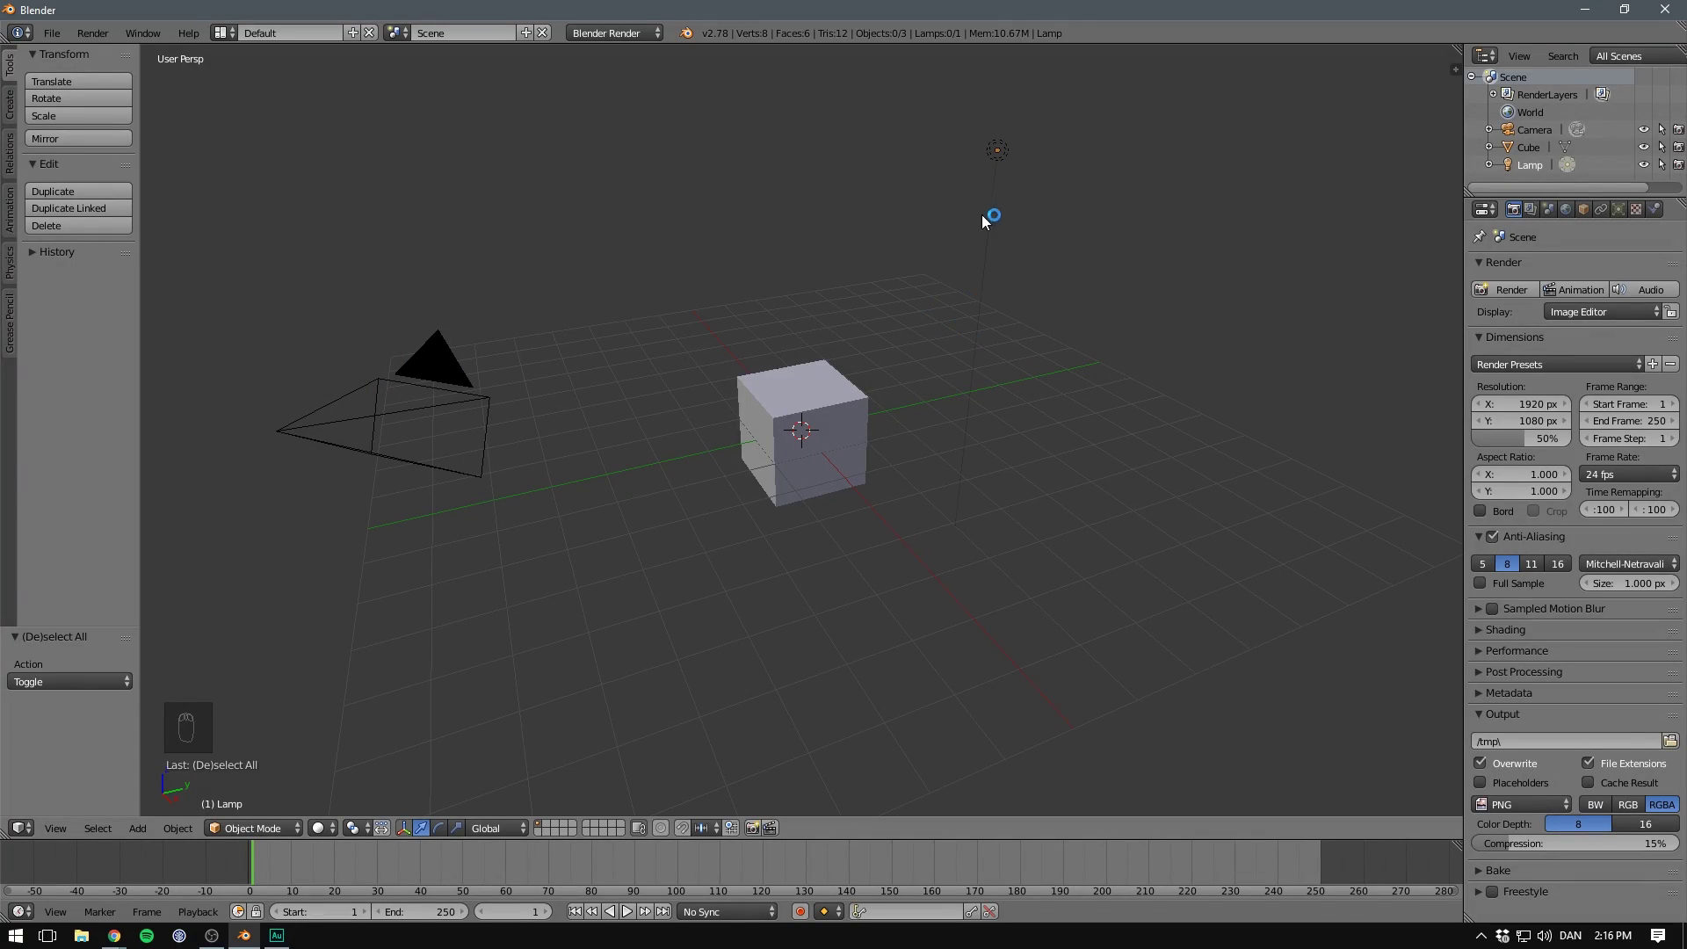
Delete the default lamp and cube from the scene.
right_click(999, 149)
shift+right_click(809, 379)
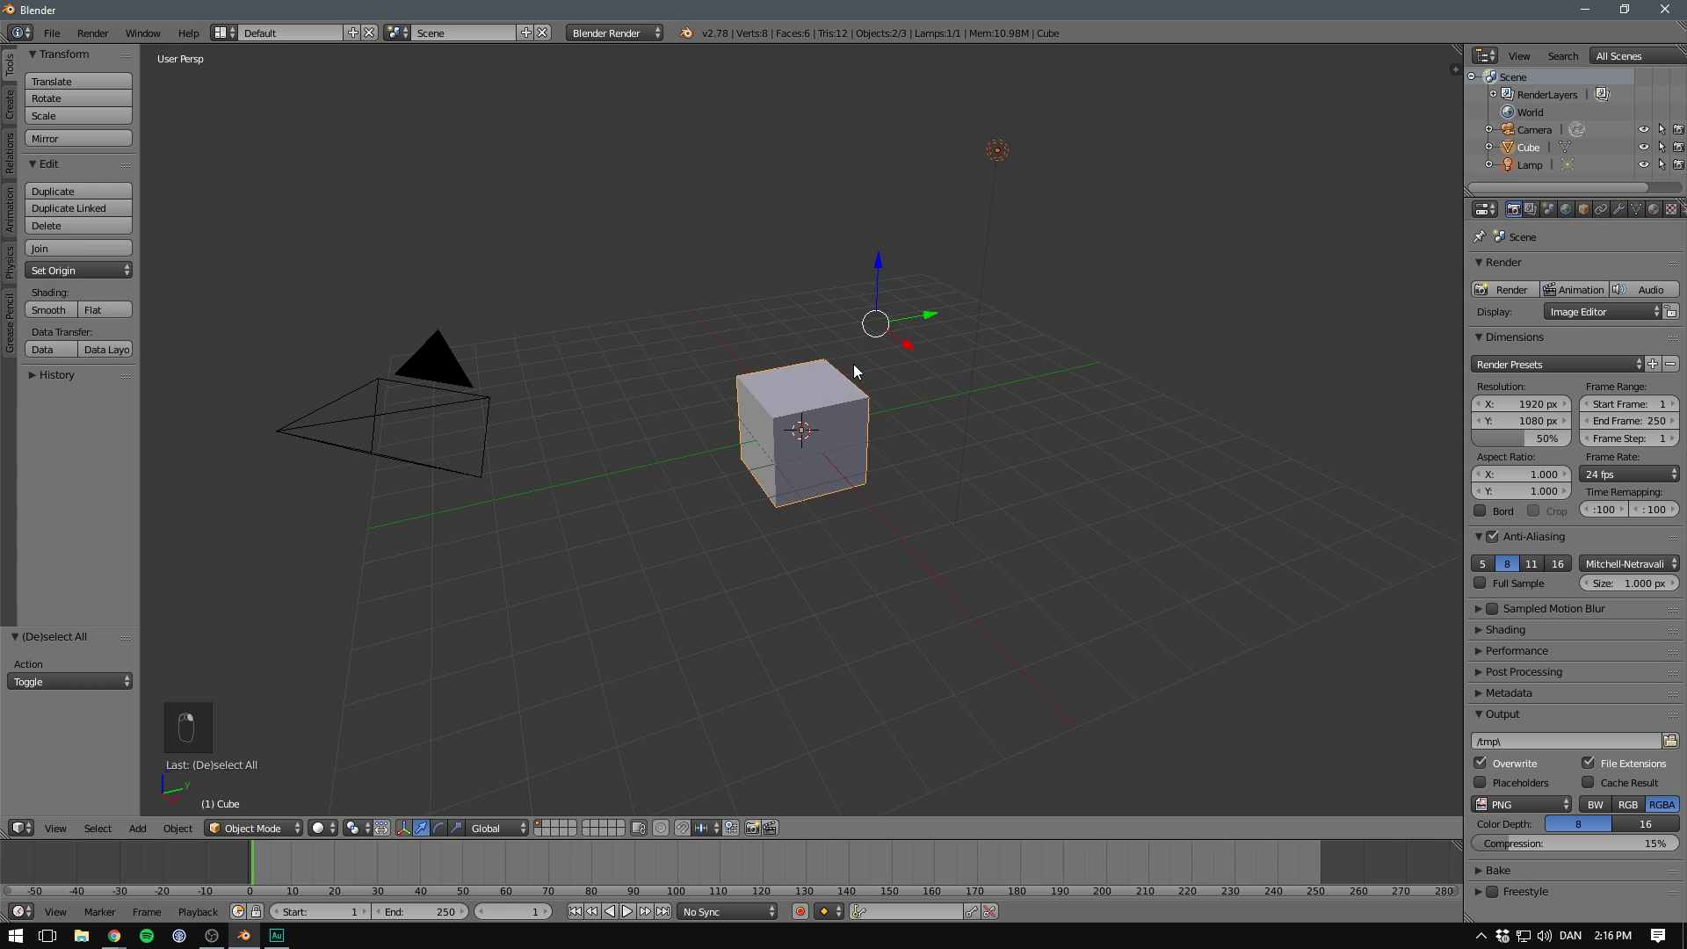
key(x)
click(832, 366)
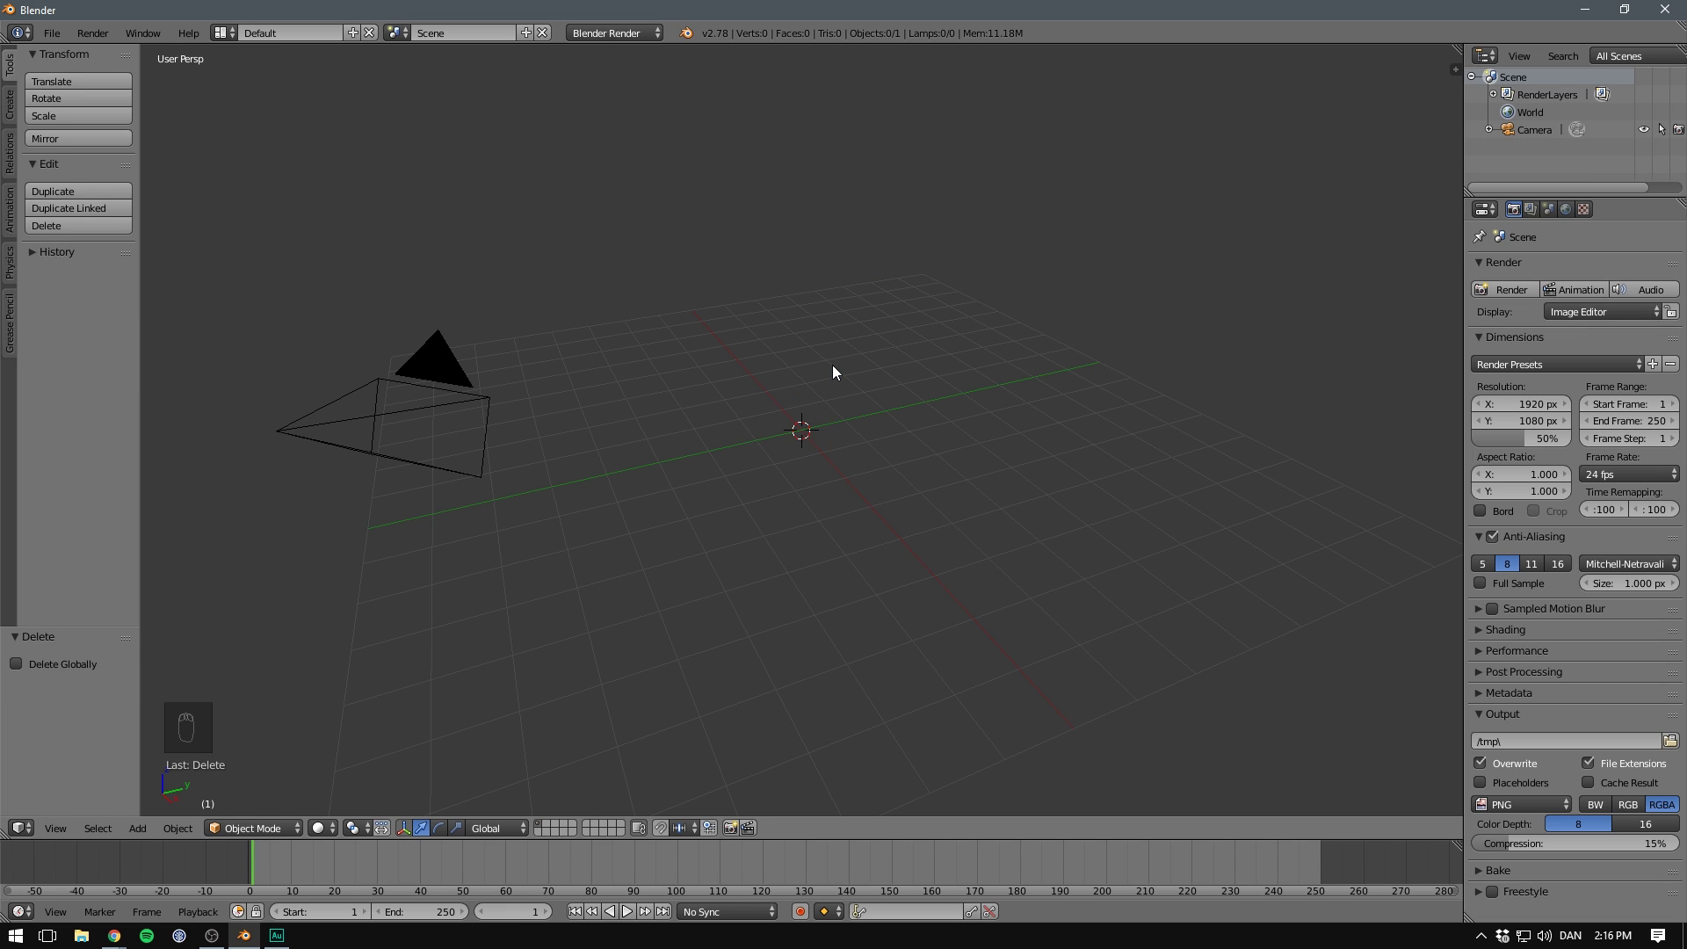
Add a cylinder mesh with 16 vertices.
key(shift+a)
click(887, 454)
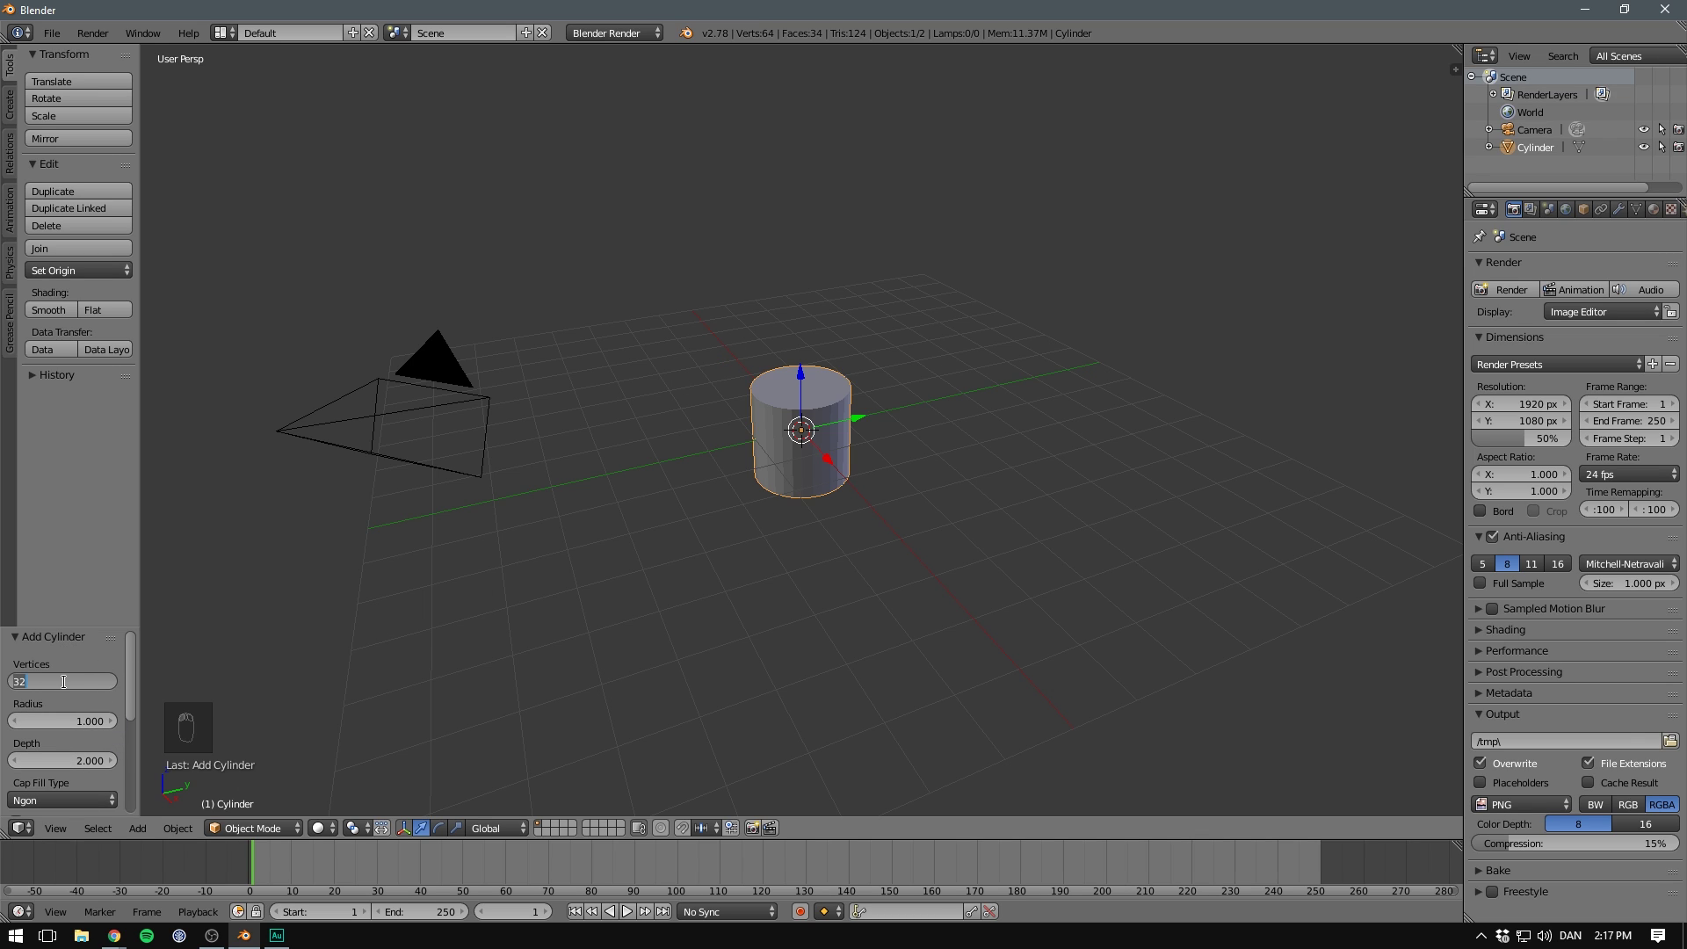
text(16)
key(Return)
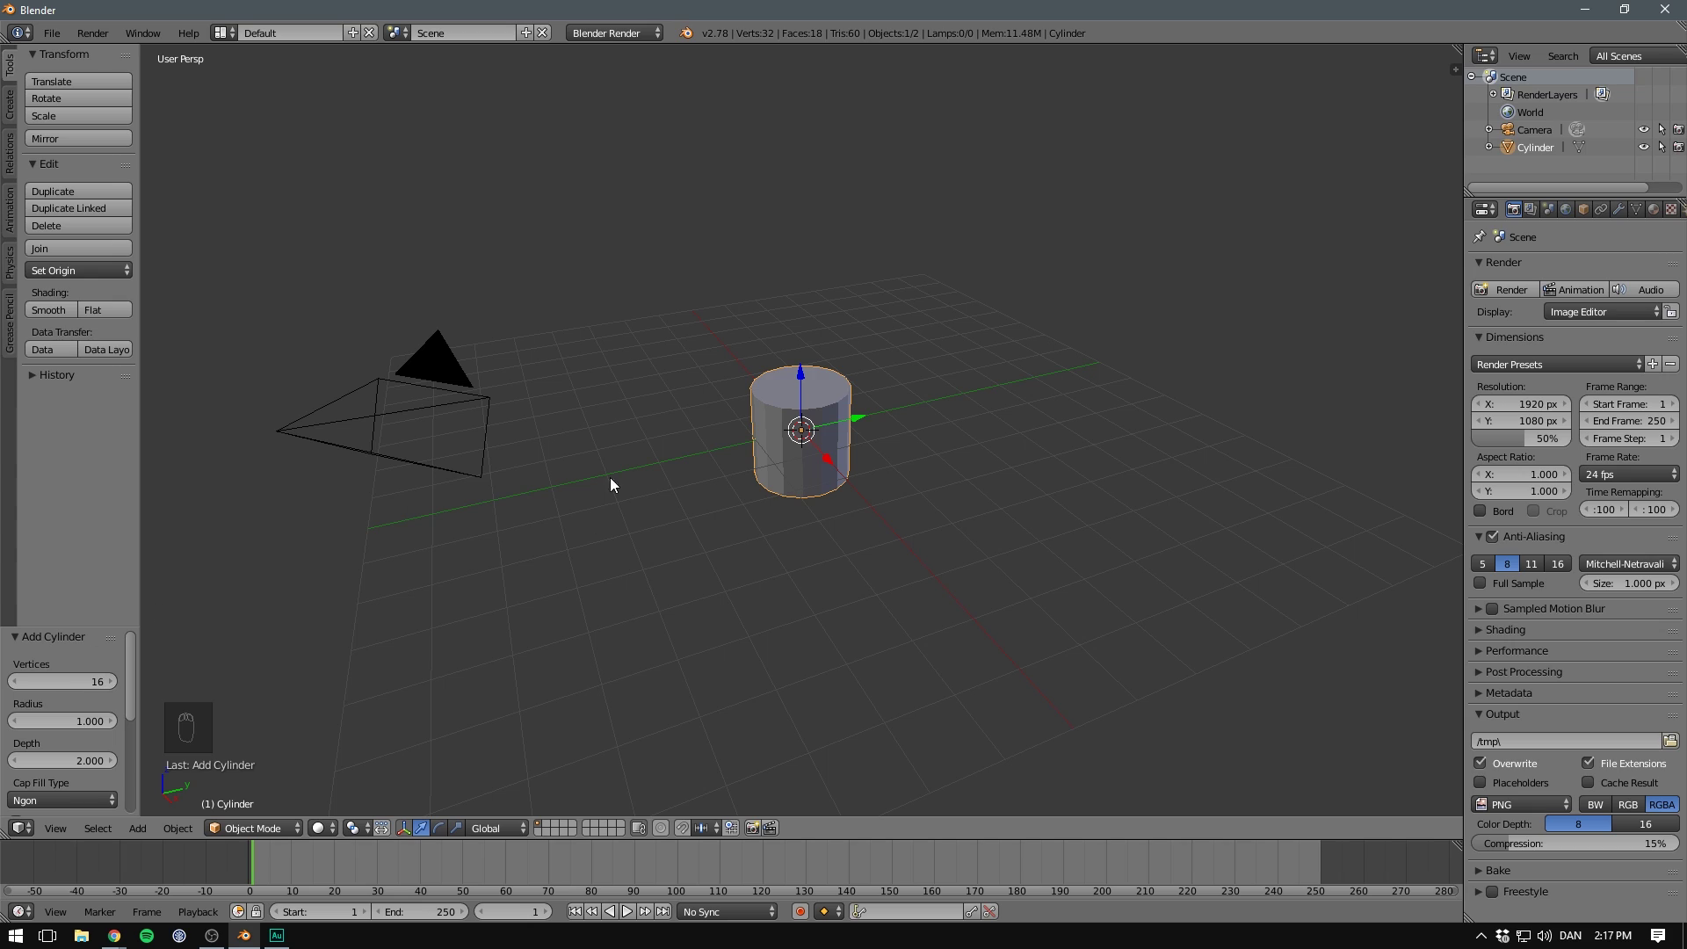
Switch to front orthographic view and put the cylinder into Edit Mode.
key(KP_1)
key(KP_5)
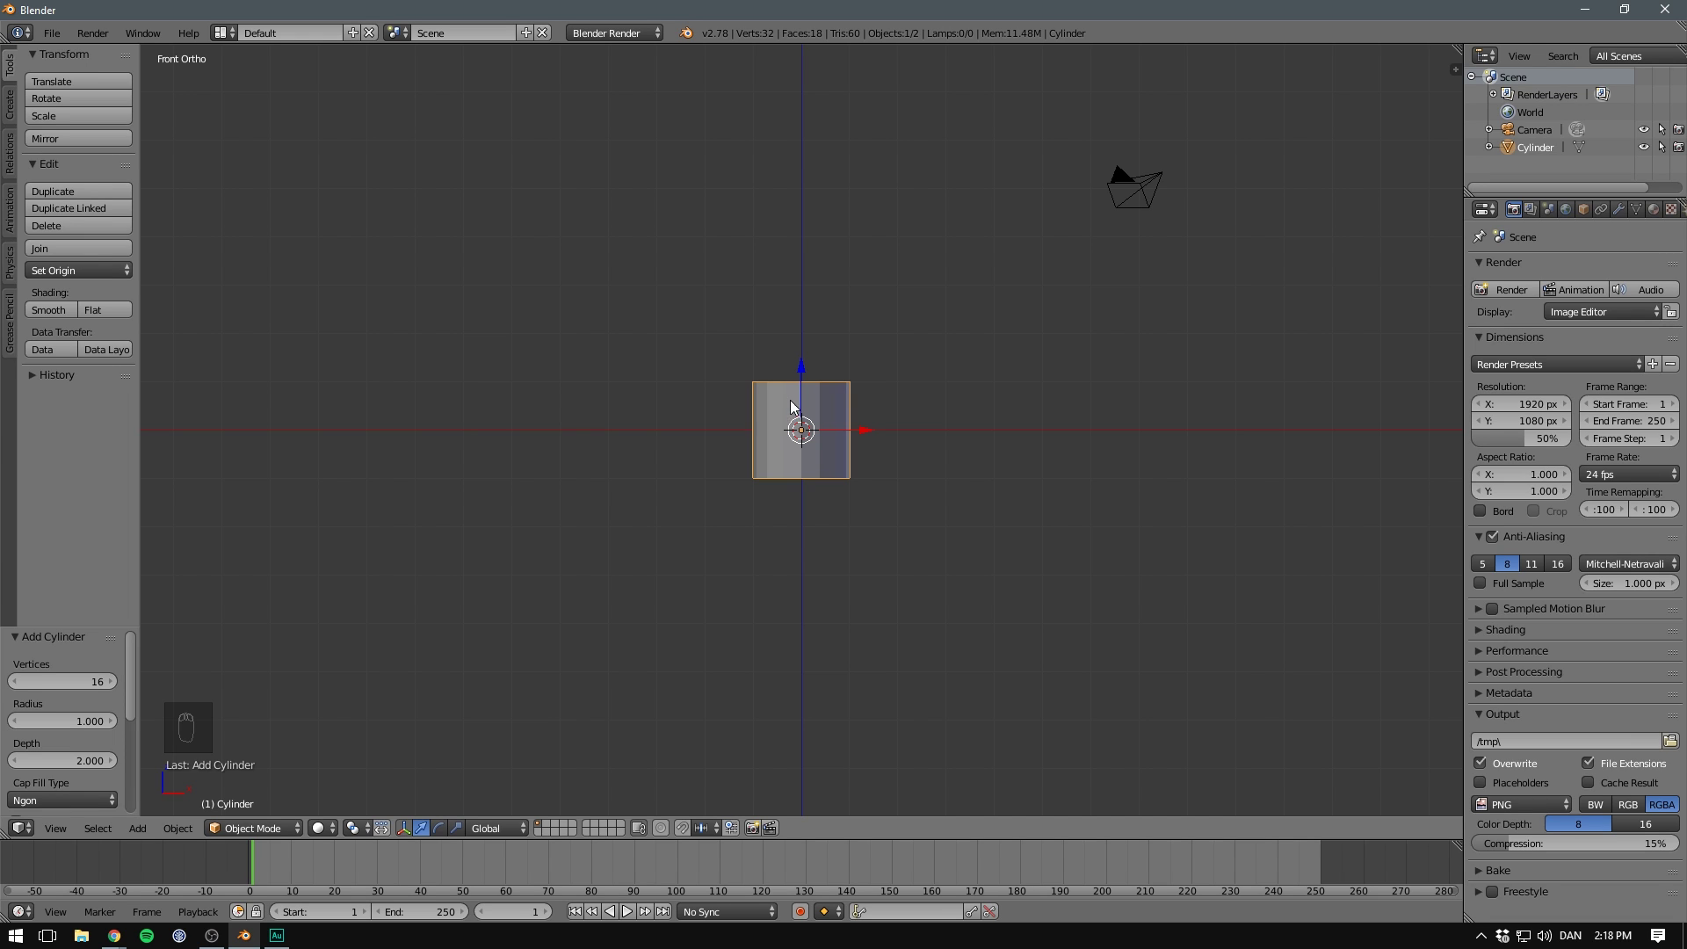
click(231, 830)
click(248, 792)
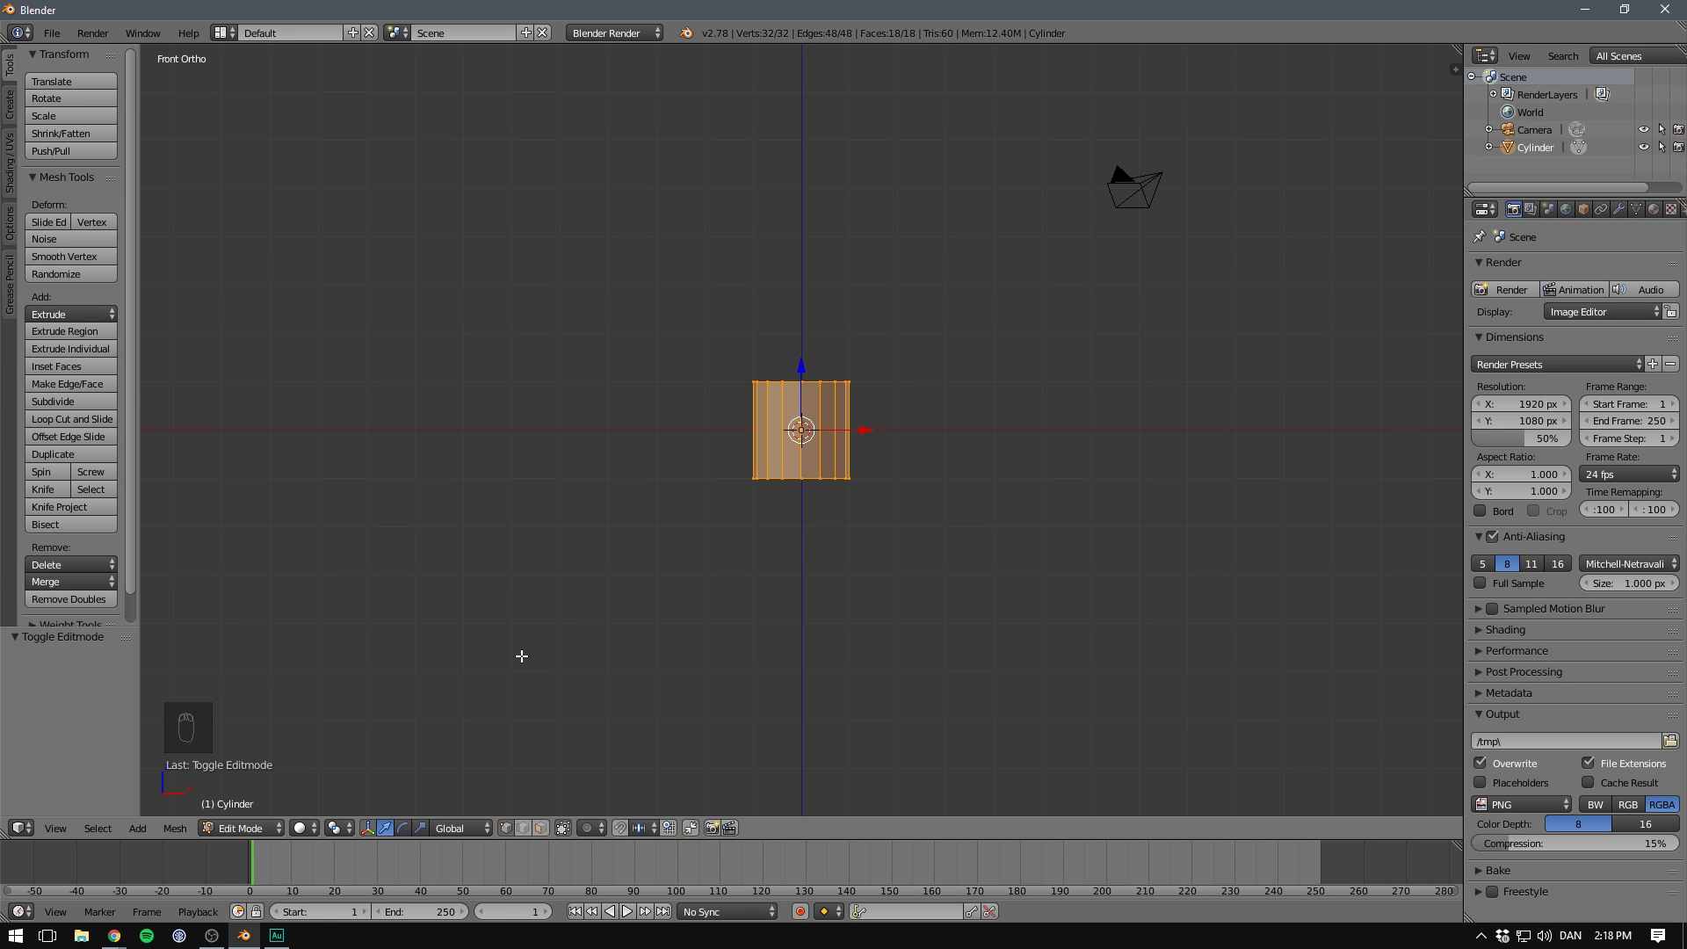
key(Tab)
key(Tab)
scroll(799, 522, up, 5)
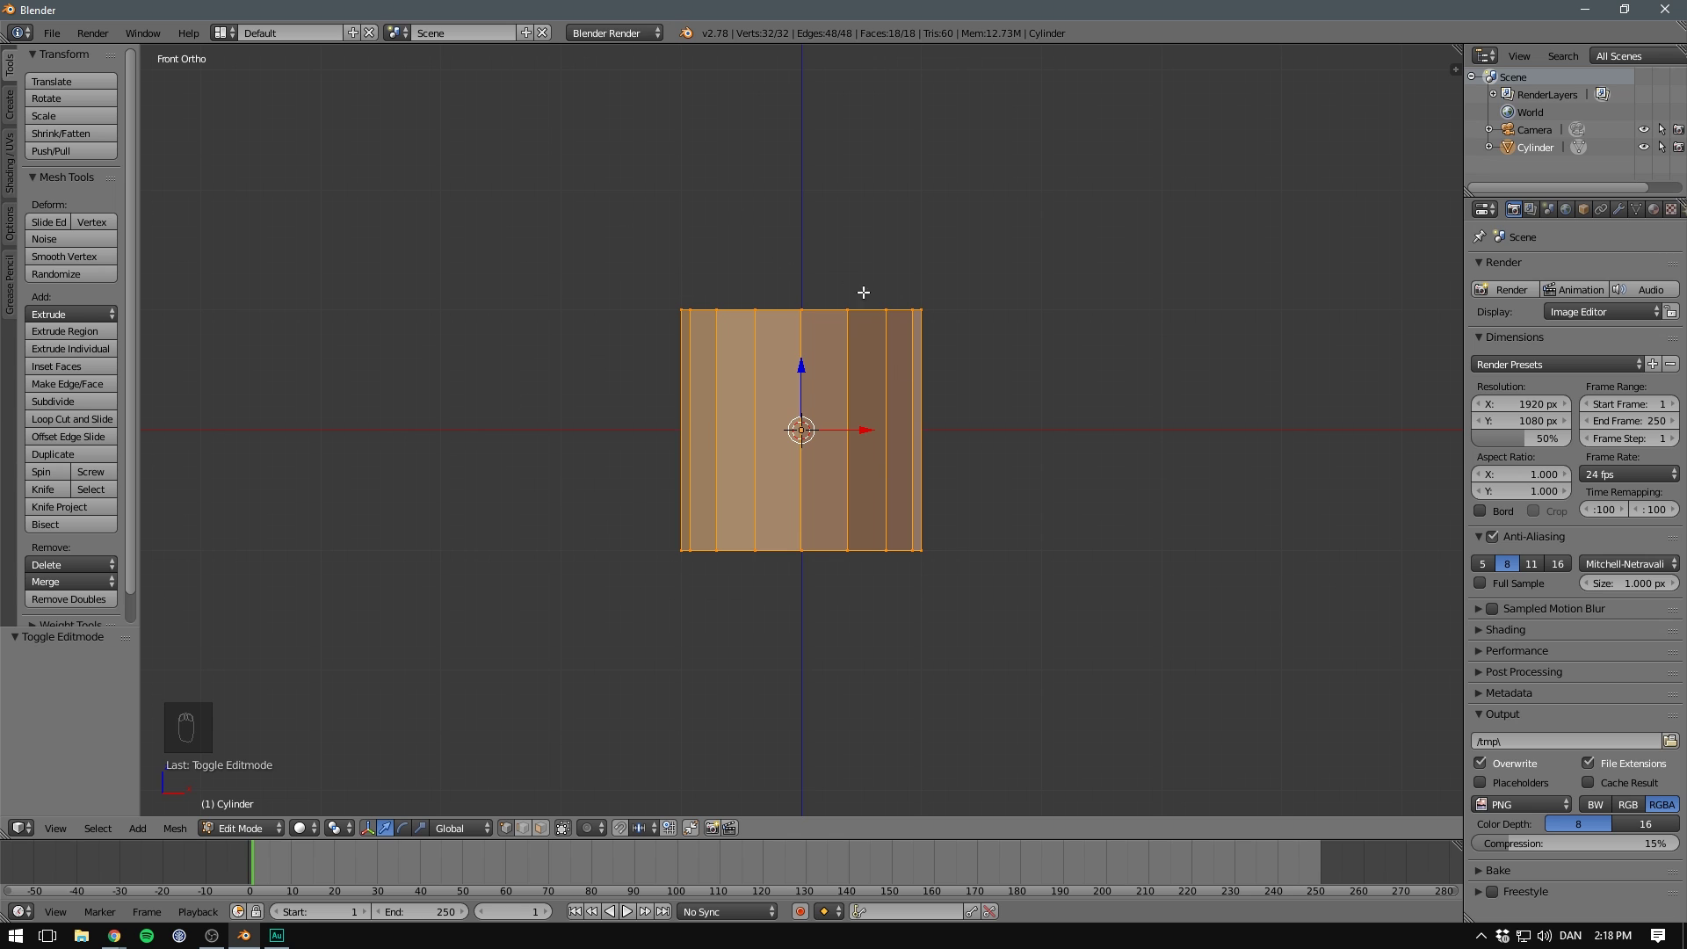
middle_drag(1013, 335, 938, 395)
Select individual vertices on the cylinder's top ring.
right_click(734, 376)
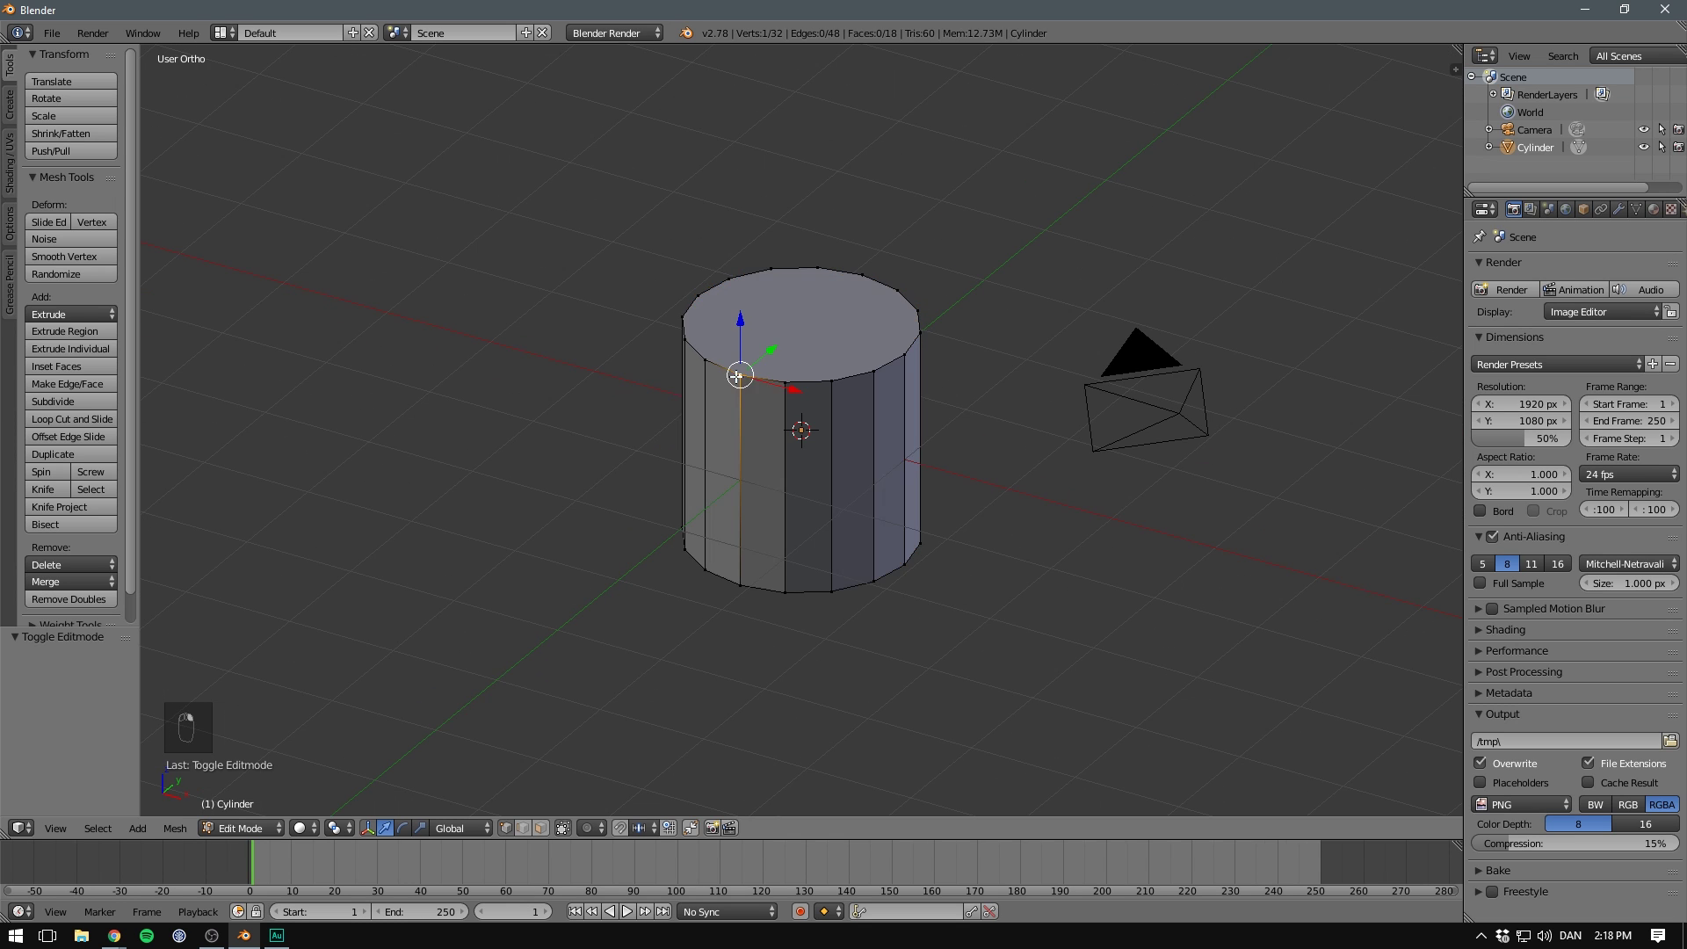
right_click(778, 383)
right_click(820, 387)
right_click(785, 382)
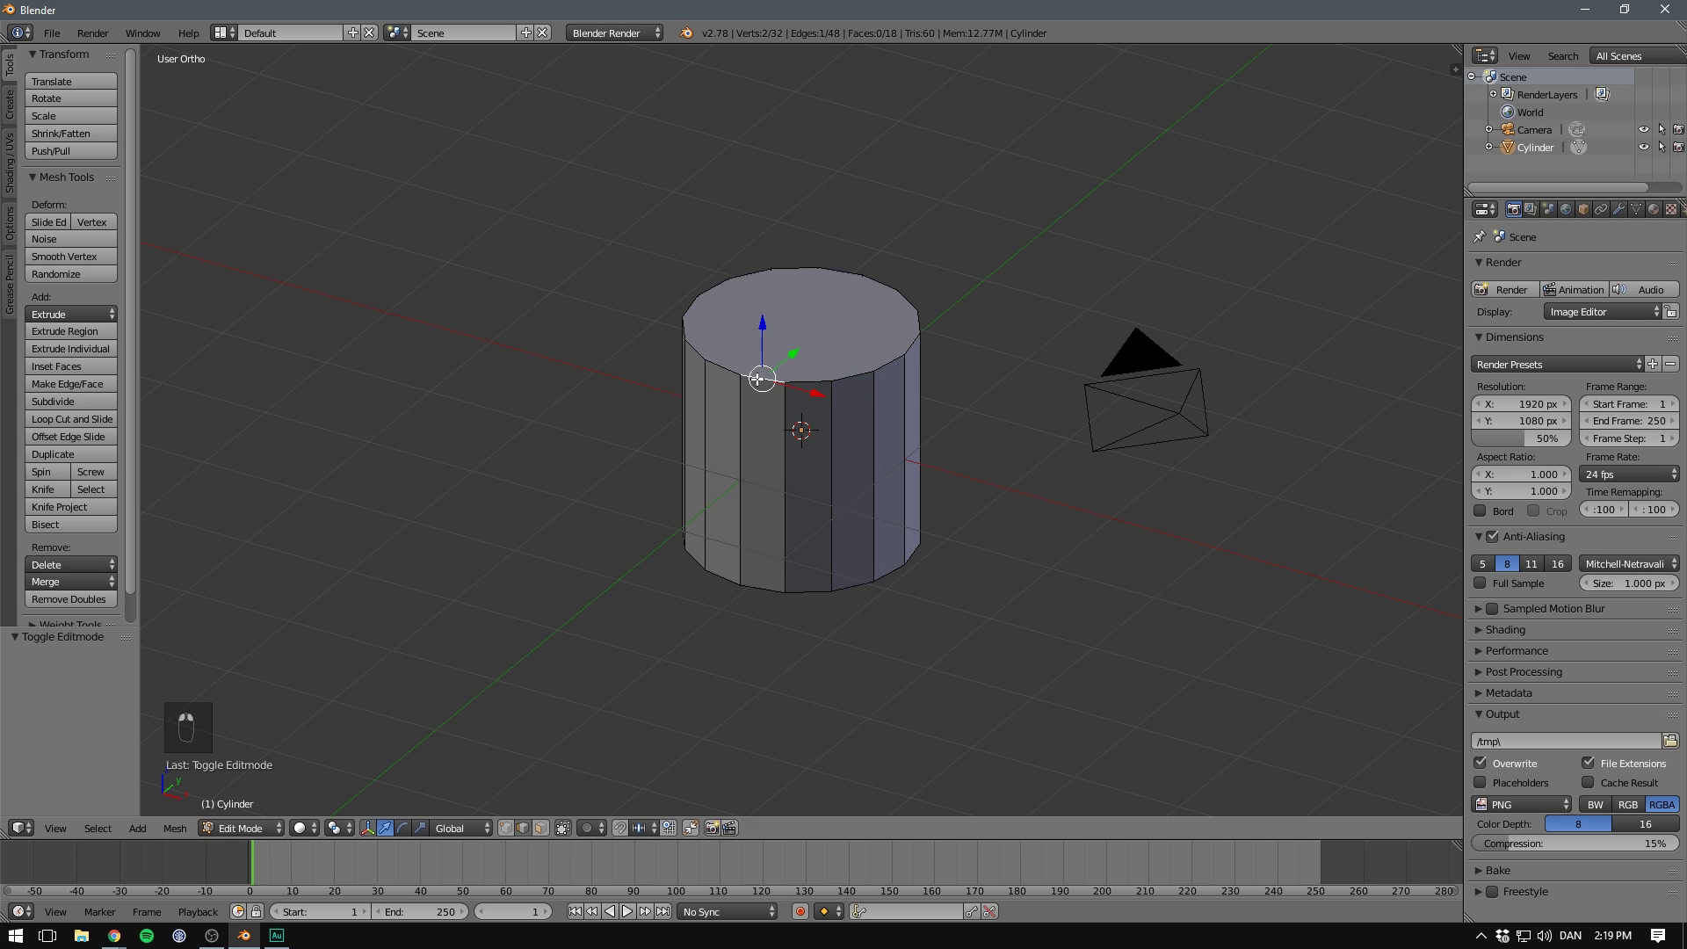
right_click(740, 376)
right_click(784, 382)
shift+right_click(829, 383)
Select the top face and several side faces, ending in face select mode.
key(a)
right_click(836, 316)
right_click(770, 467)
right_click(791, 480)
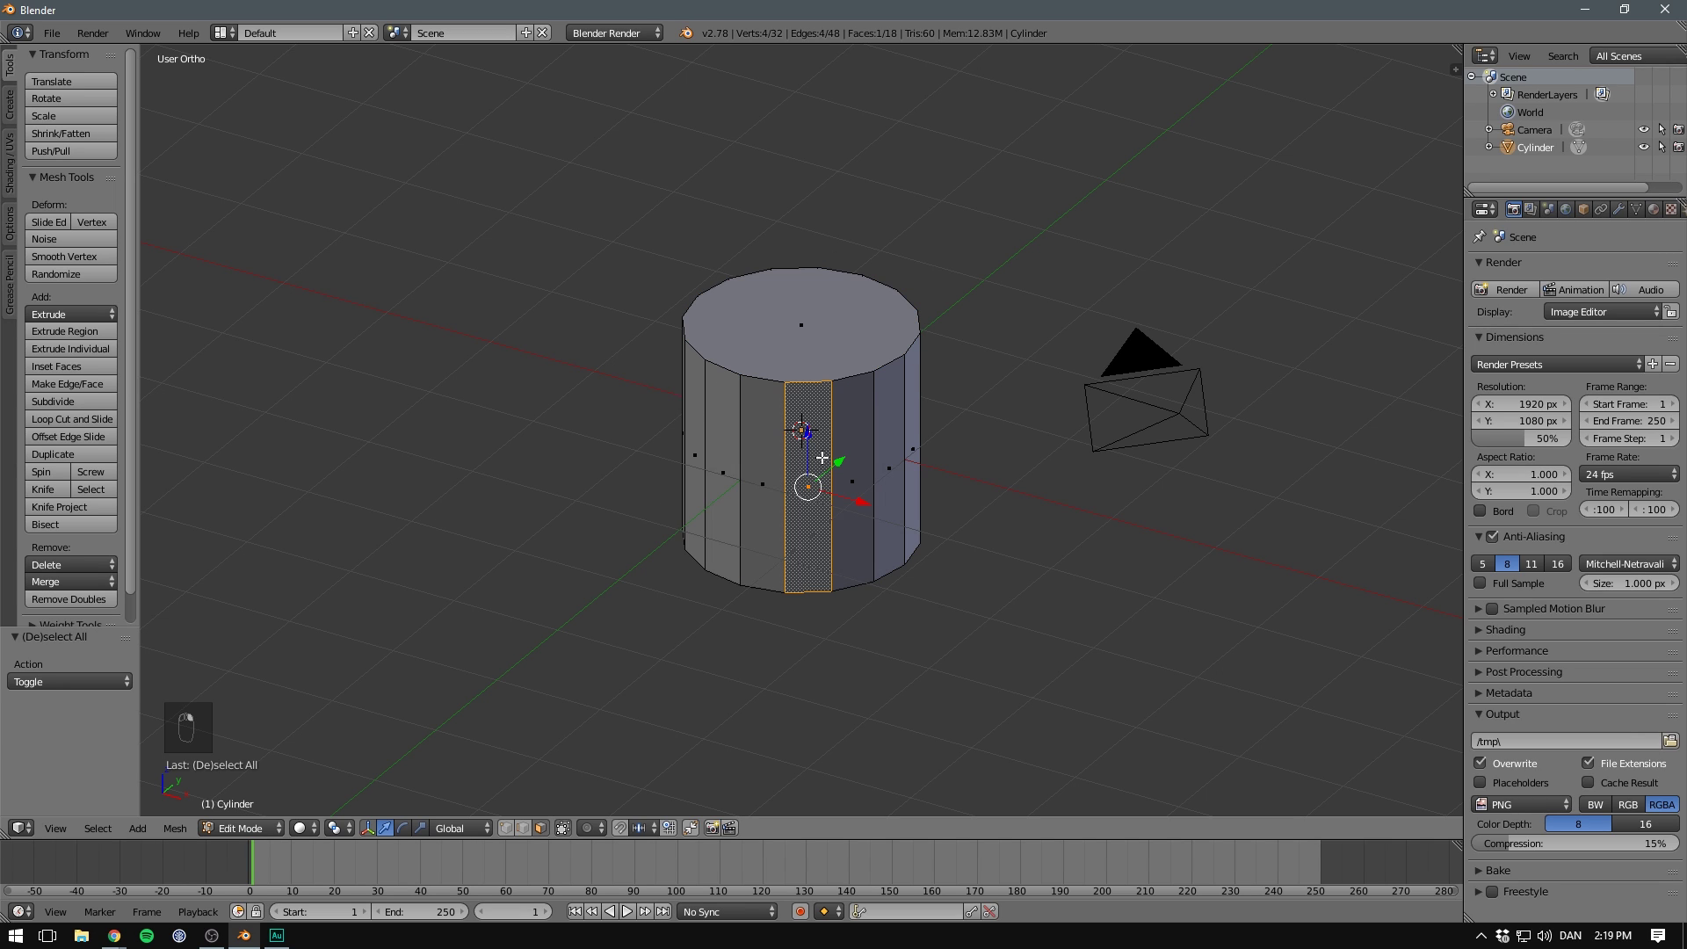
right_click(861, 435)
right_click(905, 411)
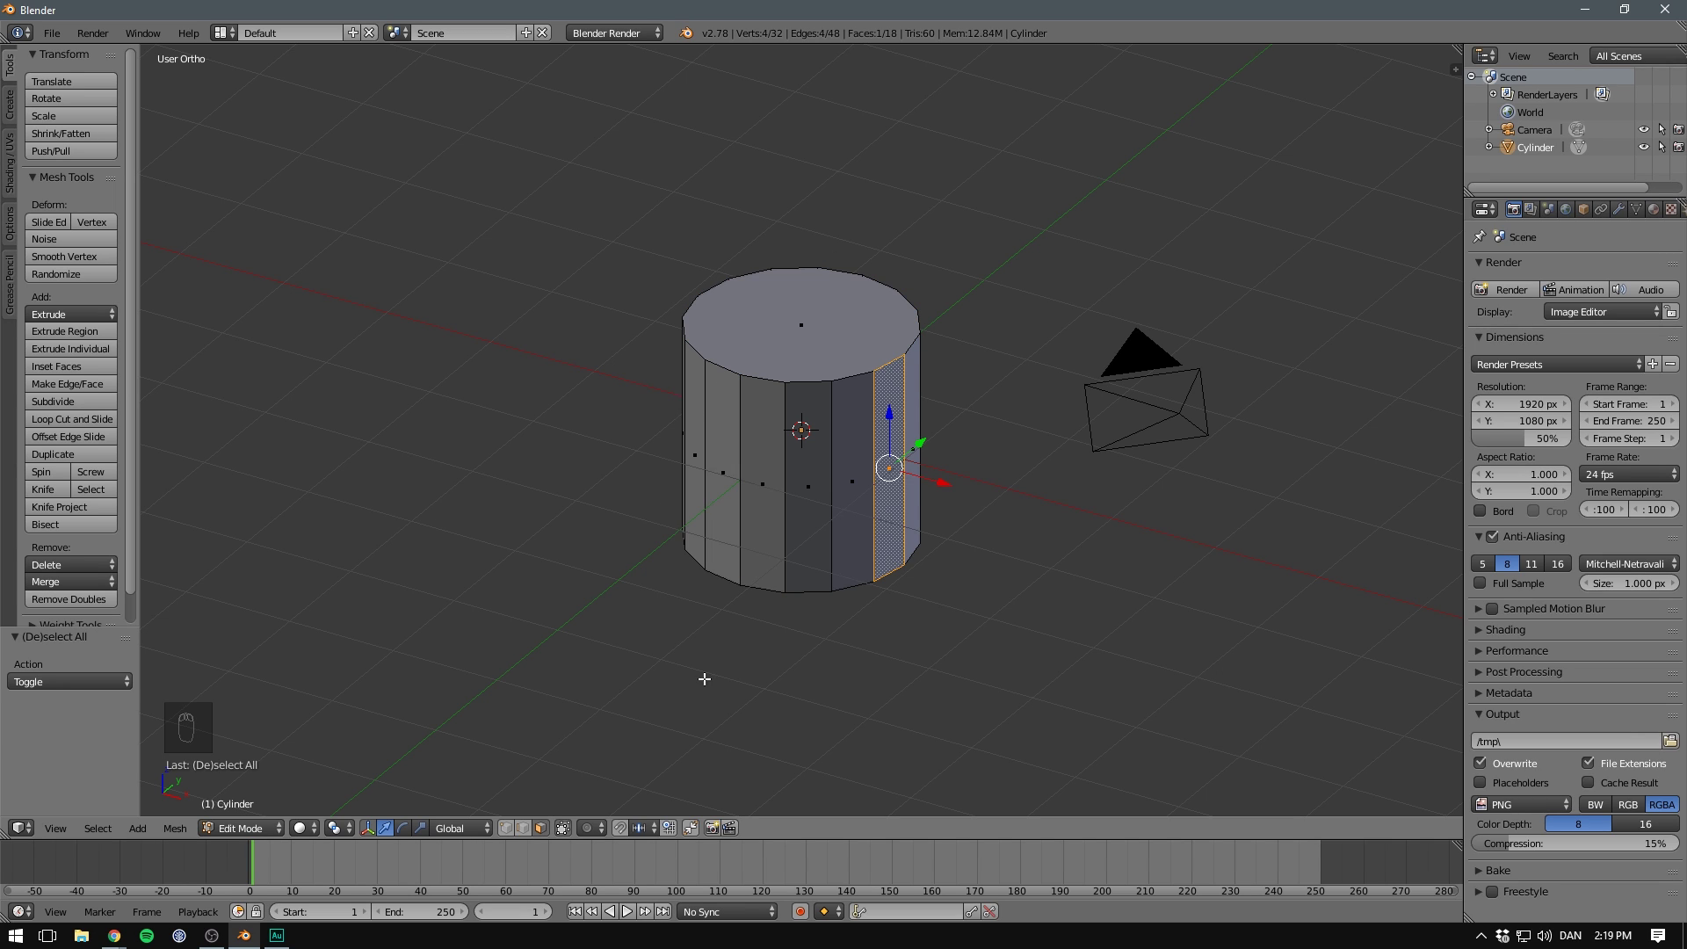
click(522, 827)
click(540, 828)
Select the whole cylinder mesh and scale it along Z by 1.335.
key(KP_1)
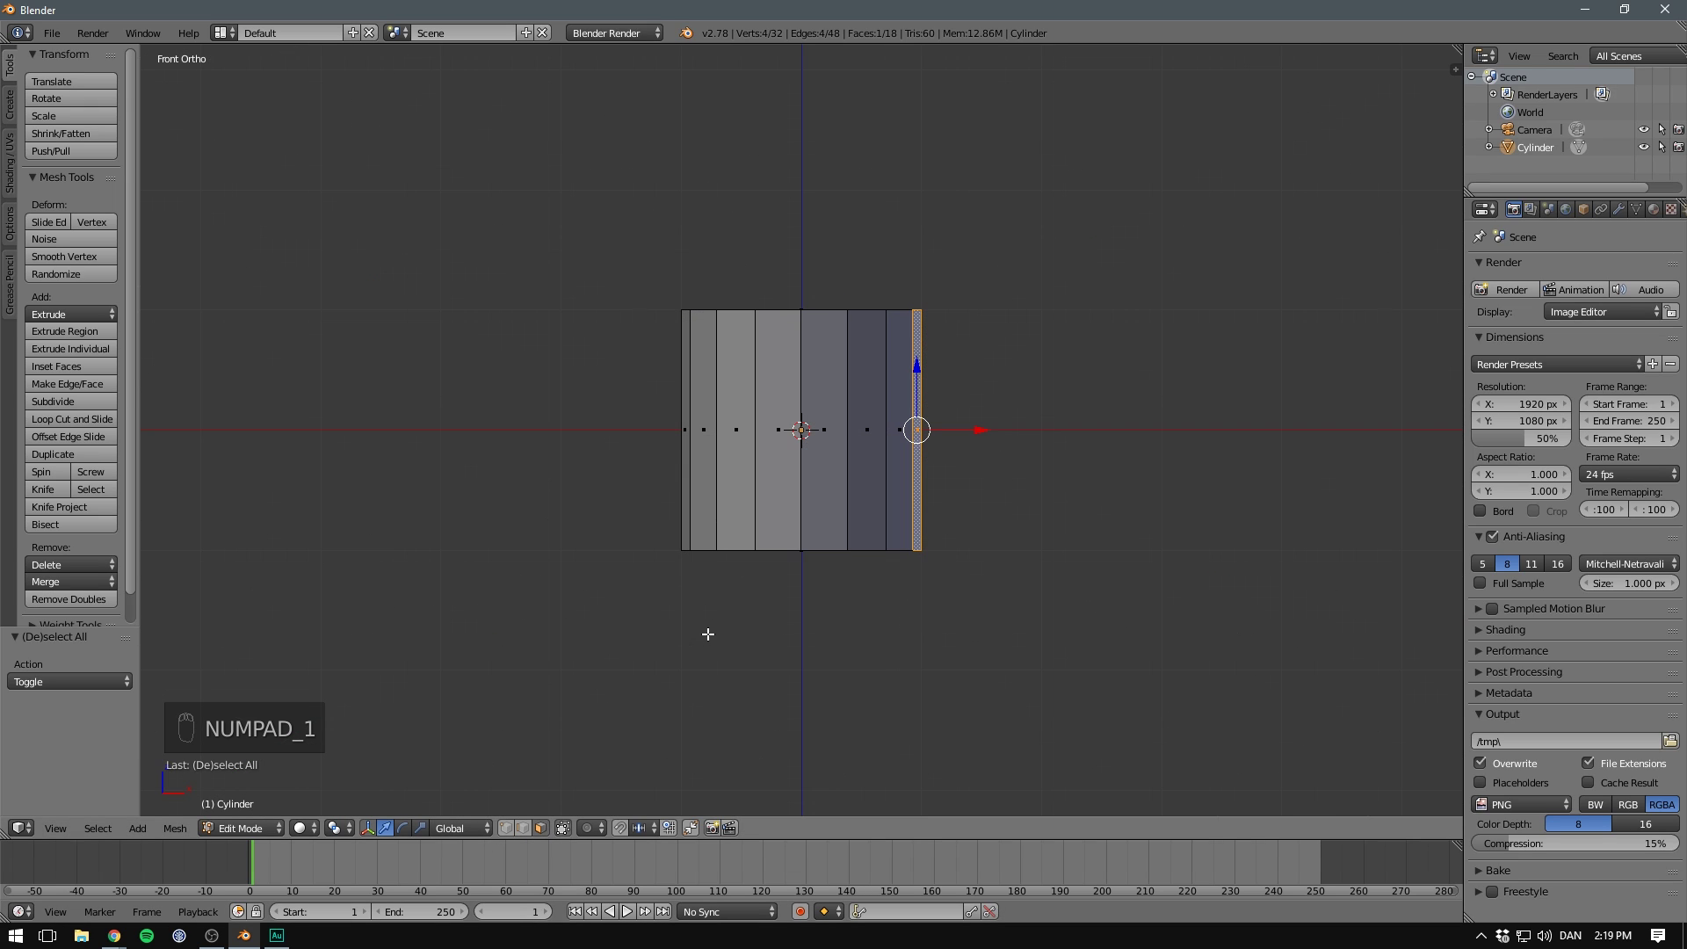
click(503, 830)
right_click(643, 315)
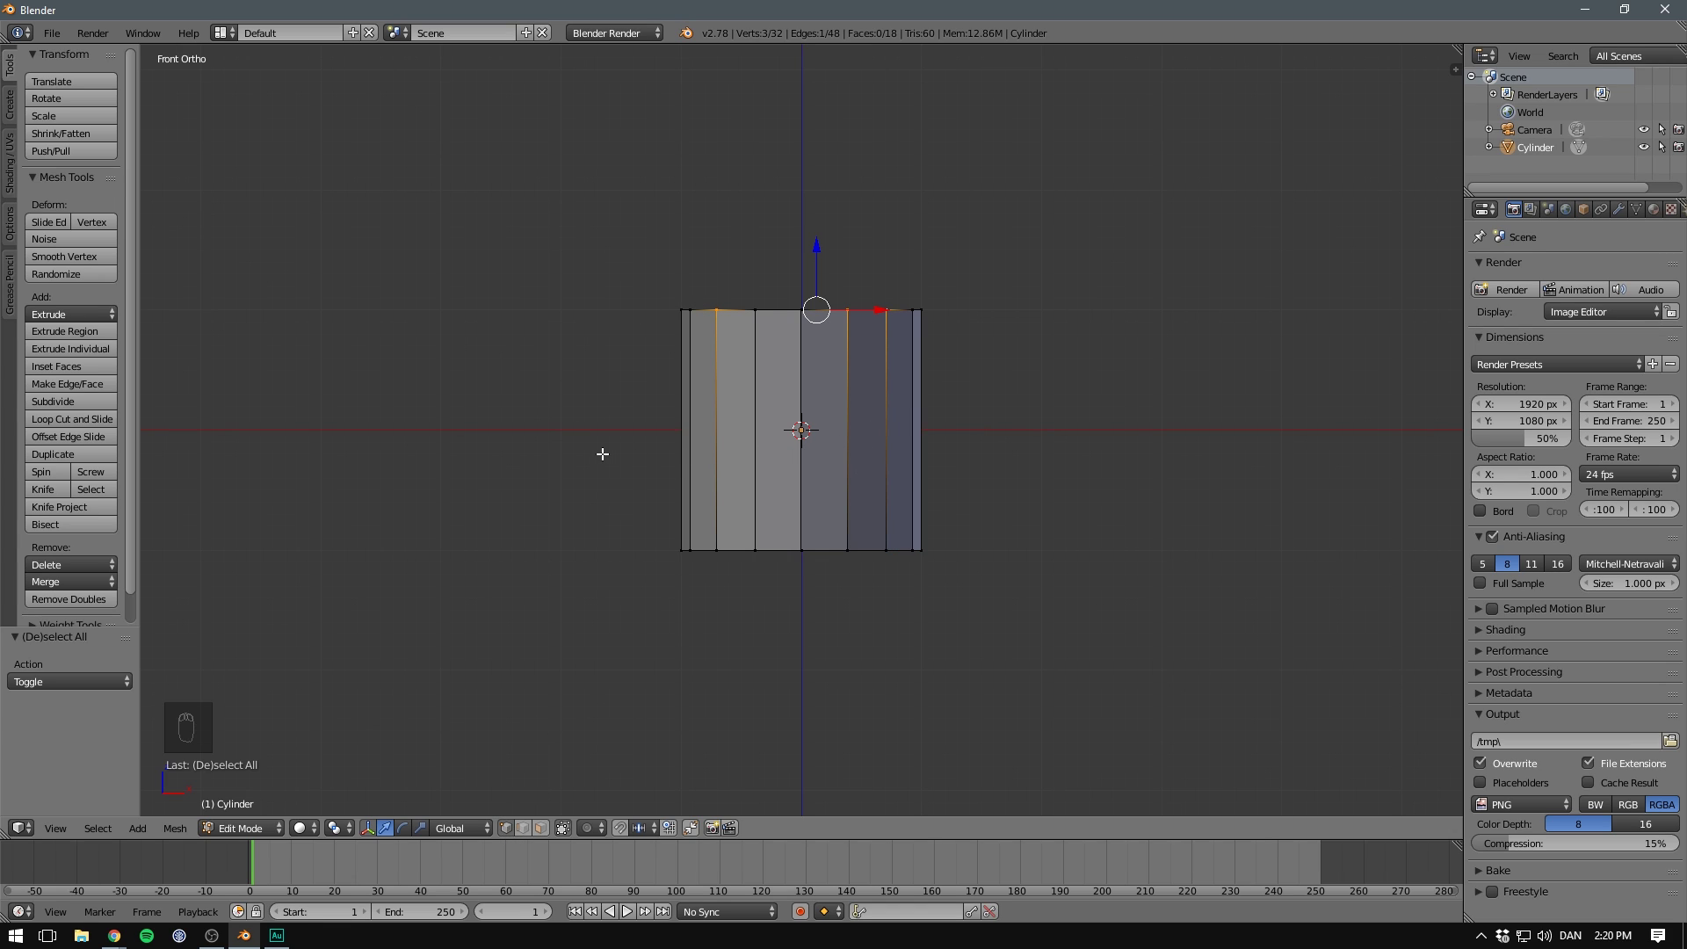
key(a)
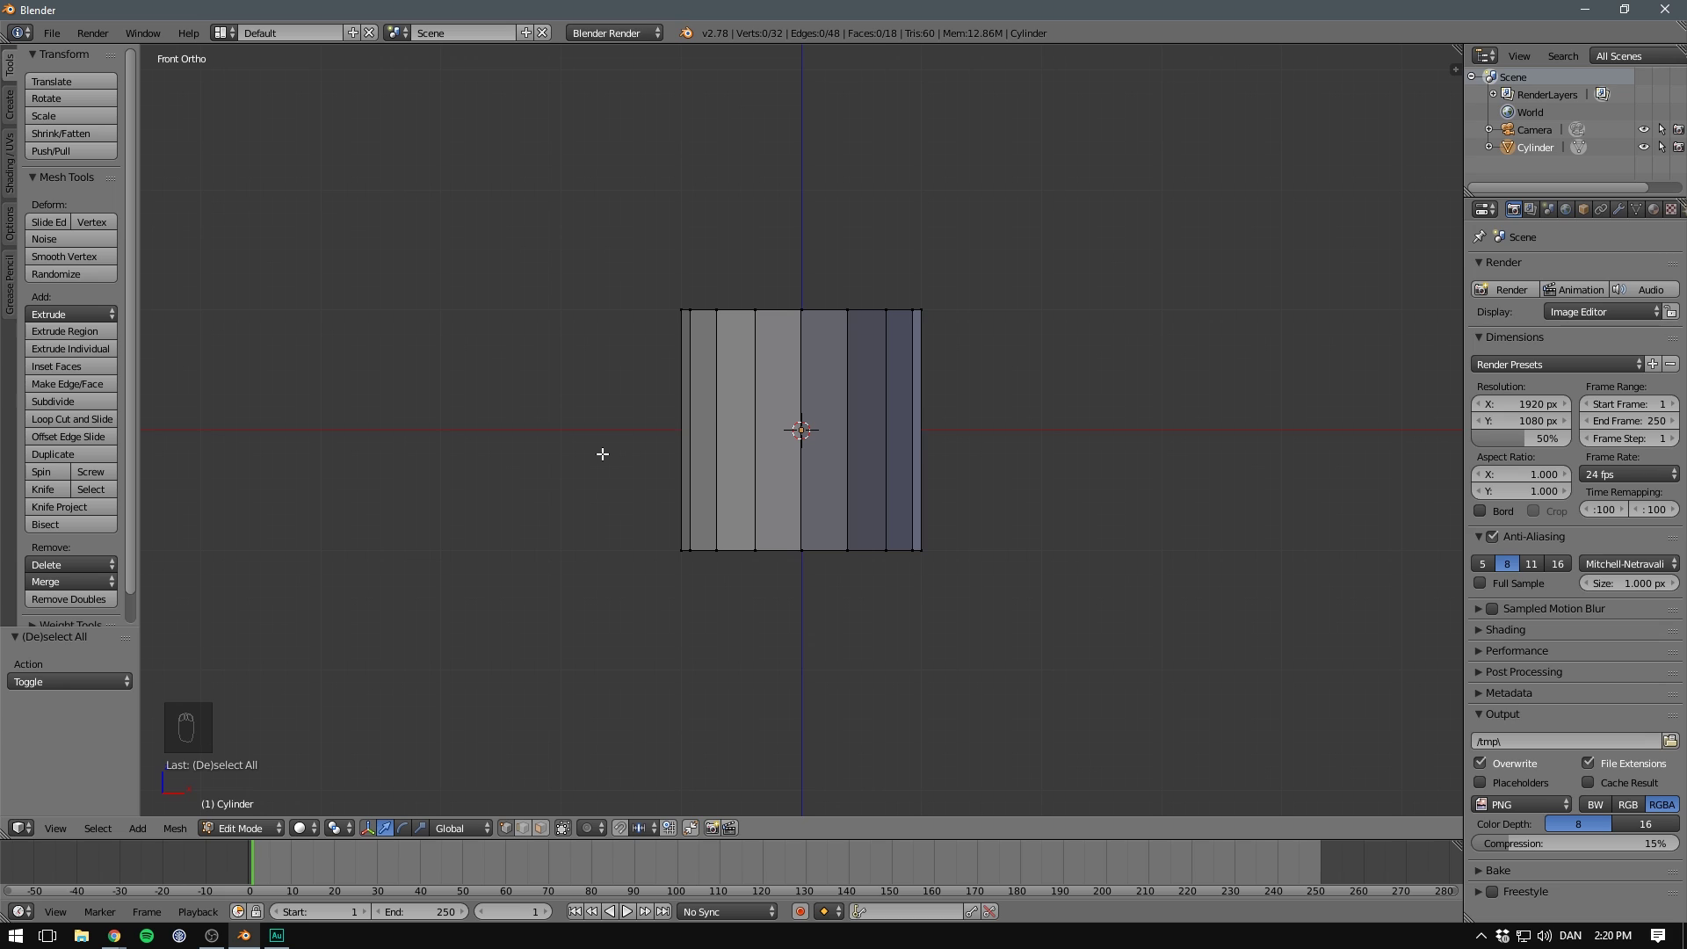
key(a)
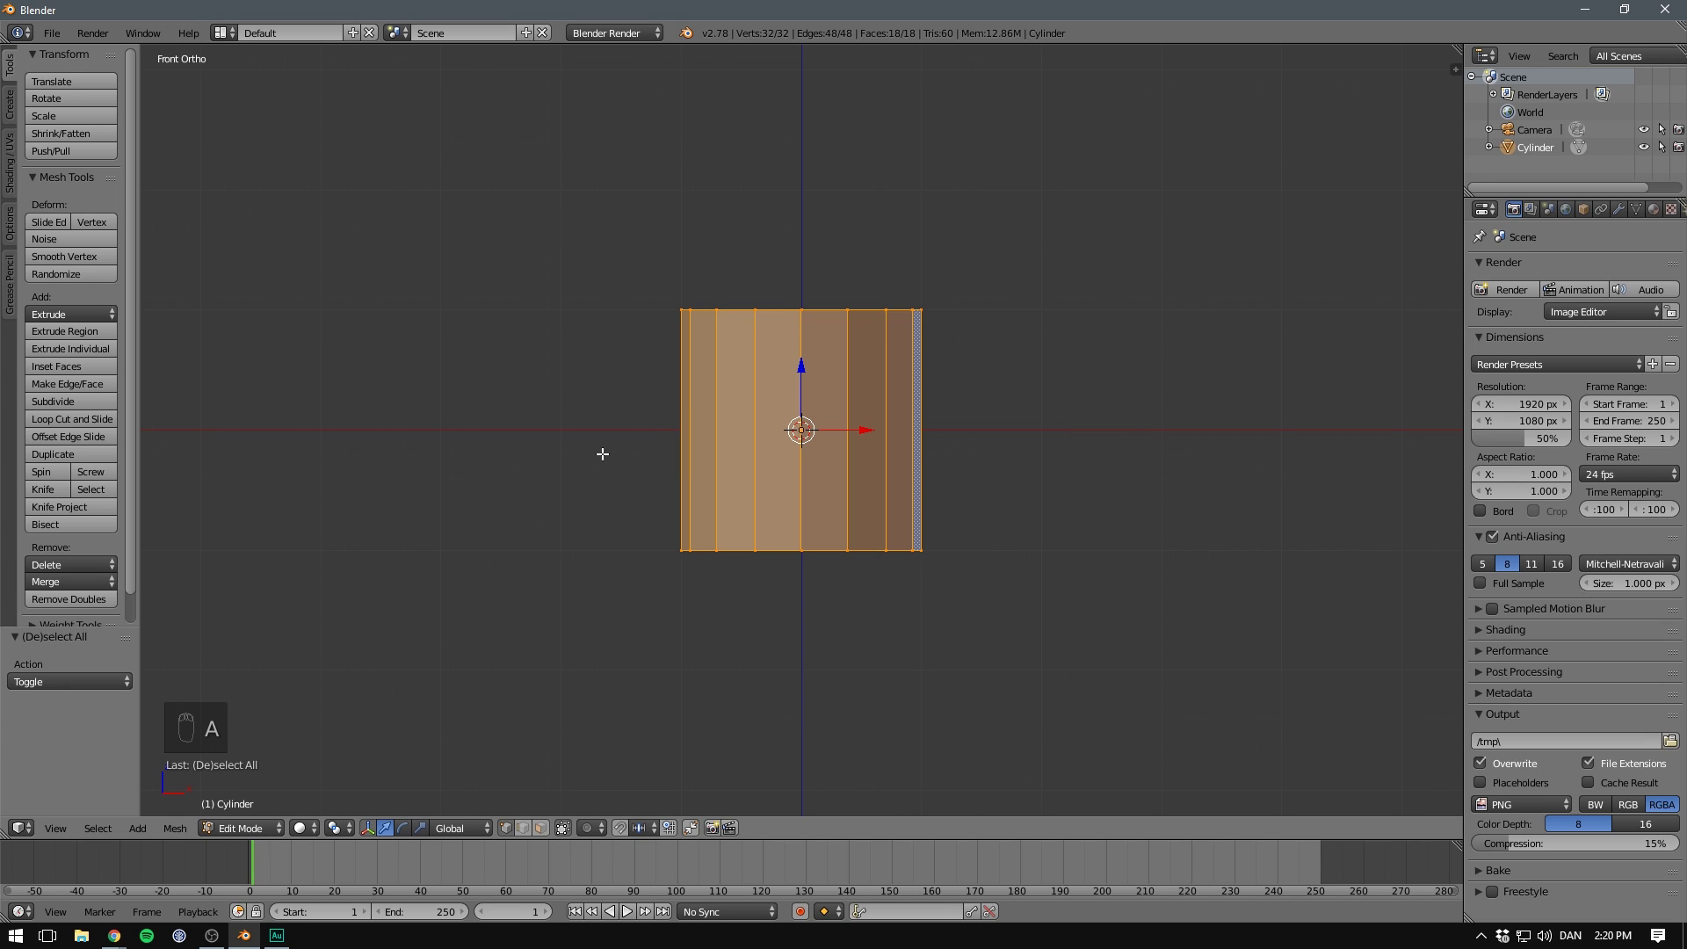
key(s)
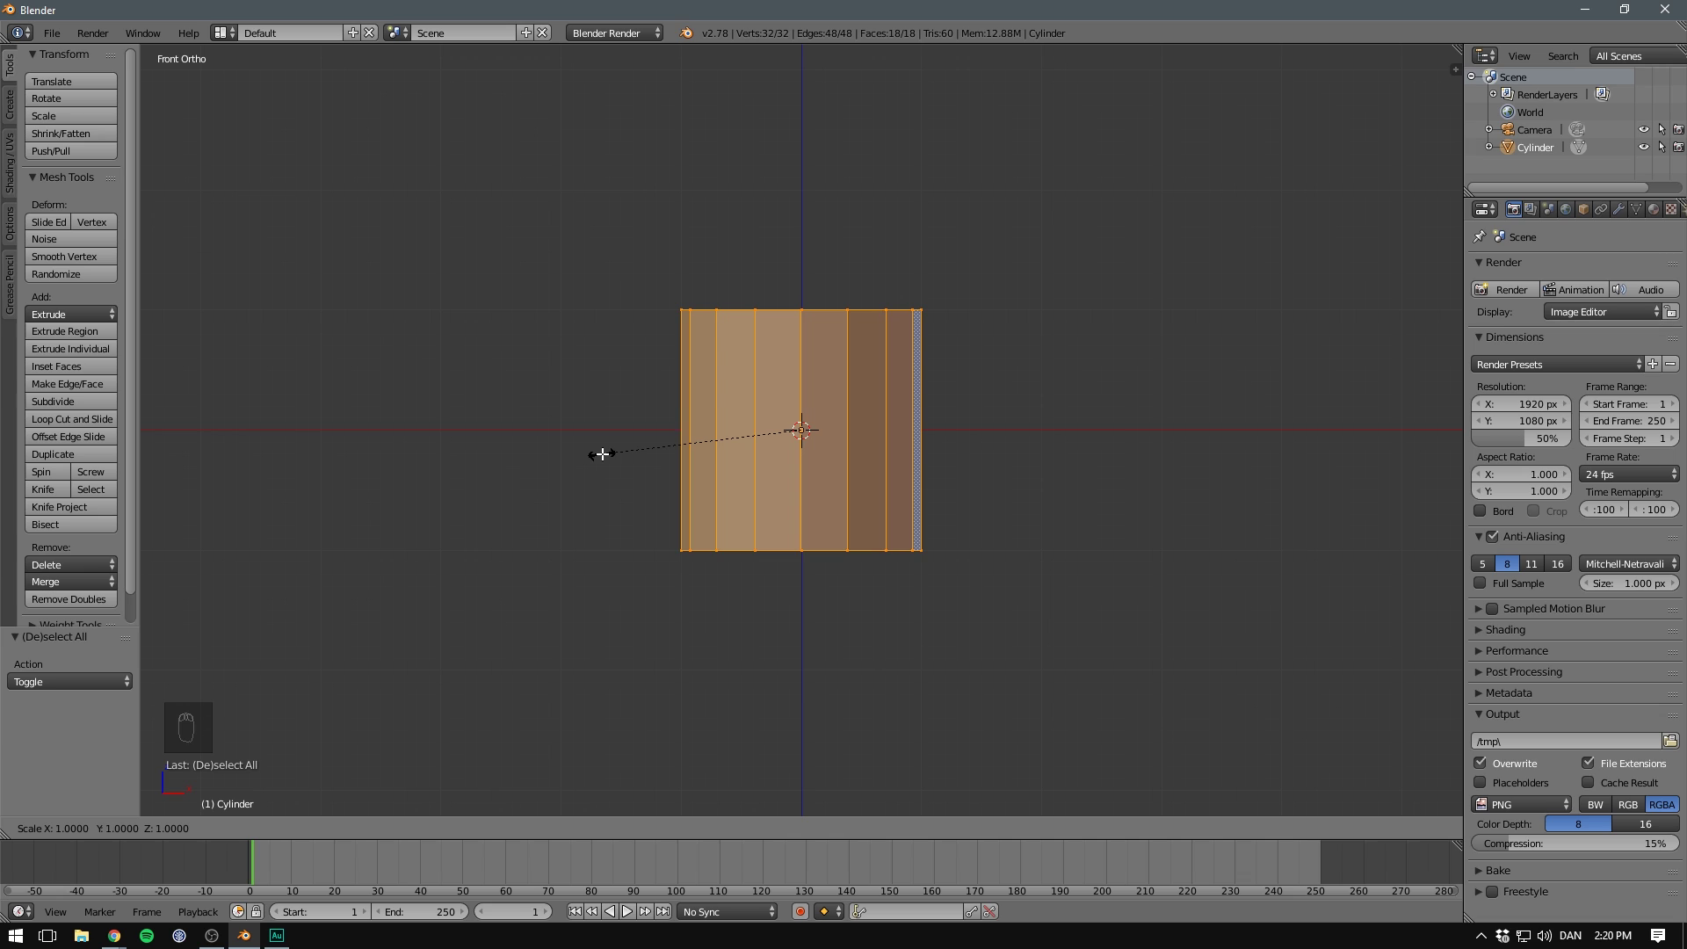
key(z)
click(567, 567)
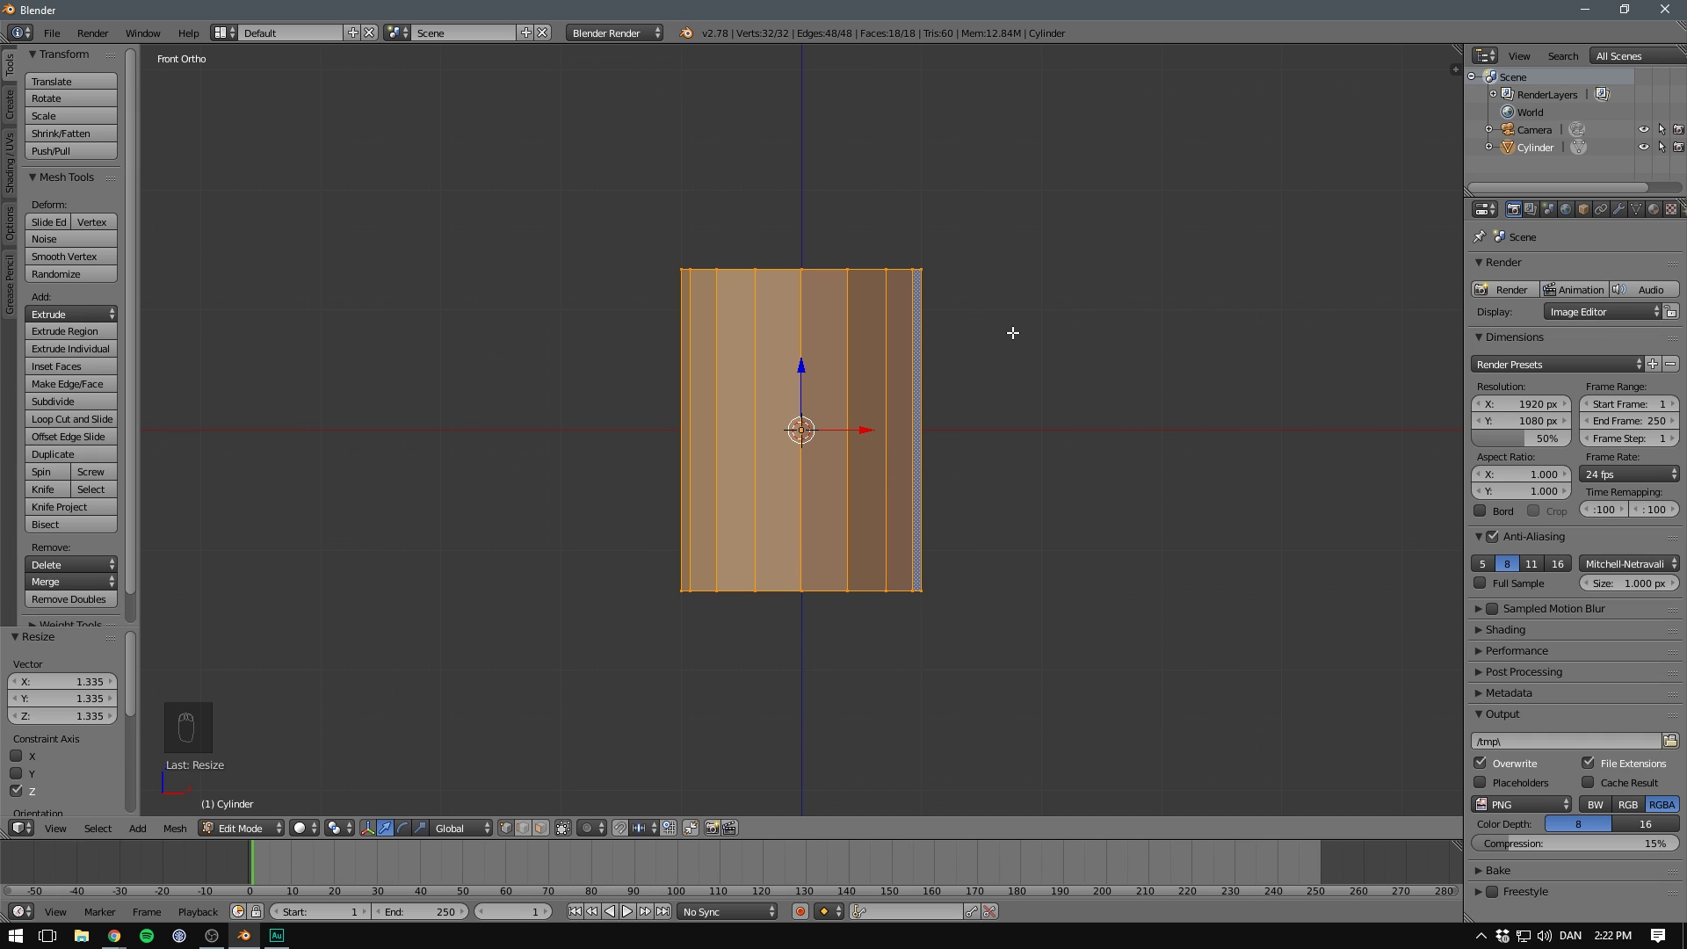
Add two loop cuts around the middle of the cylinder.
key(ctrl+r)
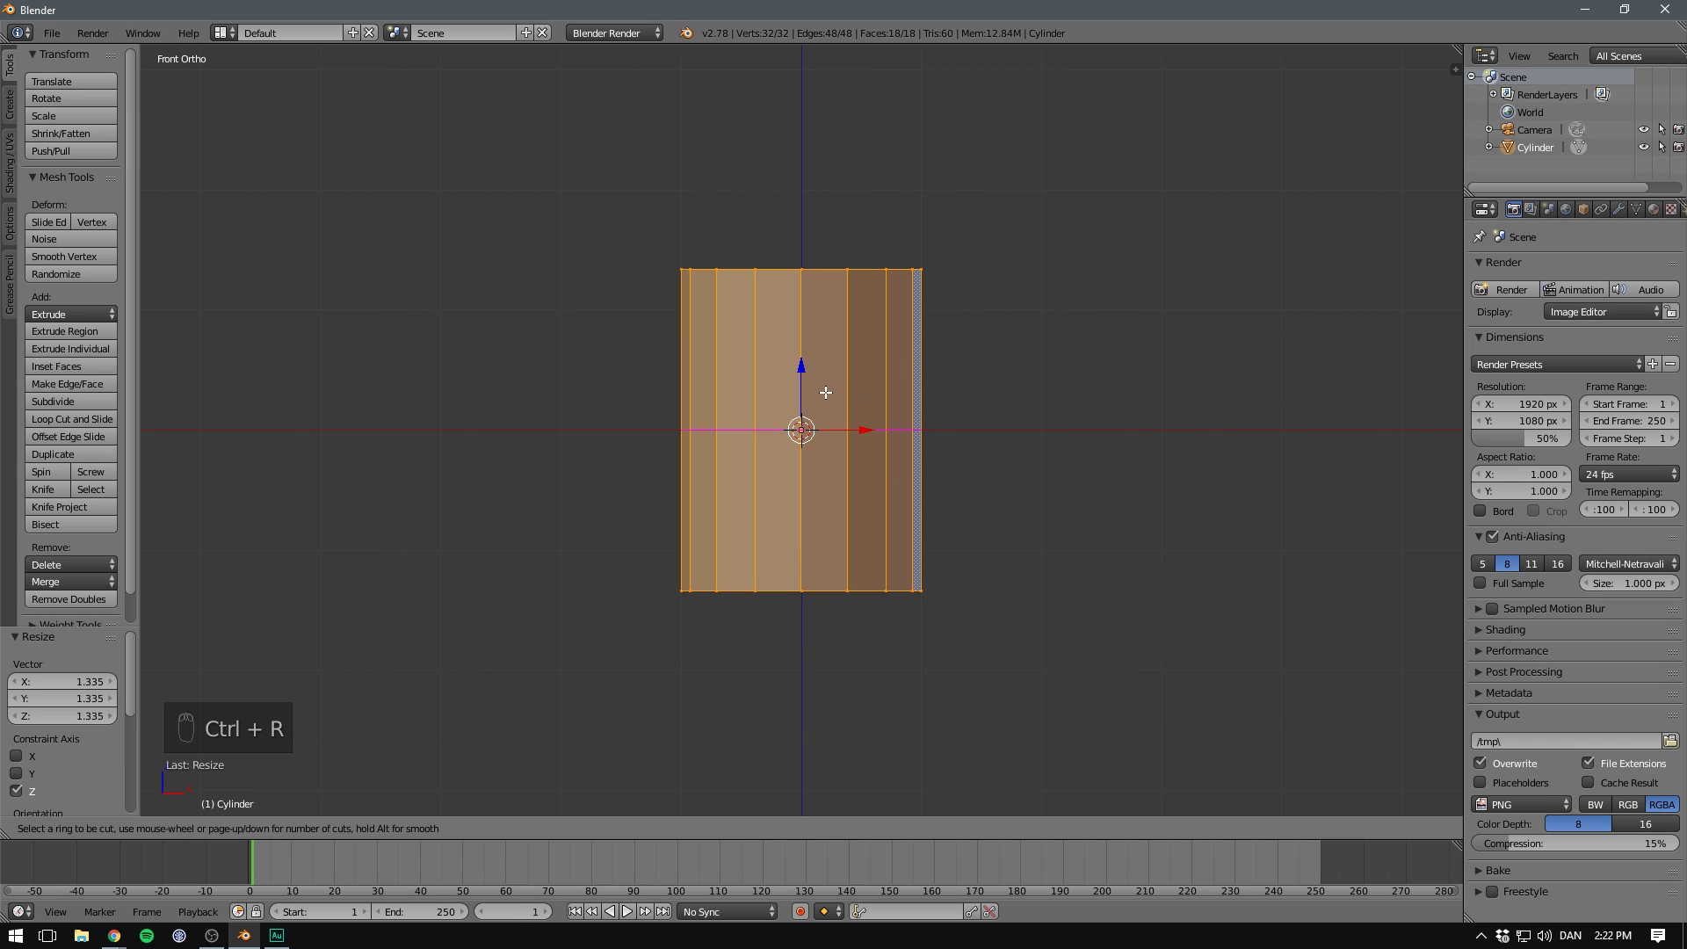
scroll(833, 383, up, 5)
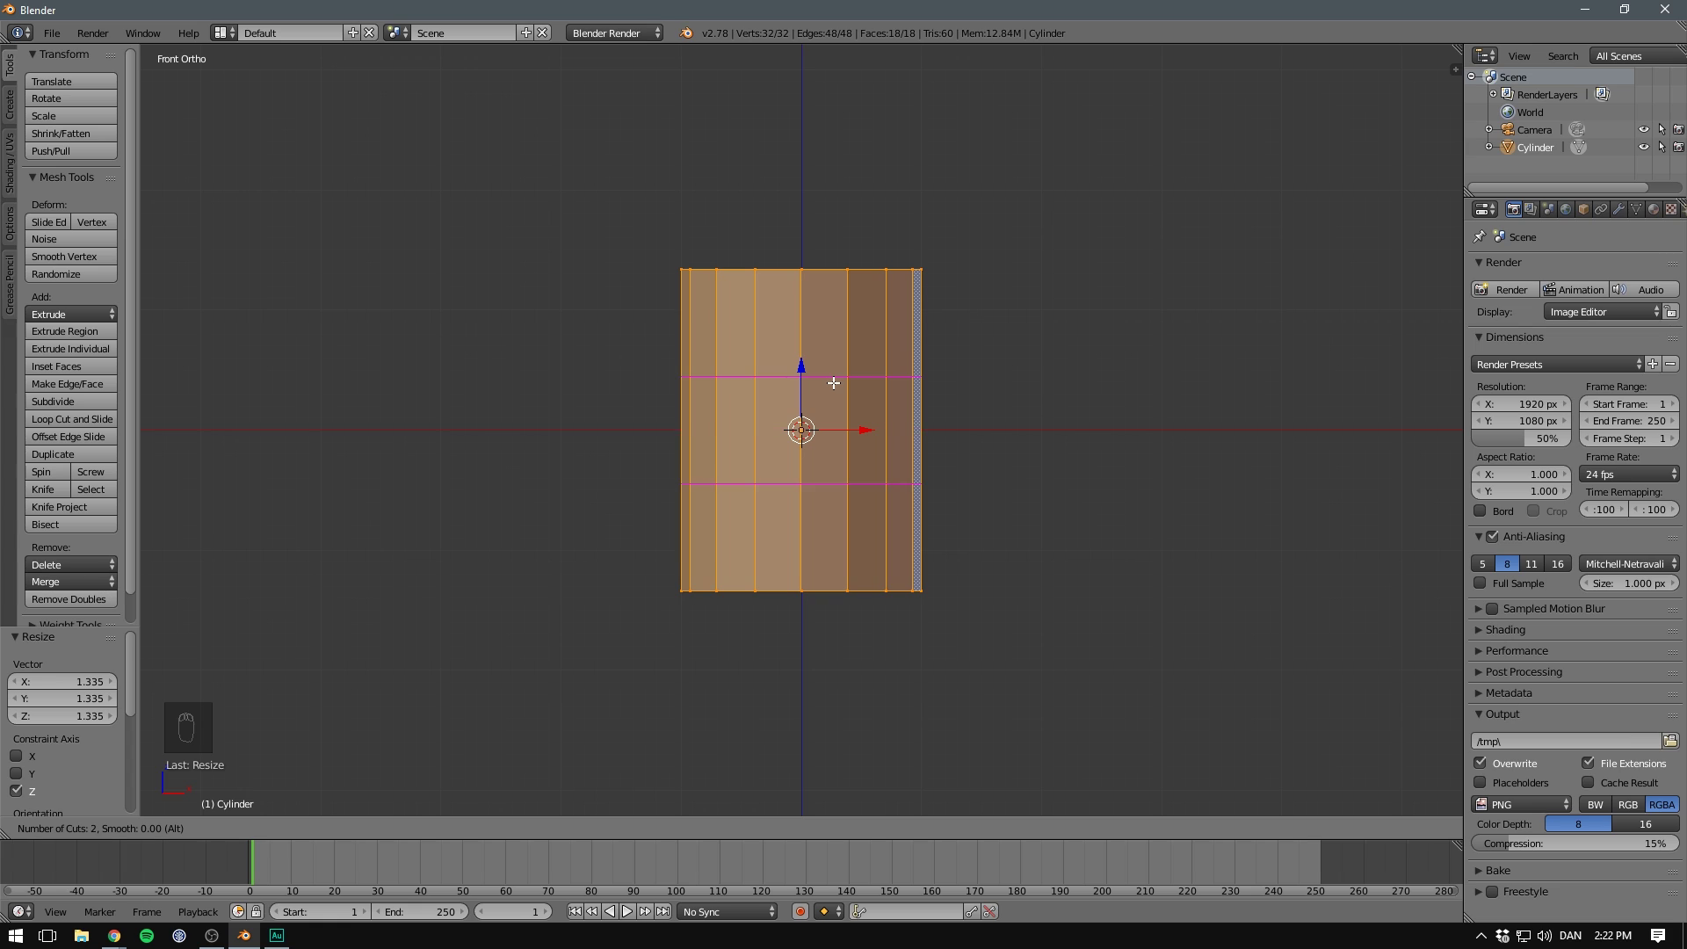
scroll(833, 383, down, 4)
scroll(833, 383, up, 3)
key(2)
click(833, 383)
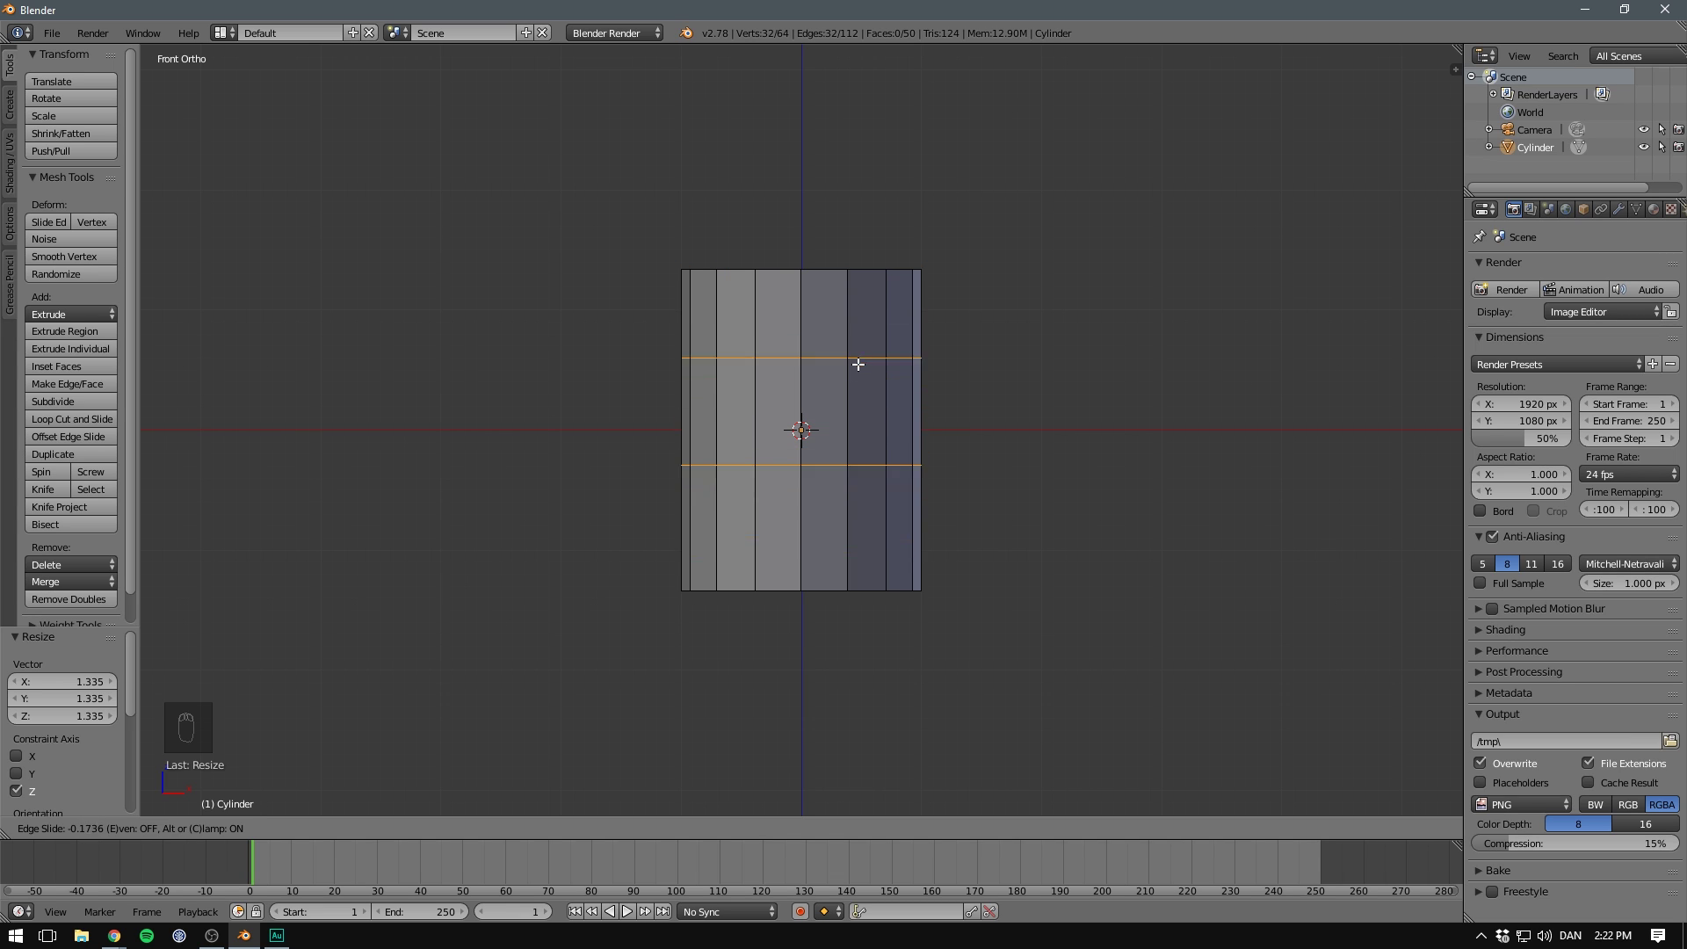
click(804, 372)
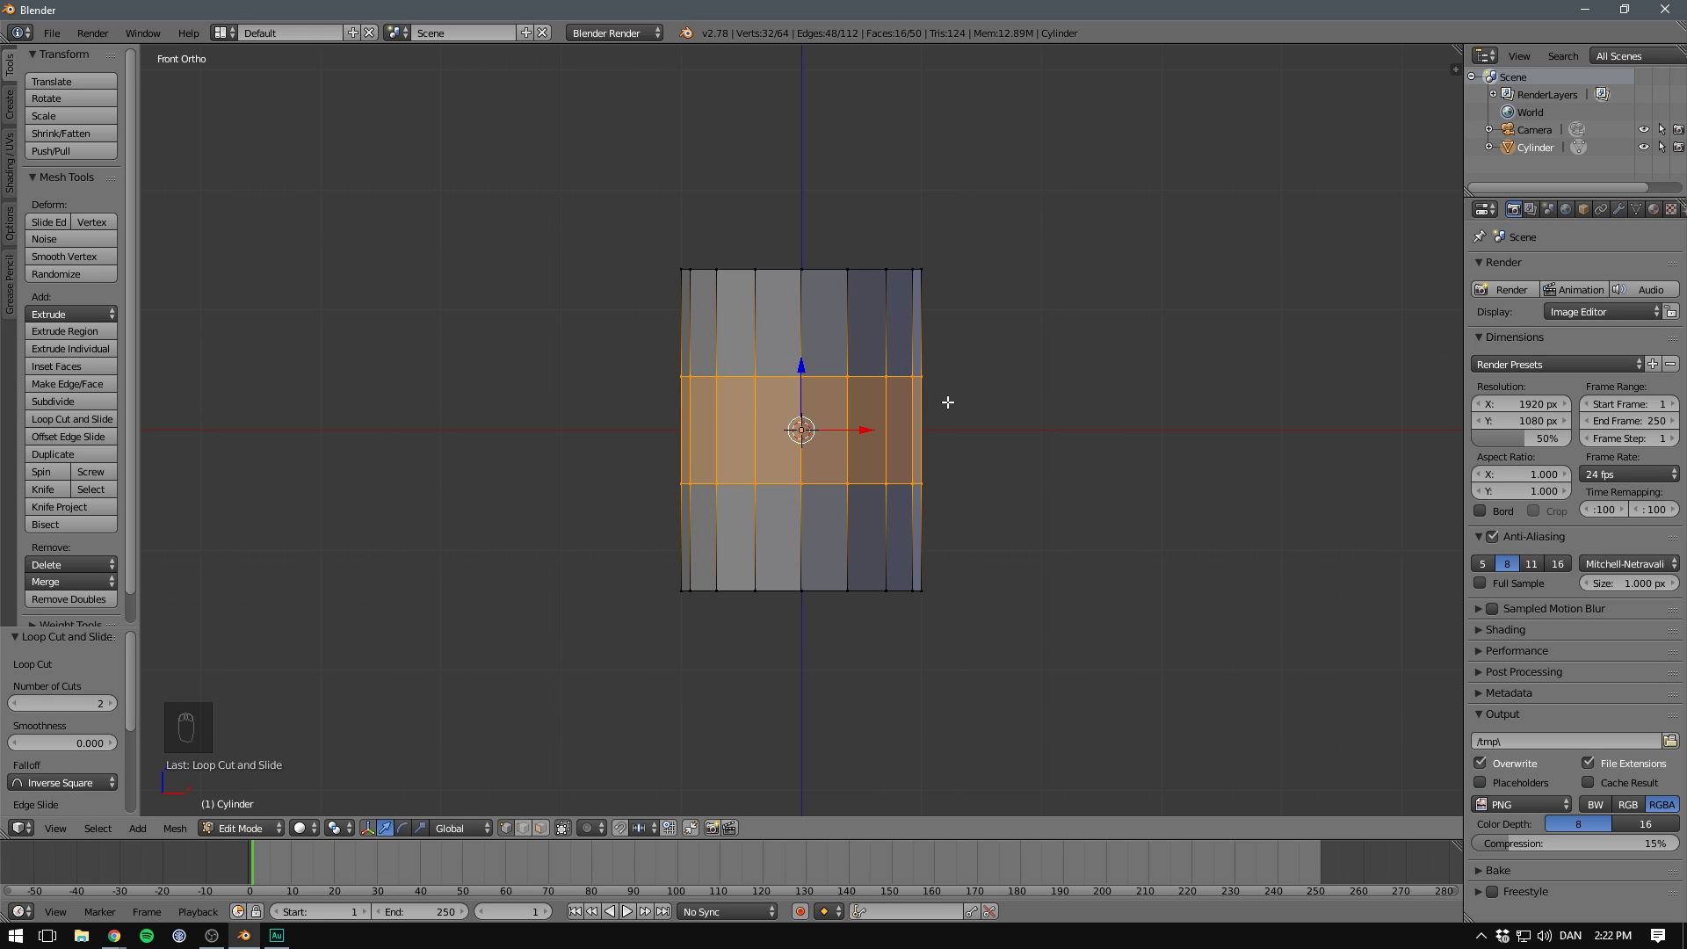
Scale the band between the cuts out to 1.074, then deselect everything.
key(s)
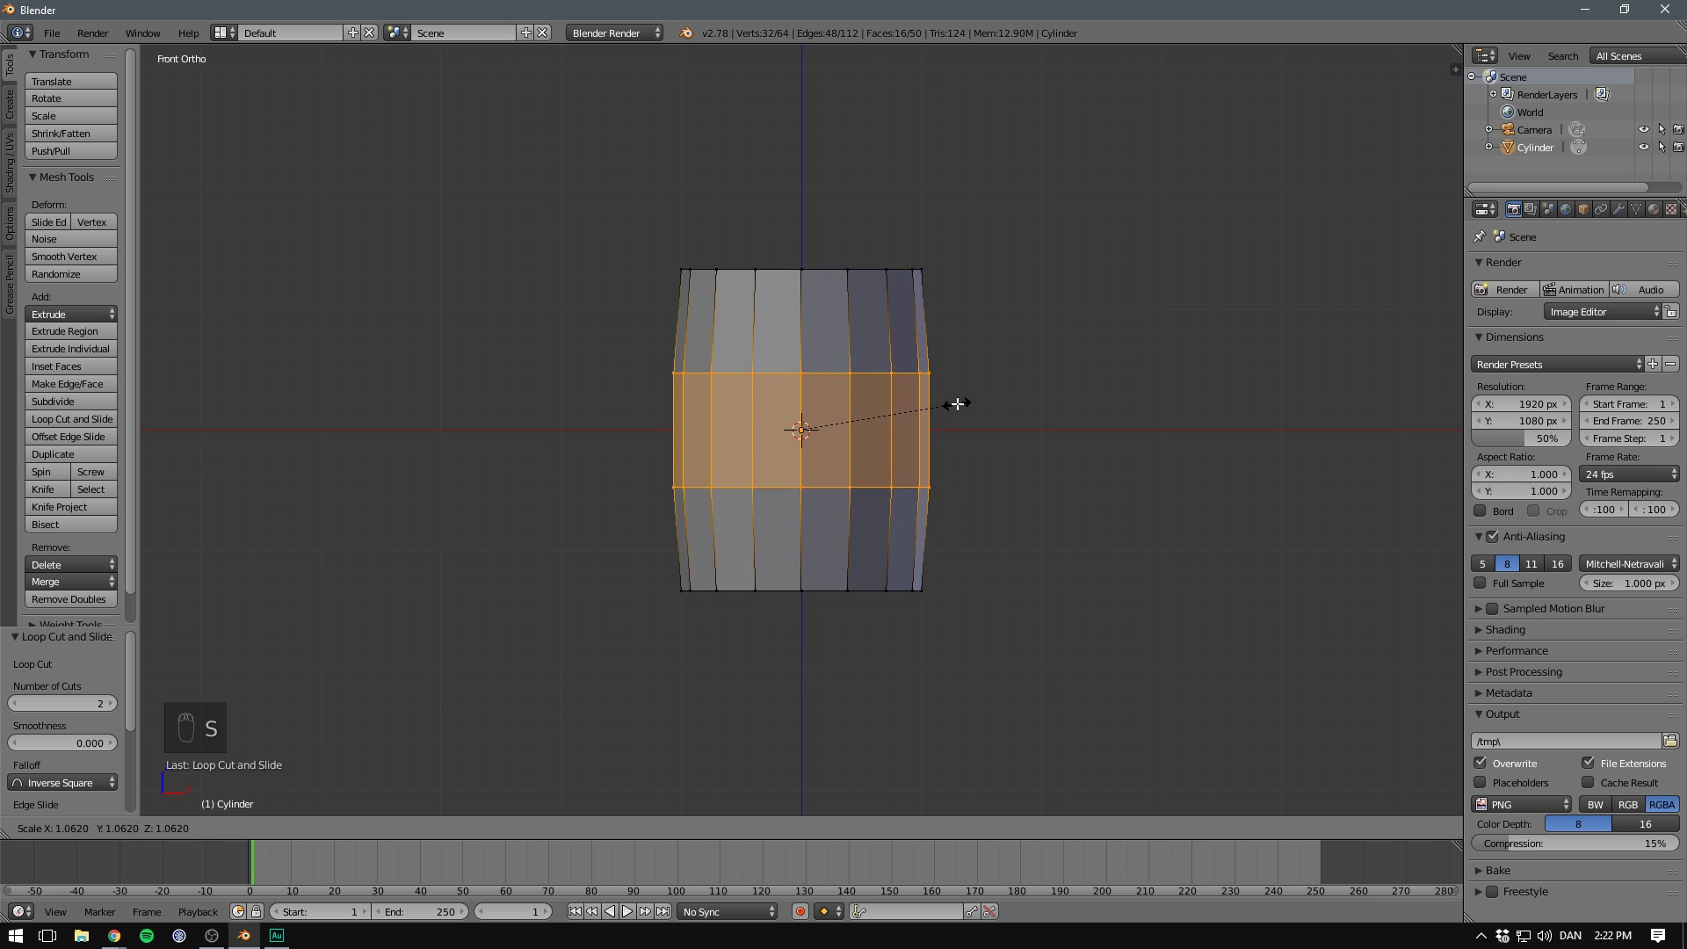
click(960, 404)
key(a)
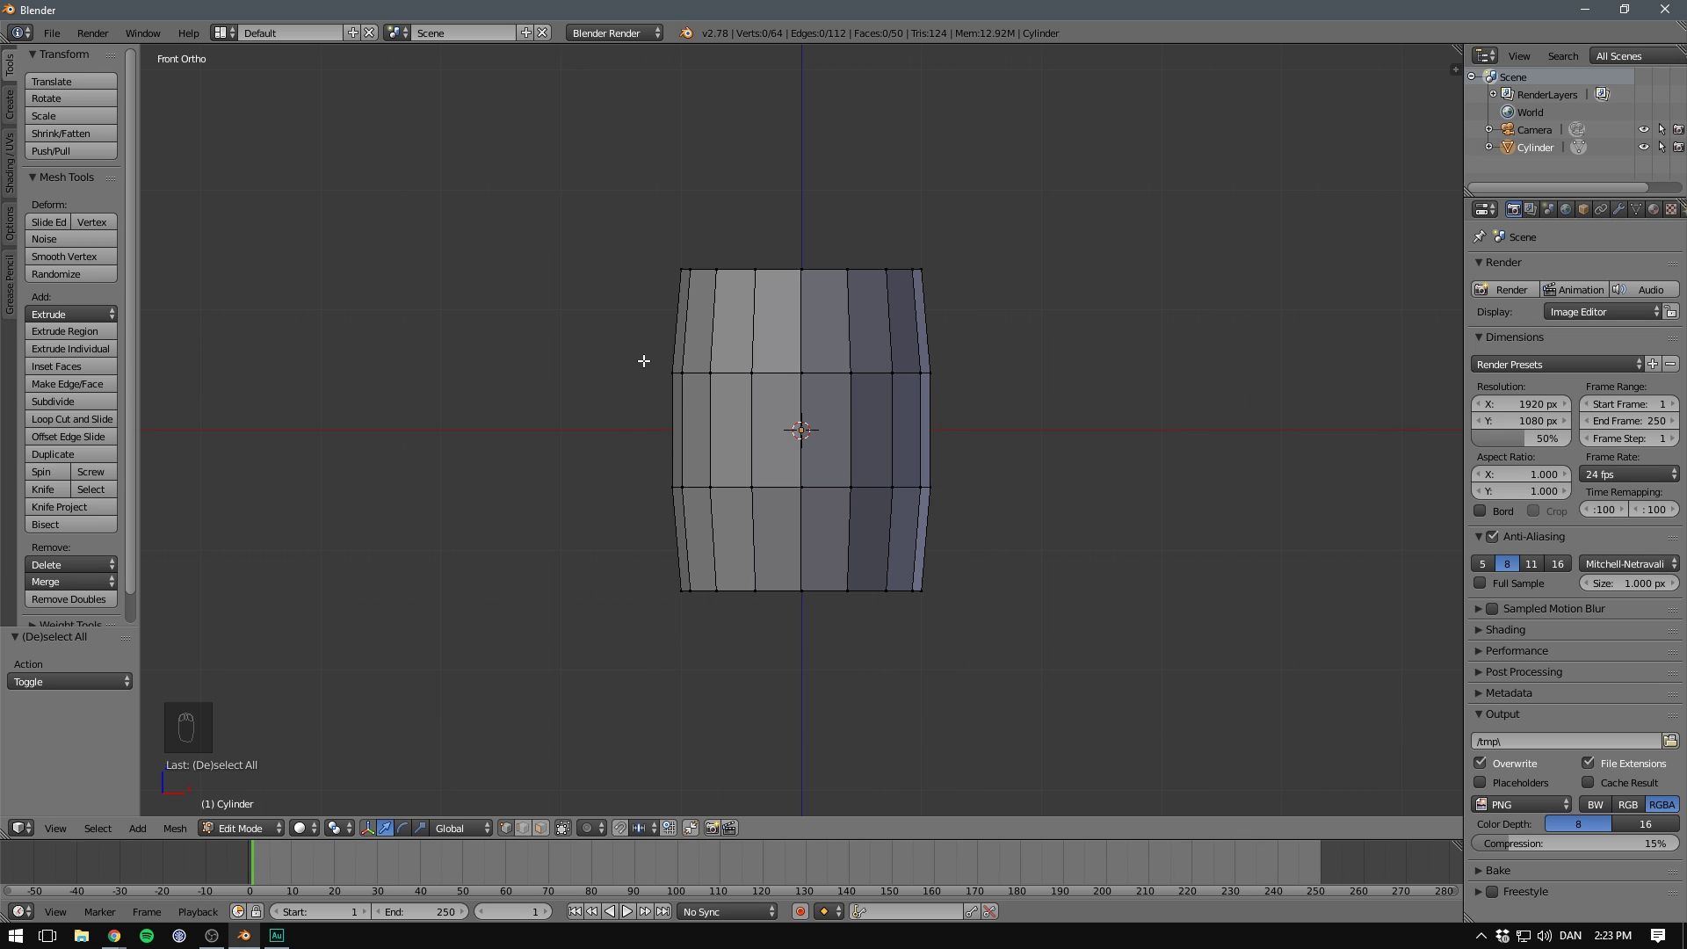
Box-select the middle vertex ring and scale it outward to about 1.4.
key(b)
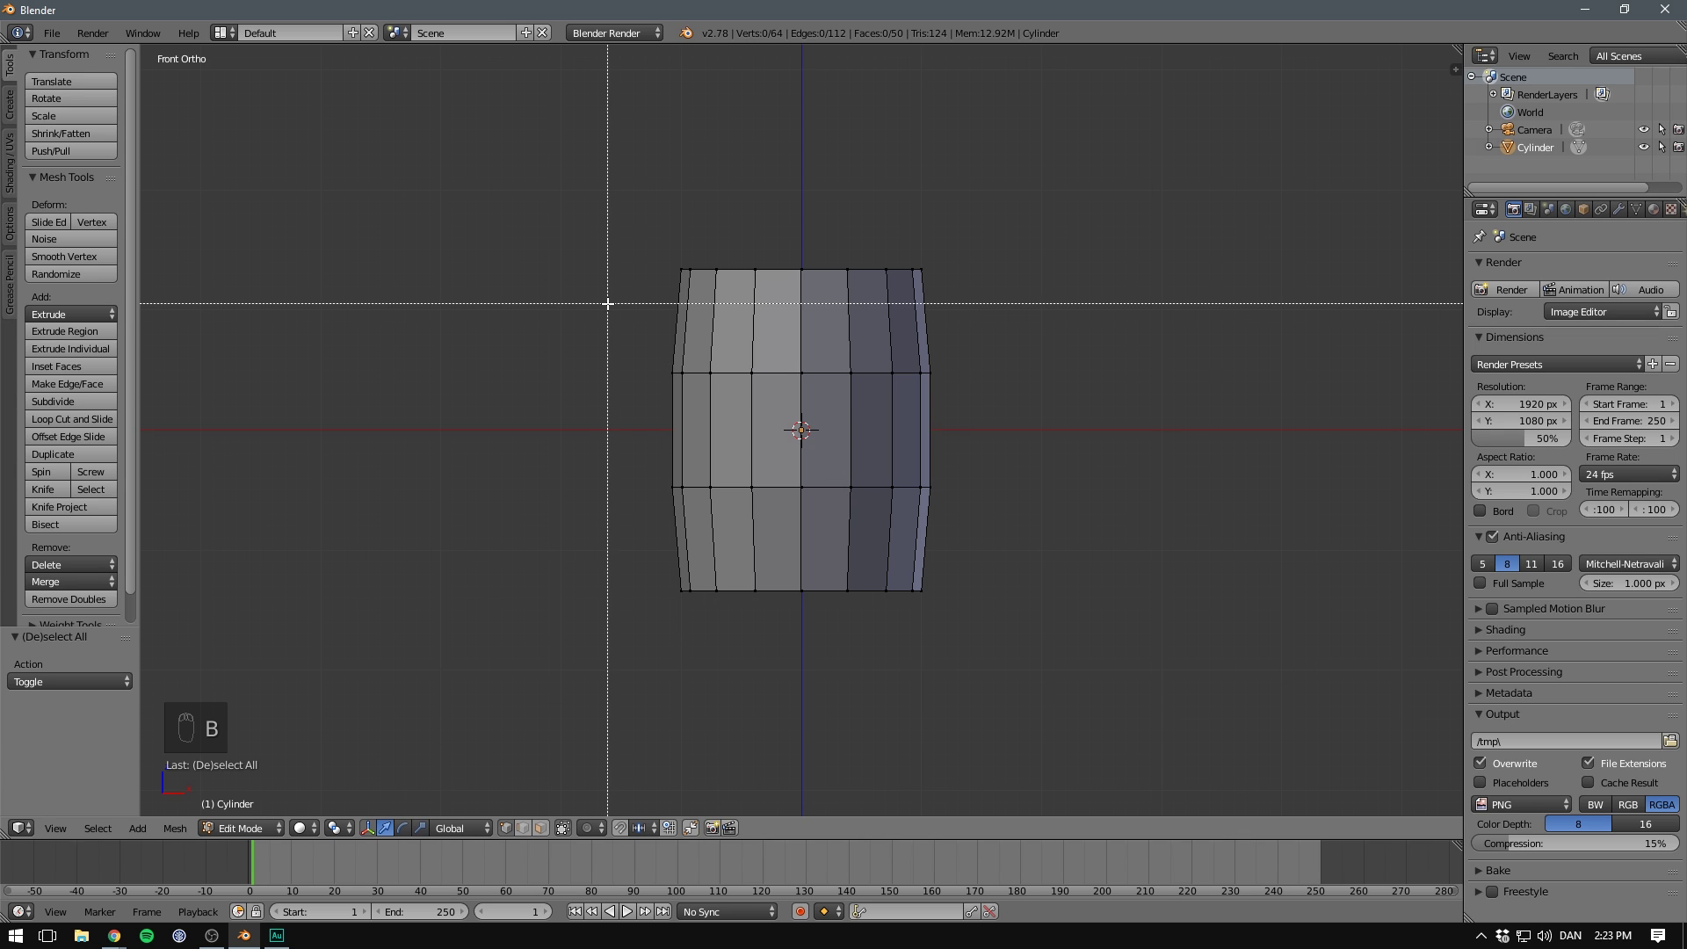
drag(641, 349, 956, 405)
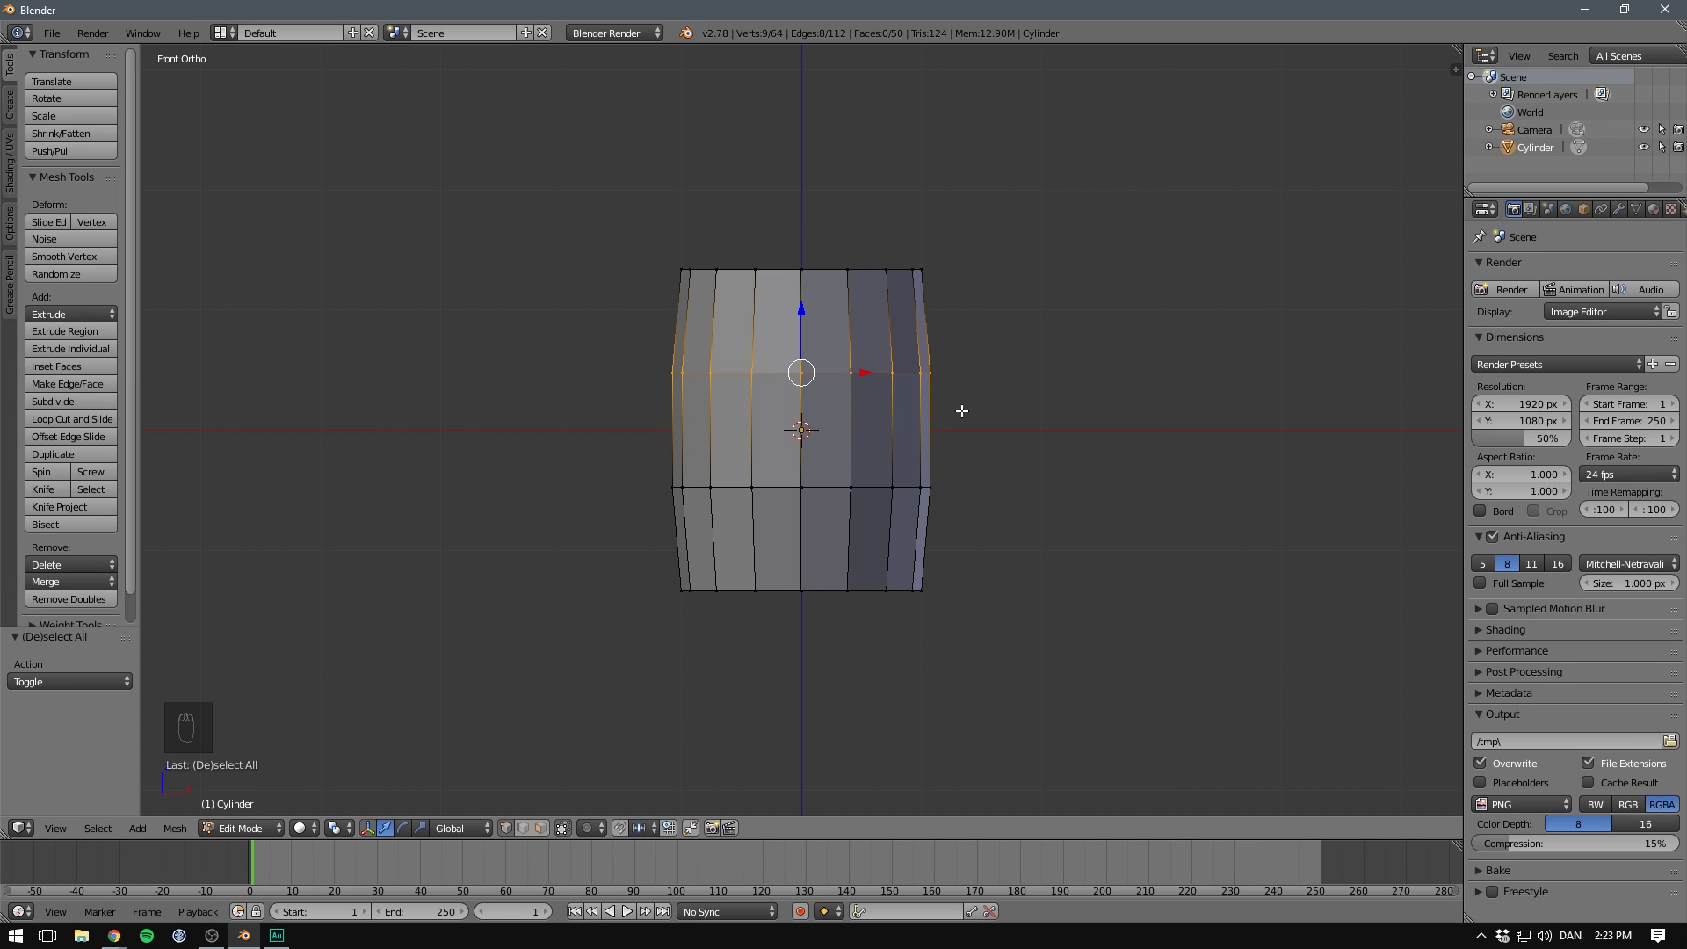
middle_drag(1107, 274, 926, 373)
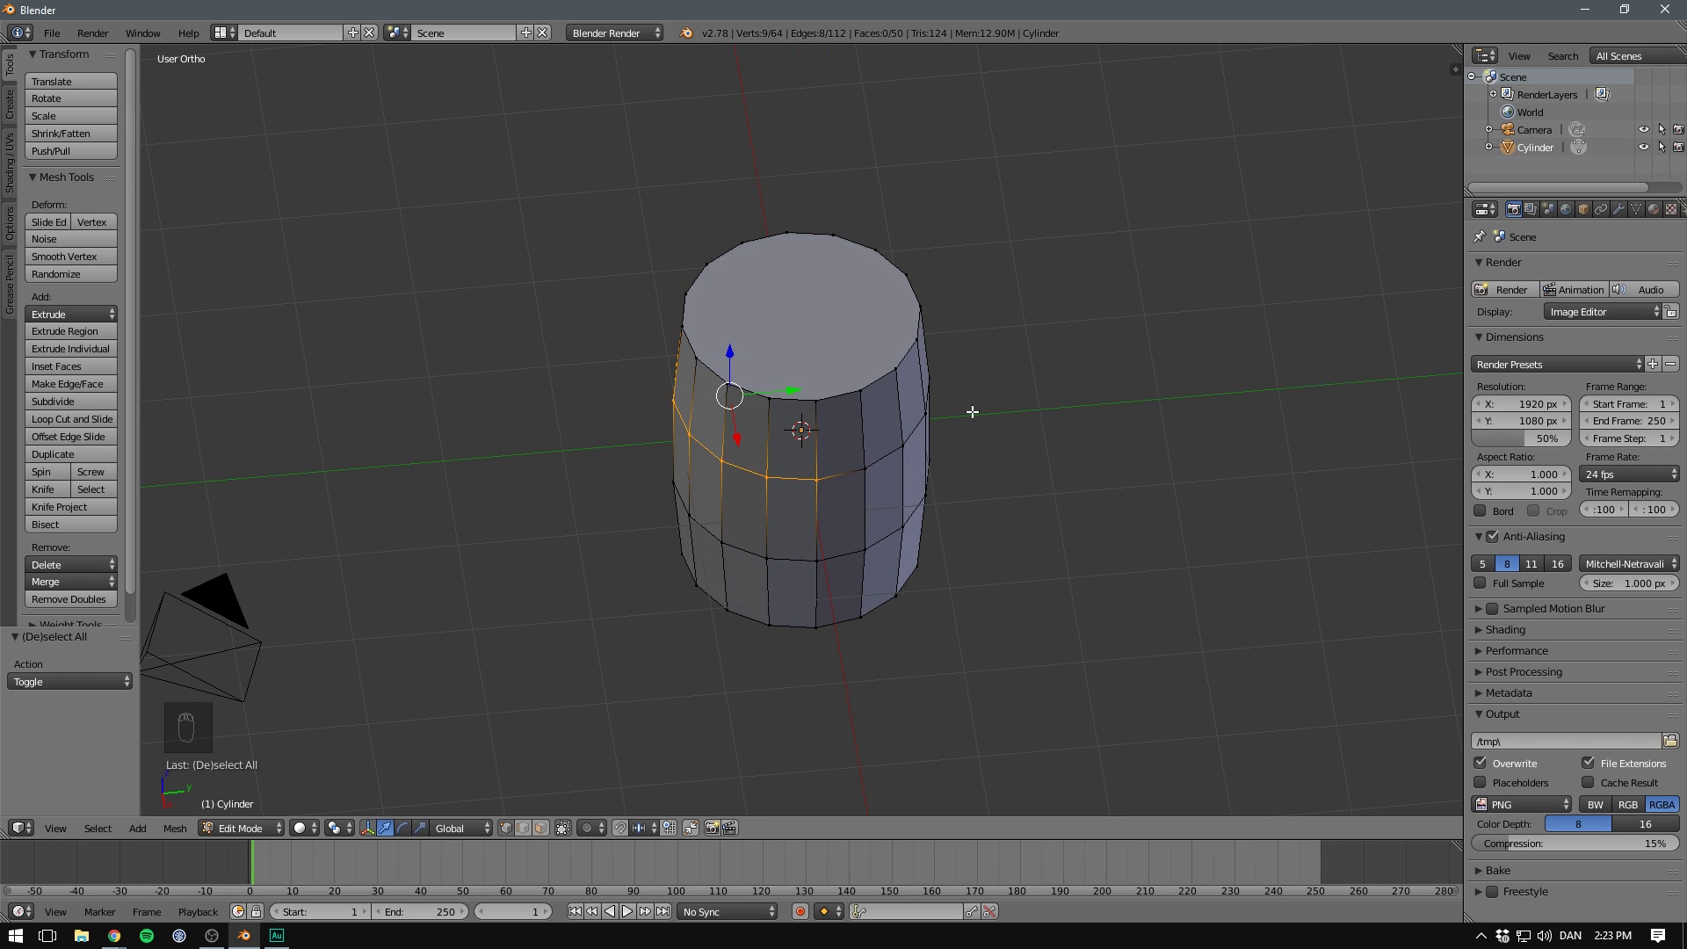
key(s)
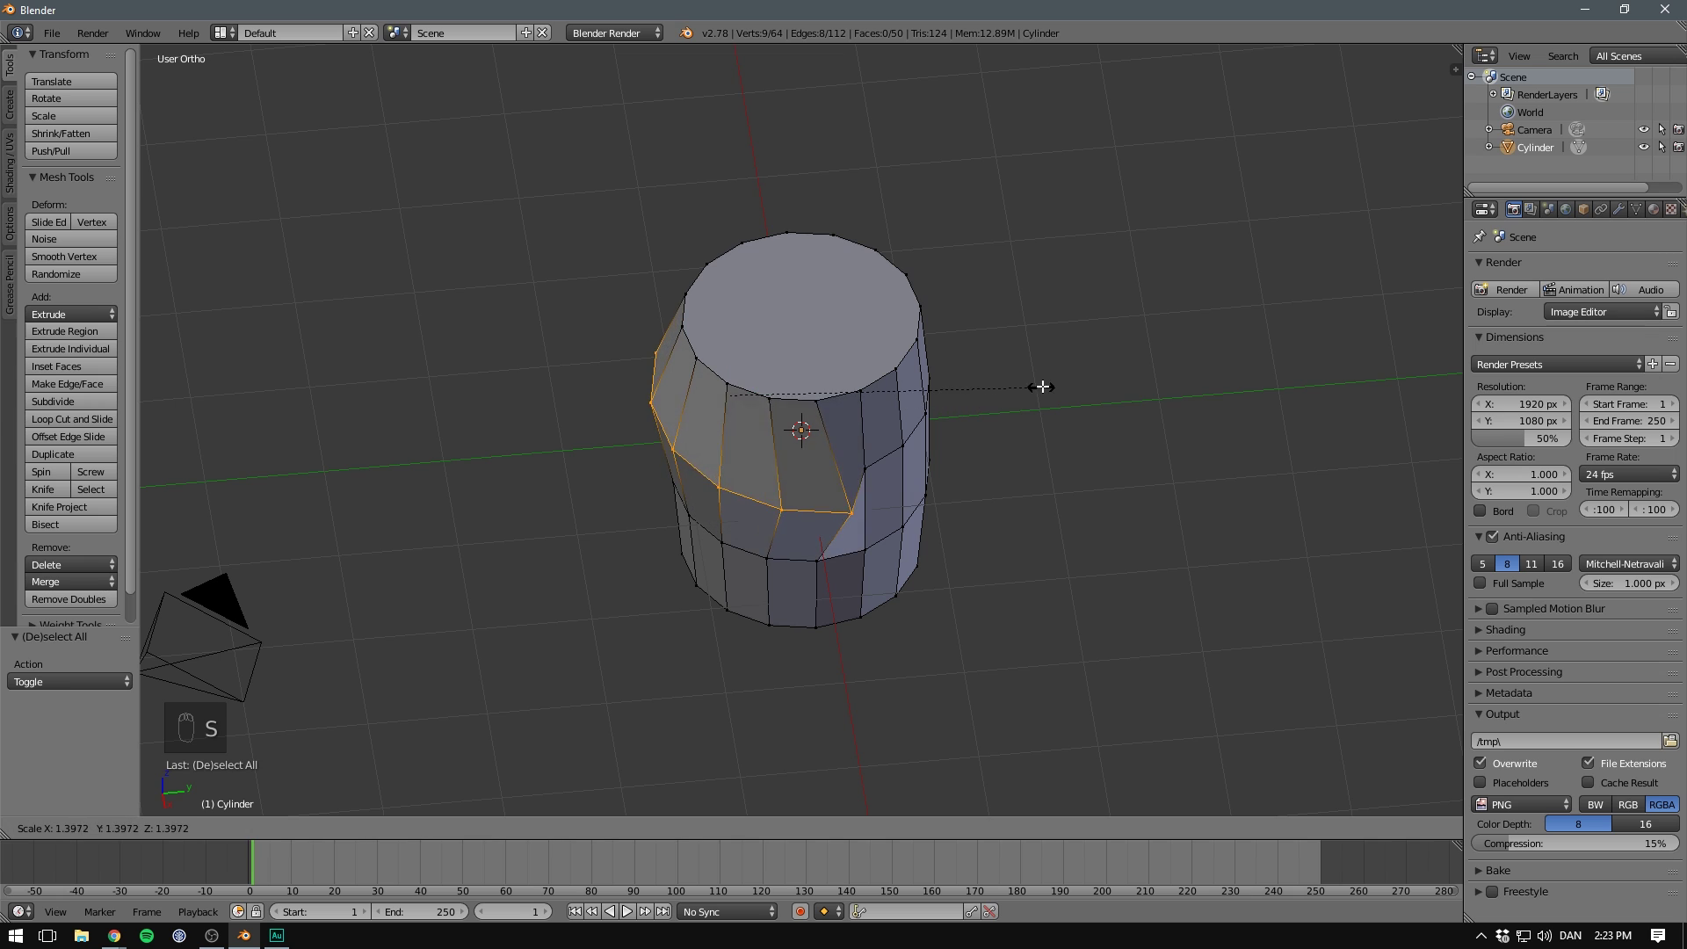
click(1051, 382)
mouse_move(1073, 369)
middle_down()
mouse_move(1107, 463)
mouse_move(1056, 346)
middle_up()
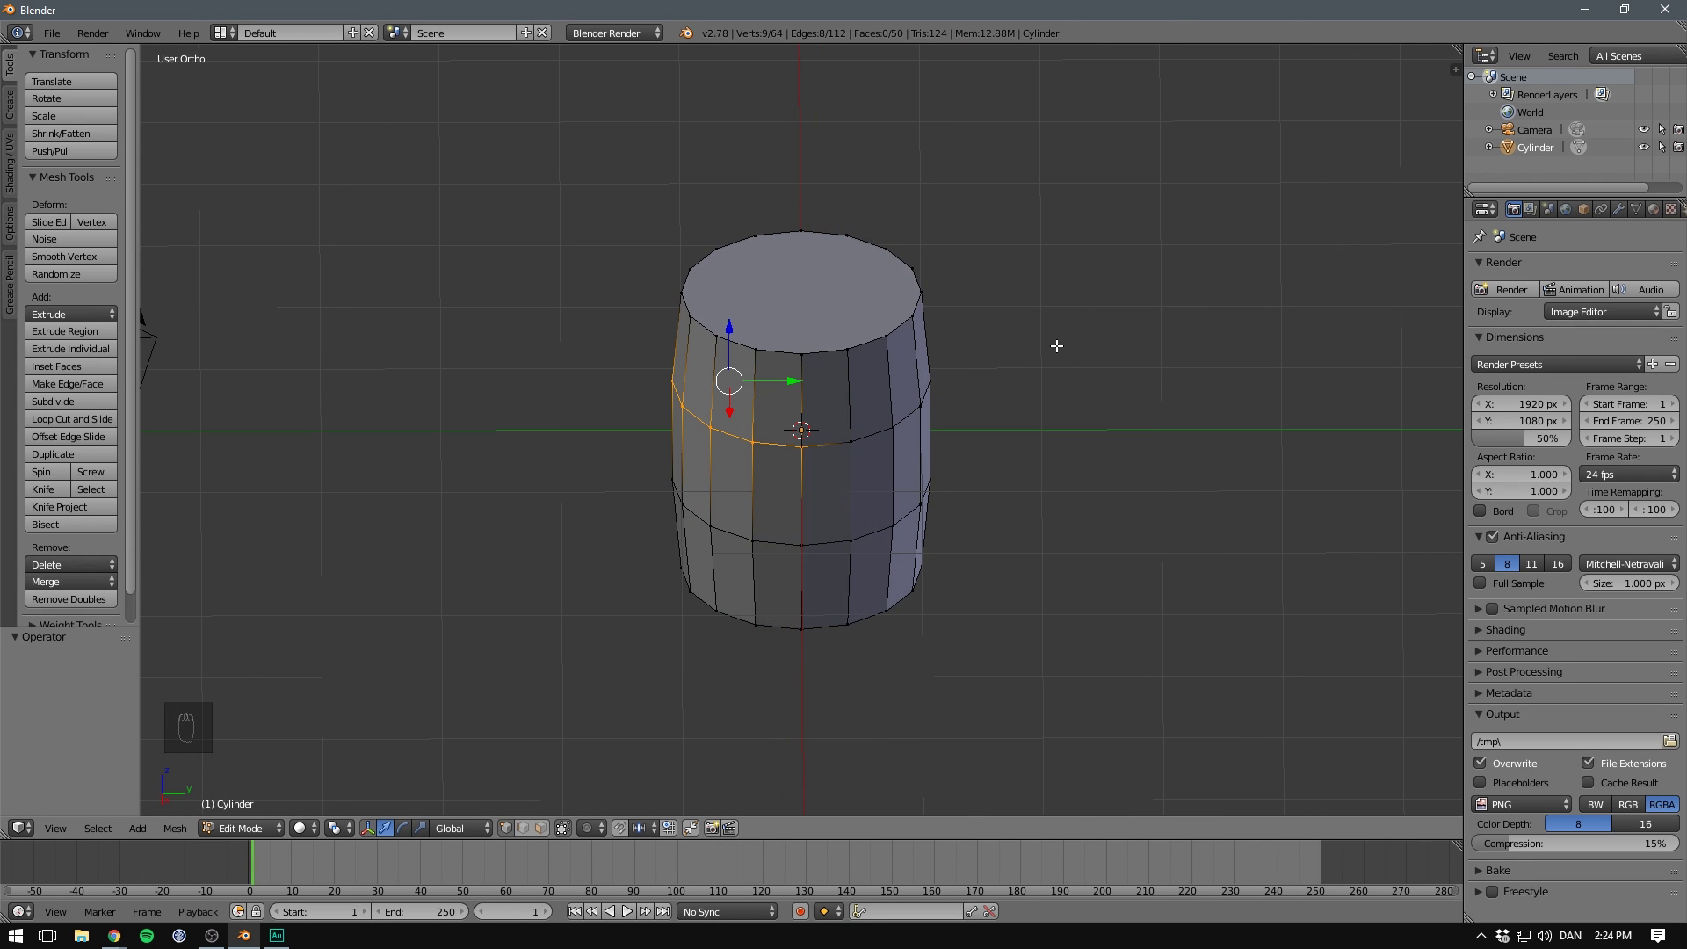
Switch to a front orthographic wireframe view with nothing selected.
key(KP_1)
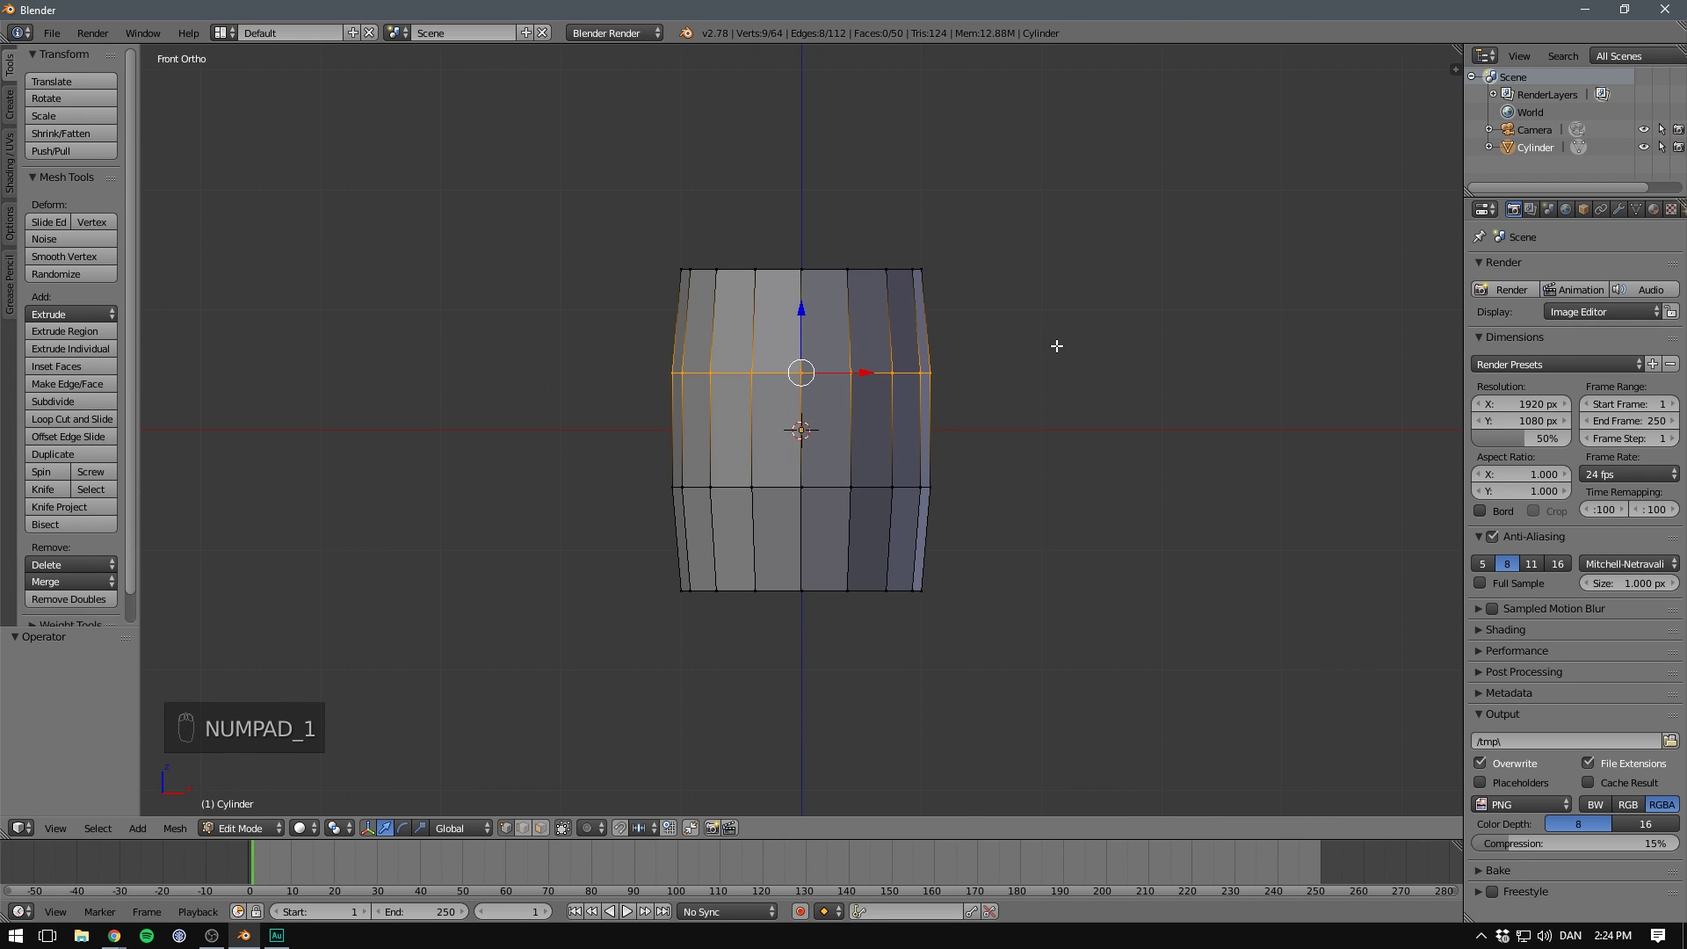
click(310, 828)
click(318, 790)
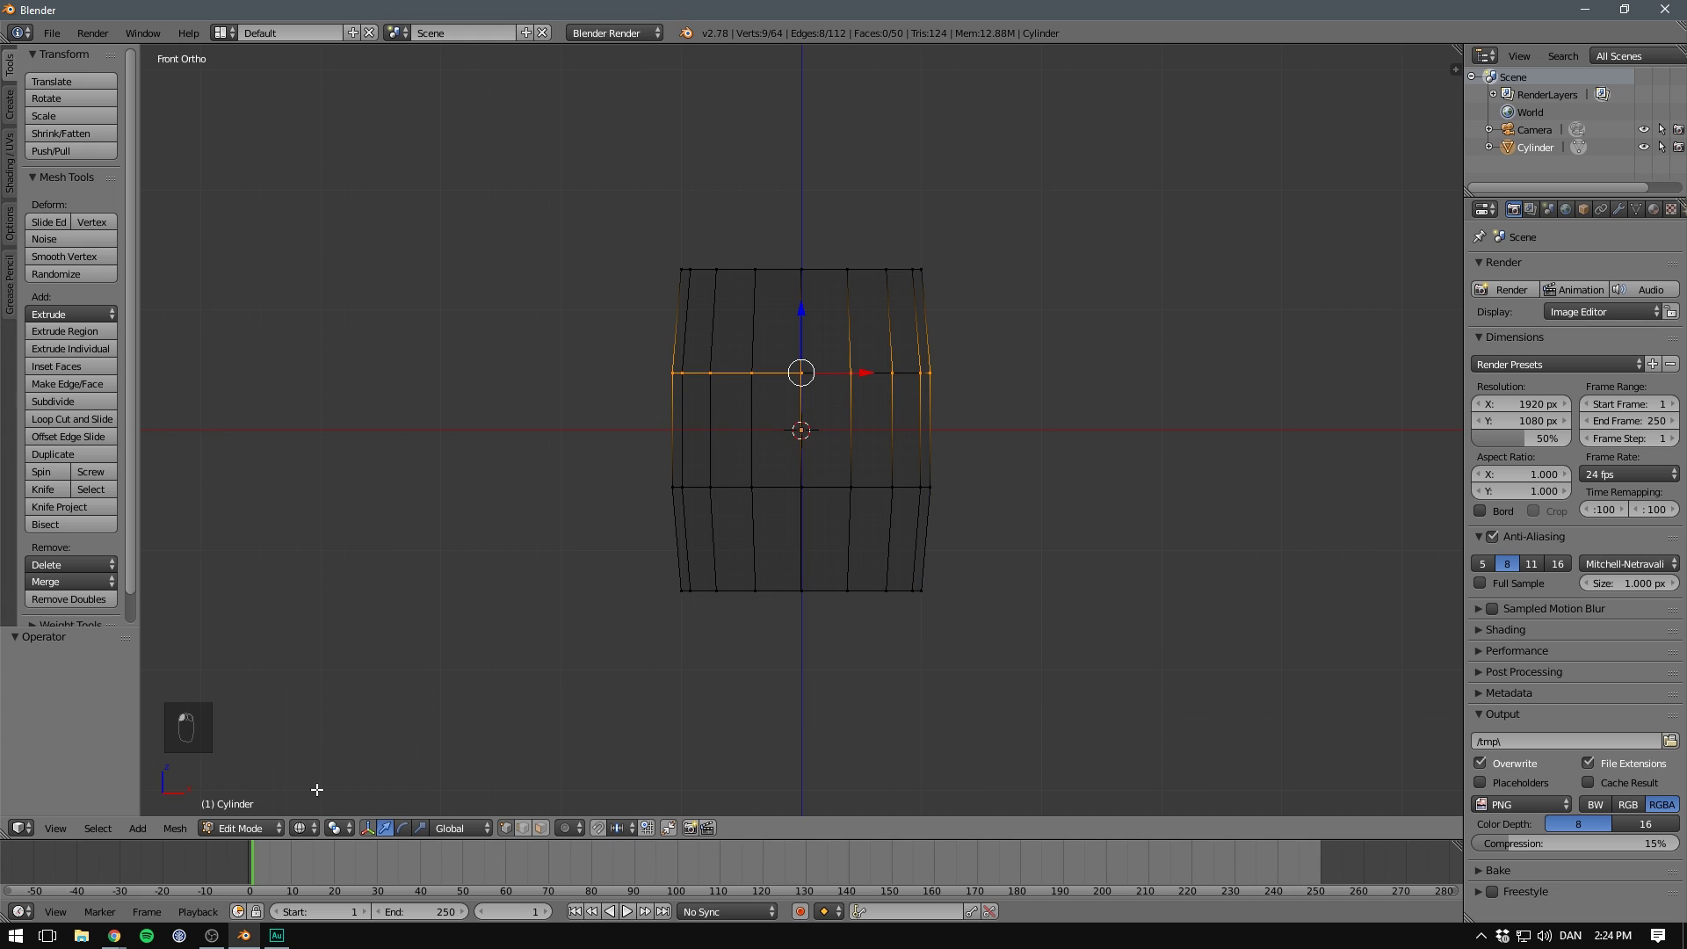
key(z)
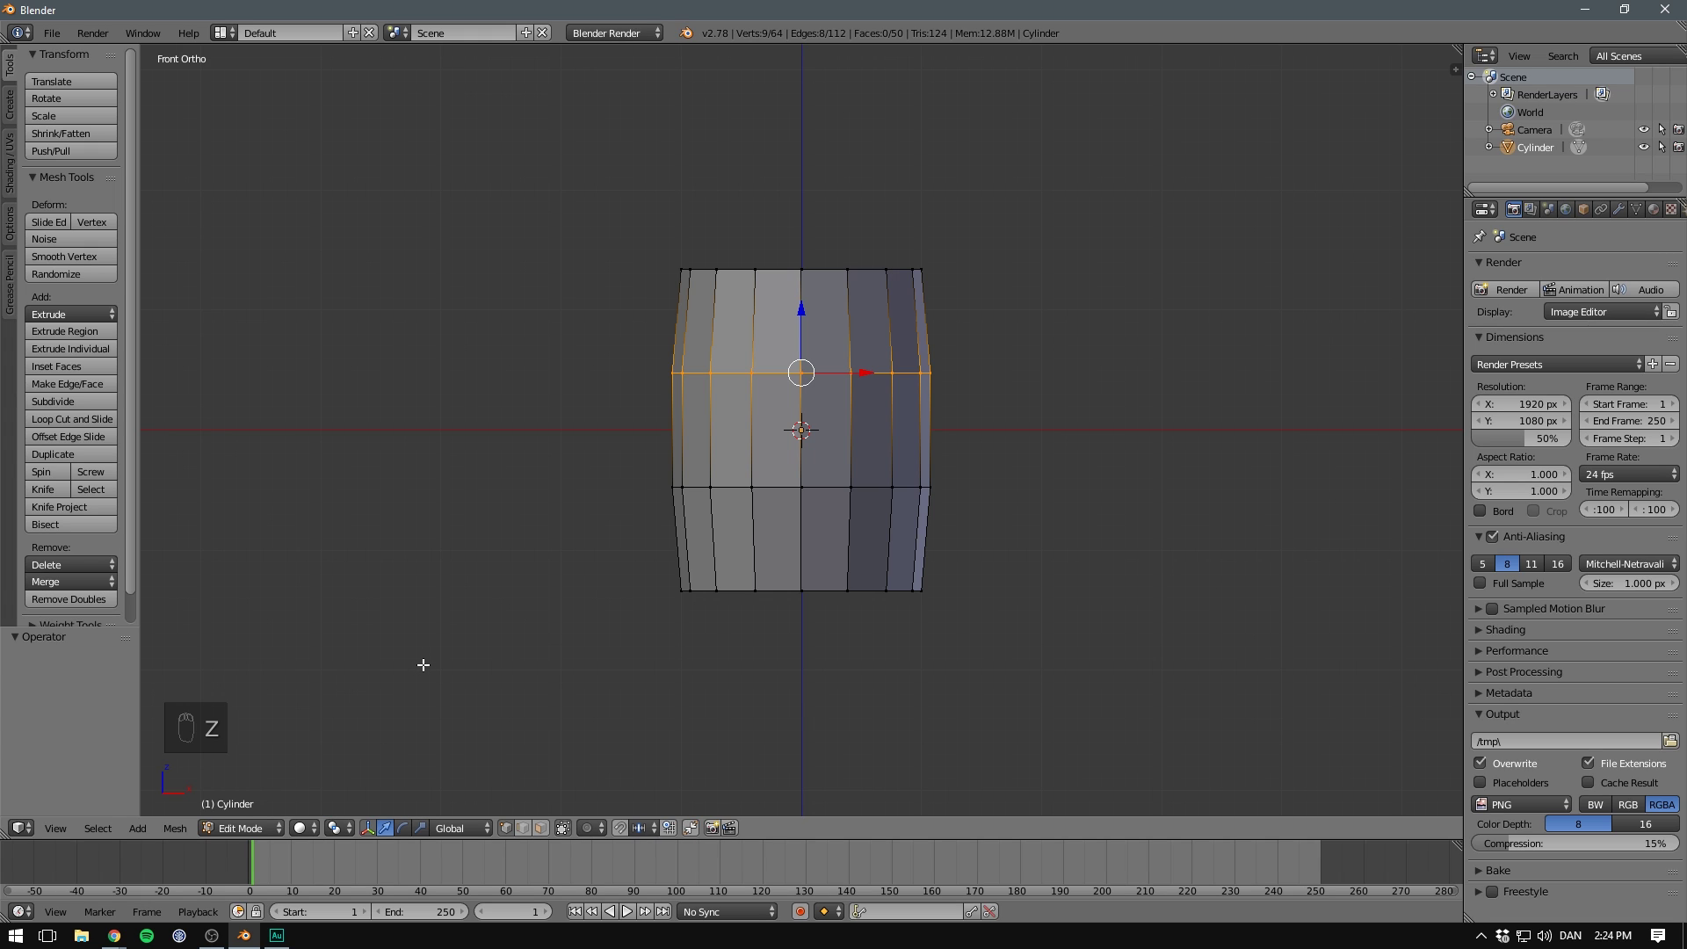
key(z)
key(z)
key(z)
key(a)
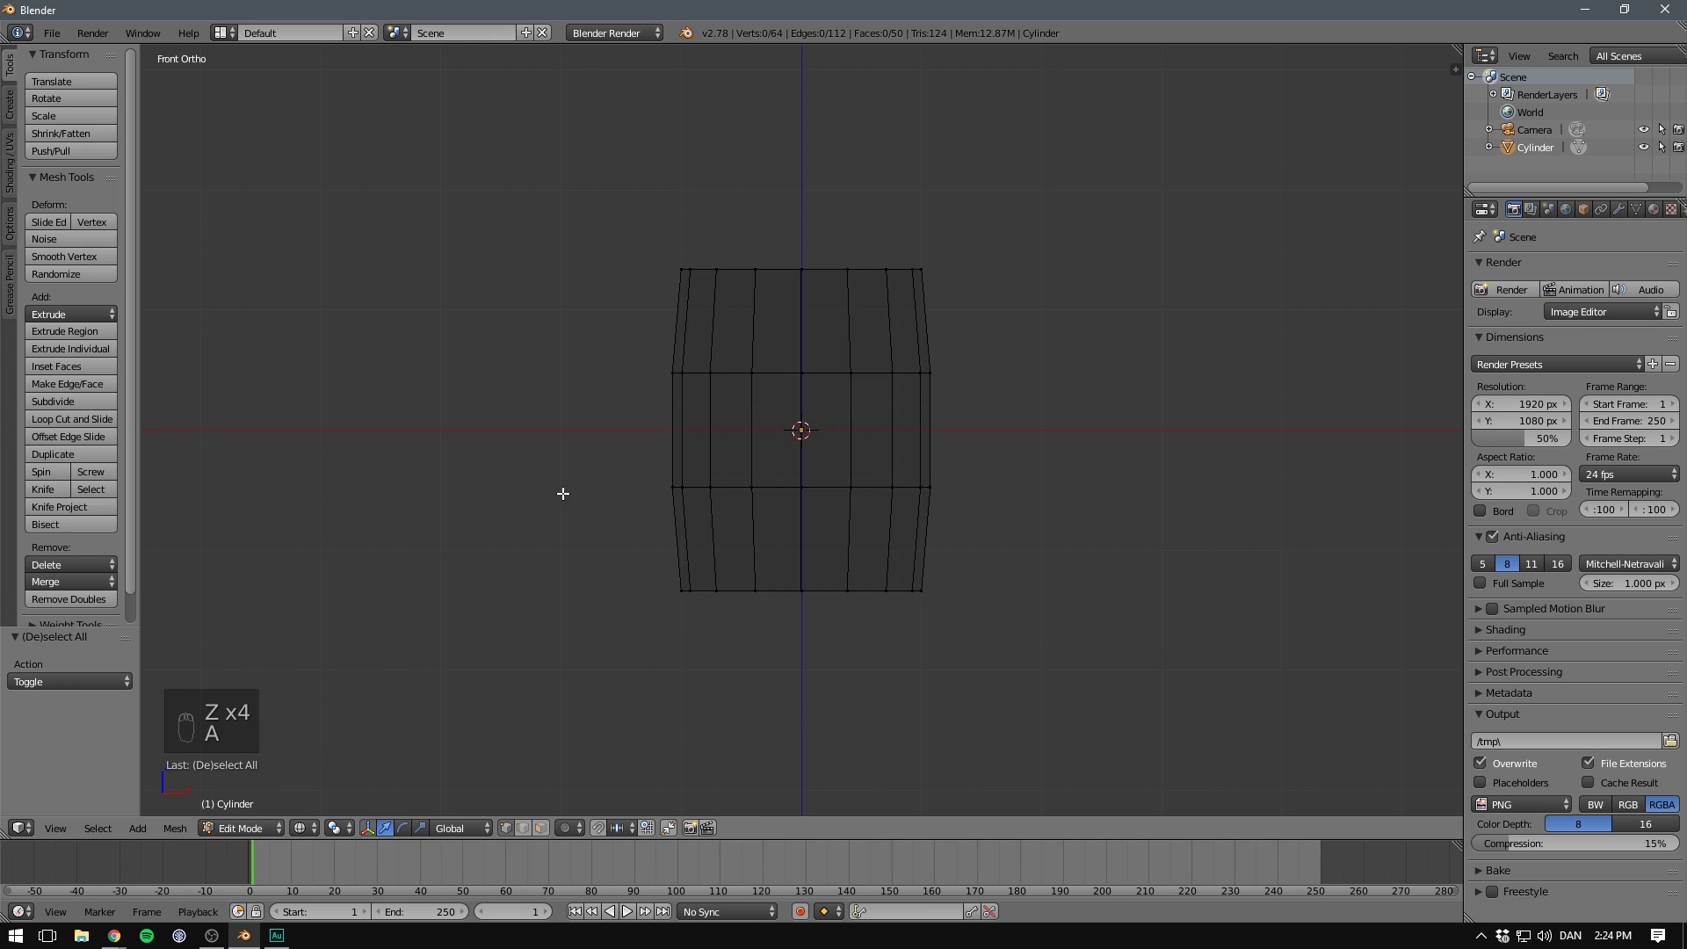
Box-select the barrel's second and third vertex rings.
key(b)
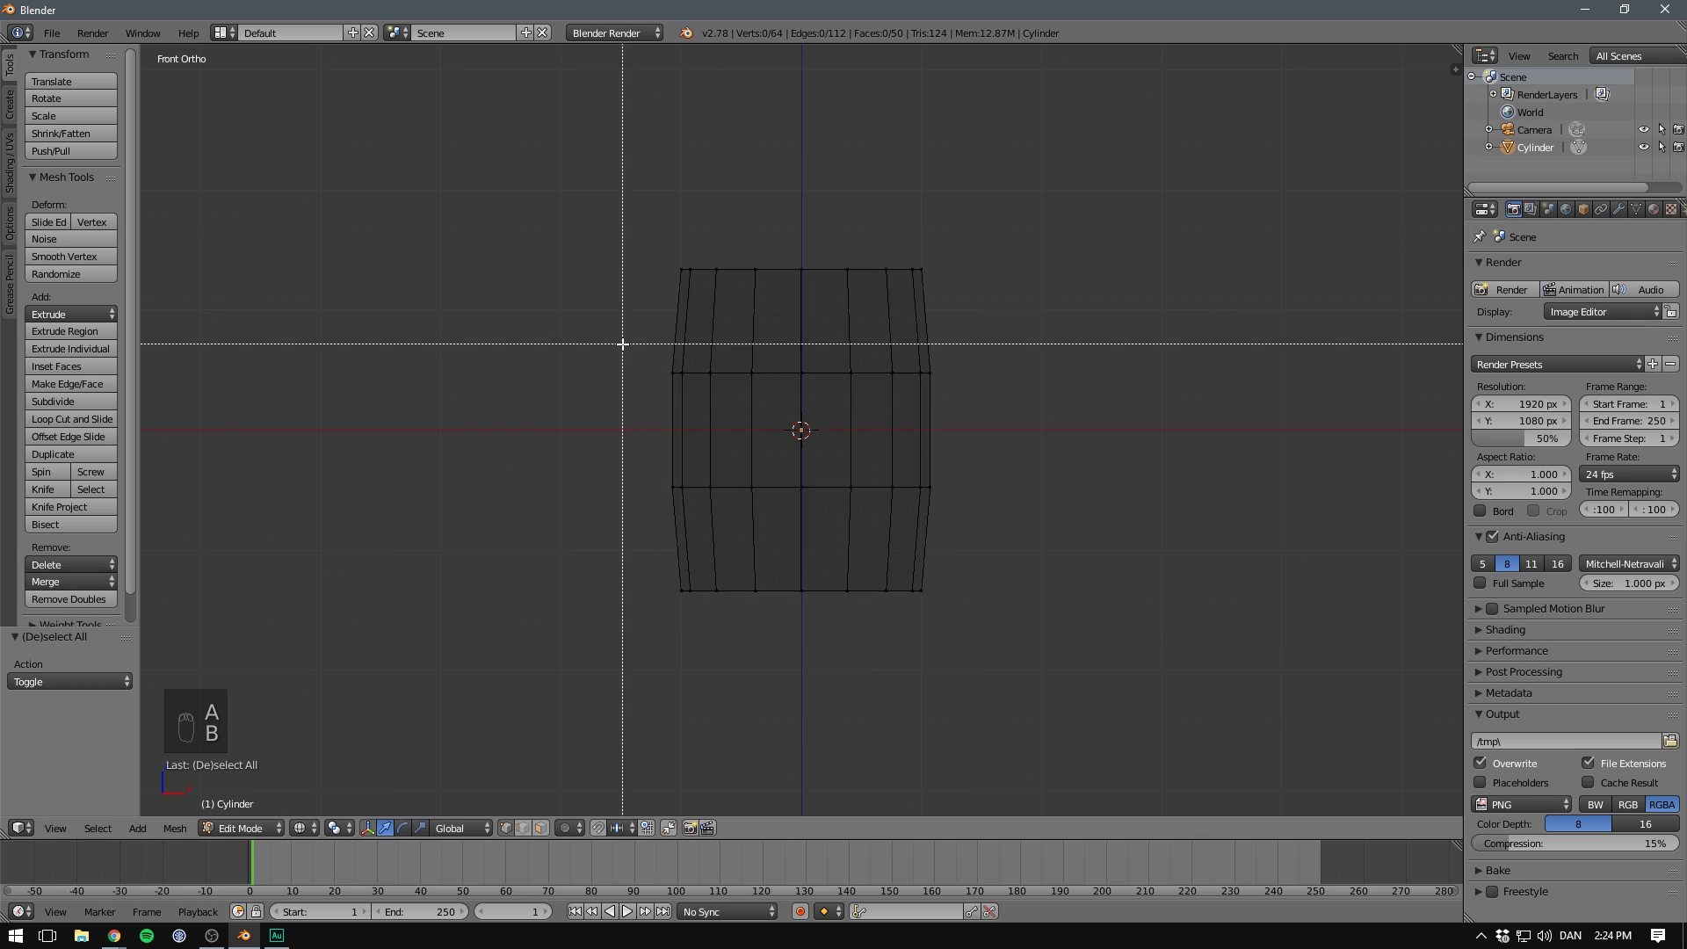
drag(610, 328, 957, 395)
middle_drag(958, 396, 1020, 384)
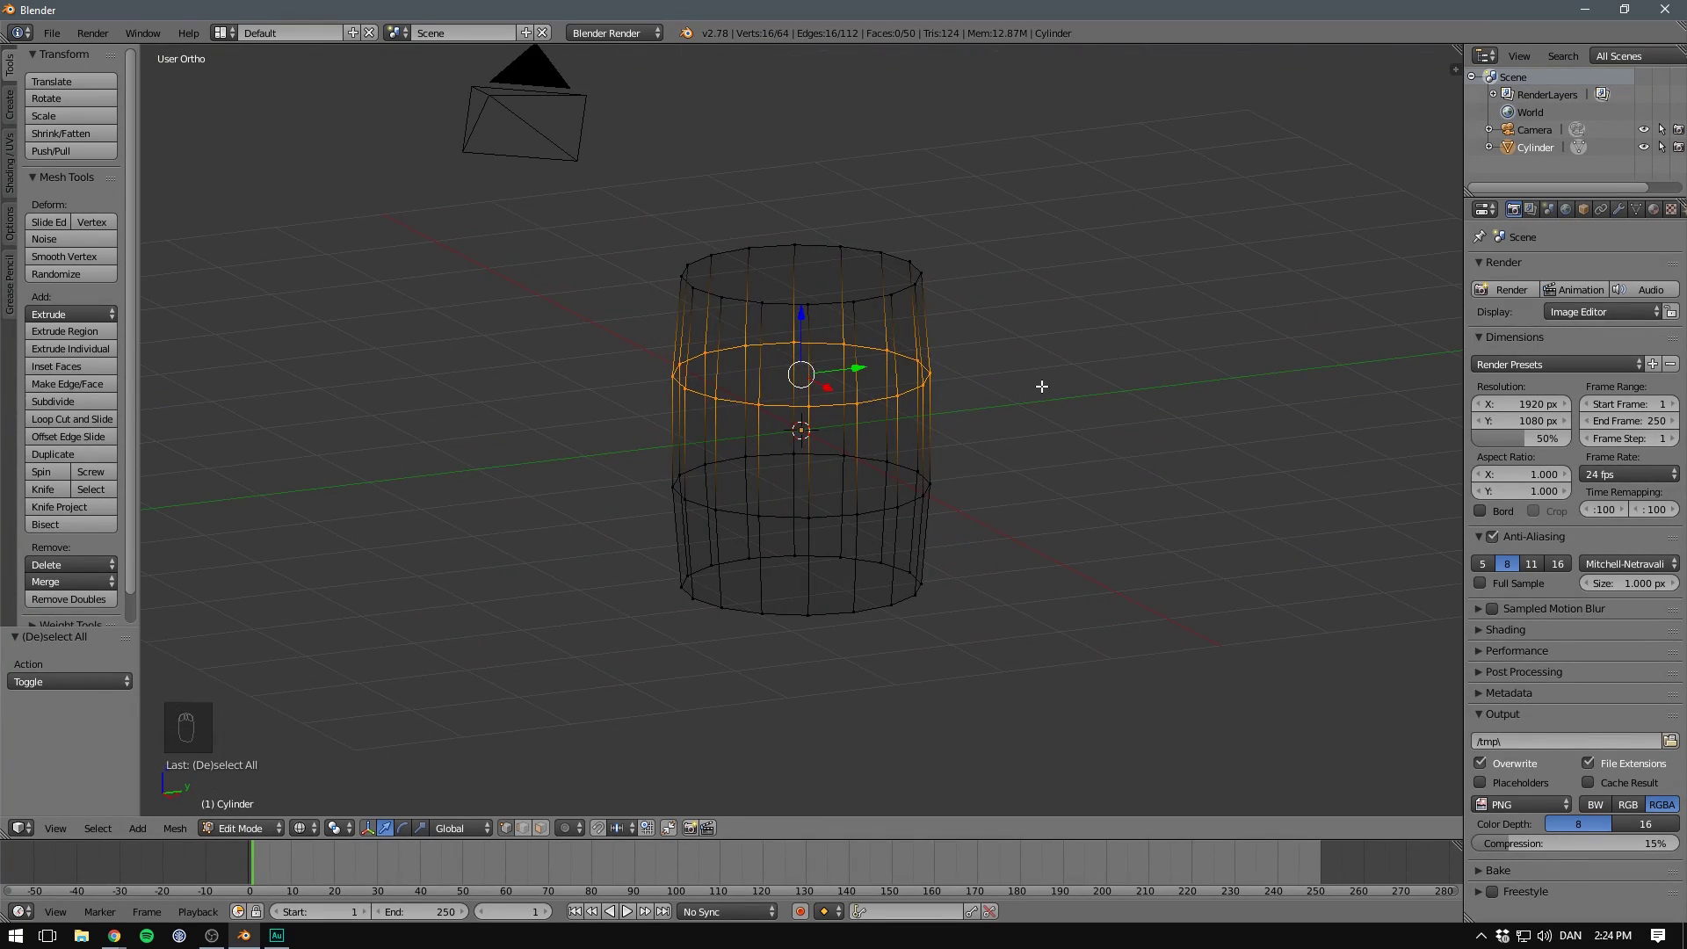
key(KP_1)
key(b)
drag(591, 353, 986, 496)
Scale the selected central band out by about 1.05, then deselect in solid view.
key(s)
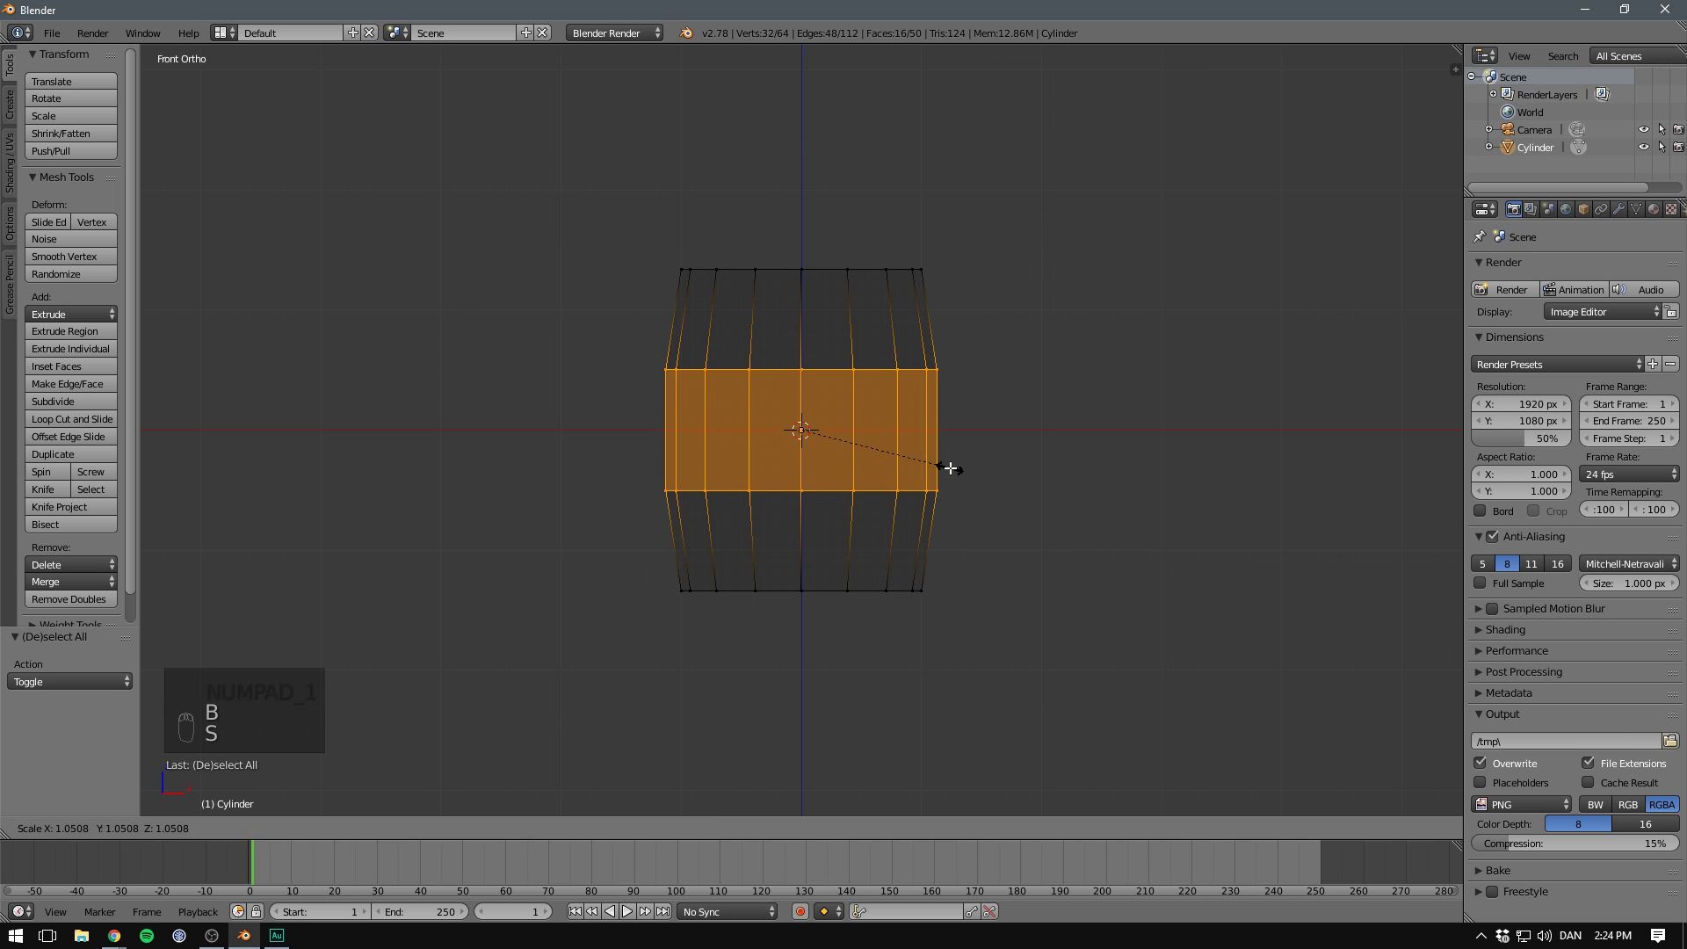
click(949, 466)
key(a)
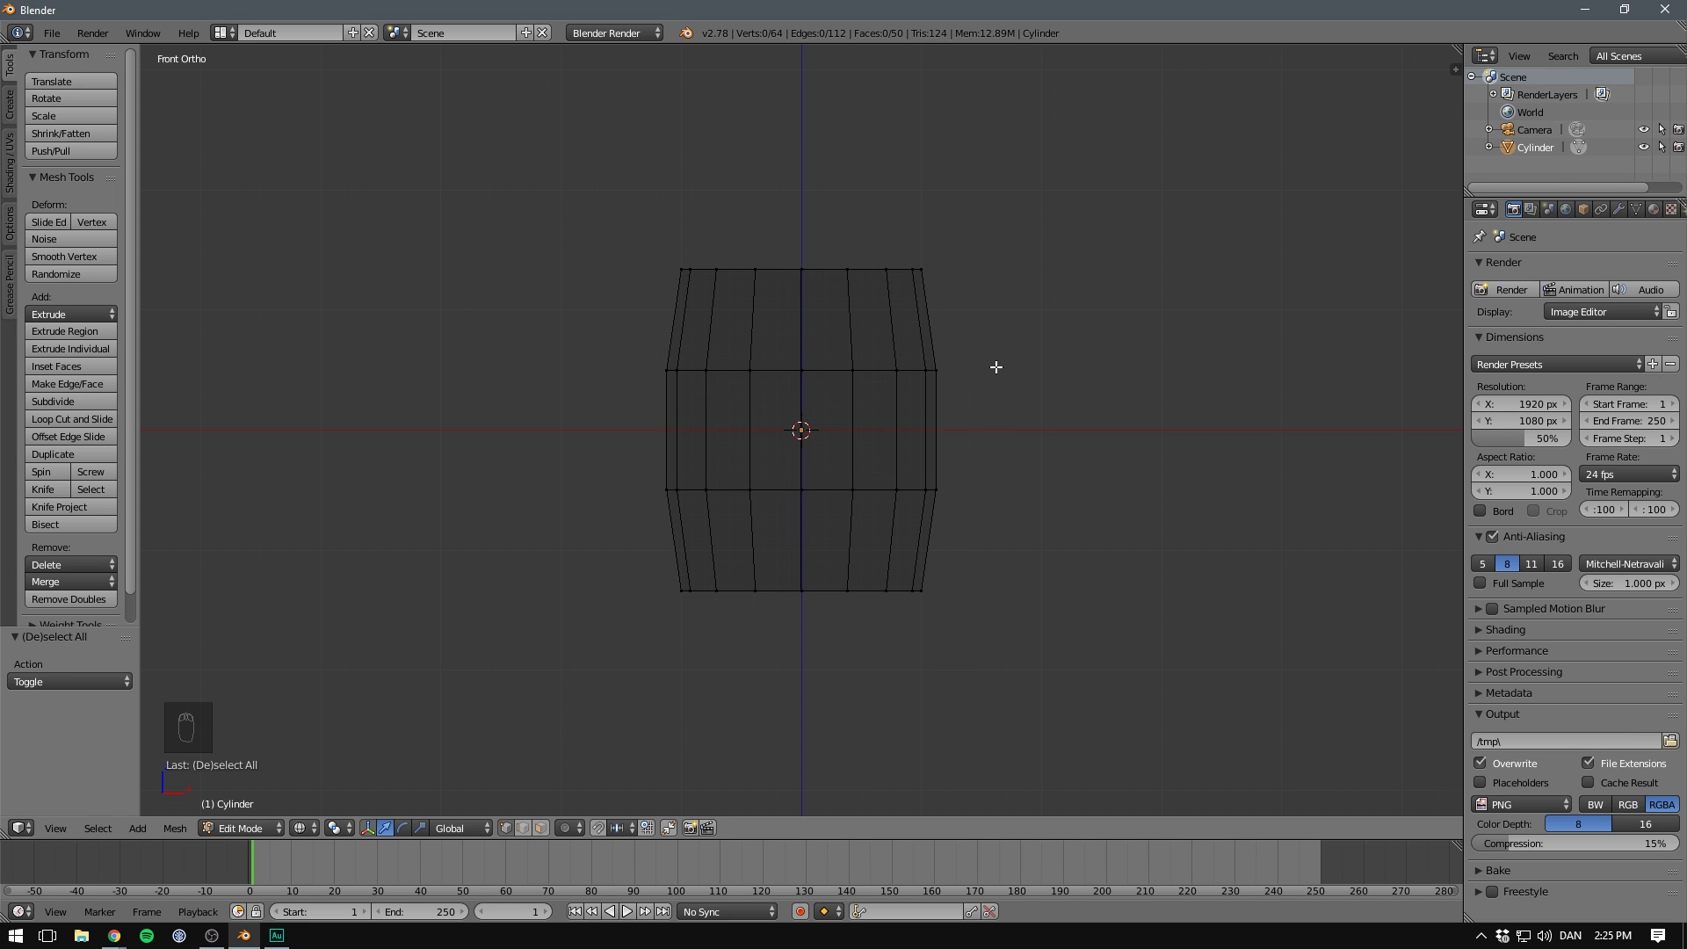
key(z)
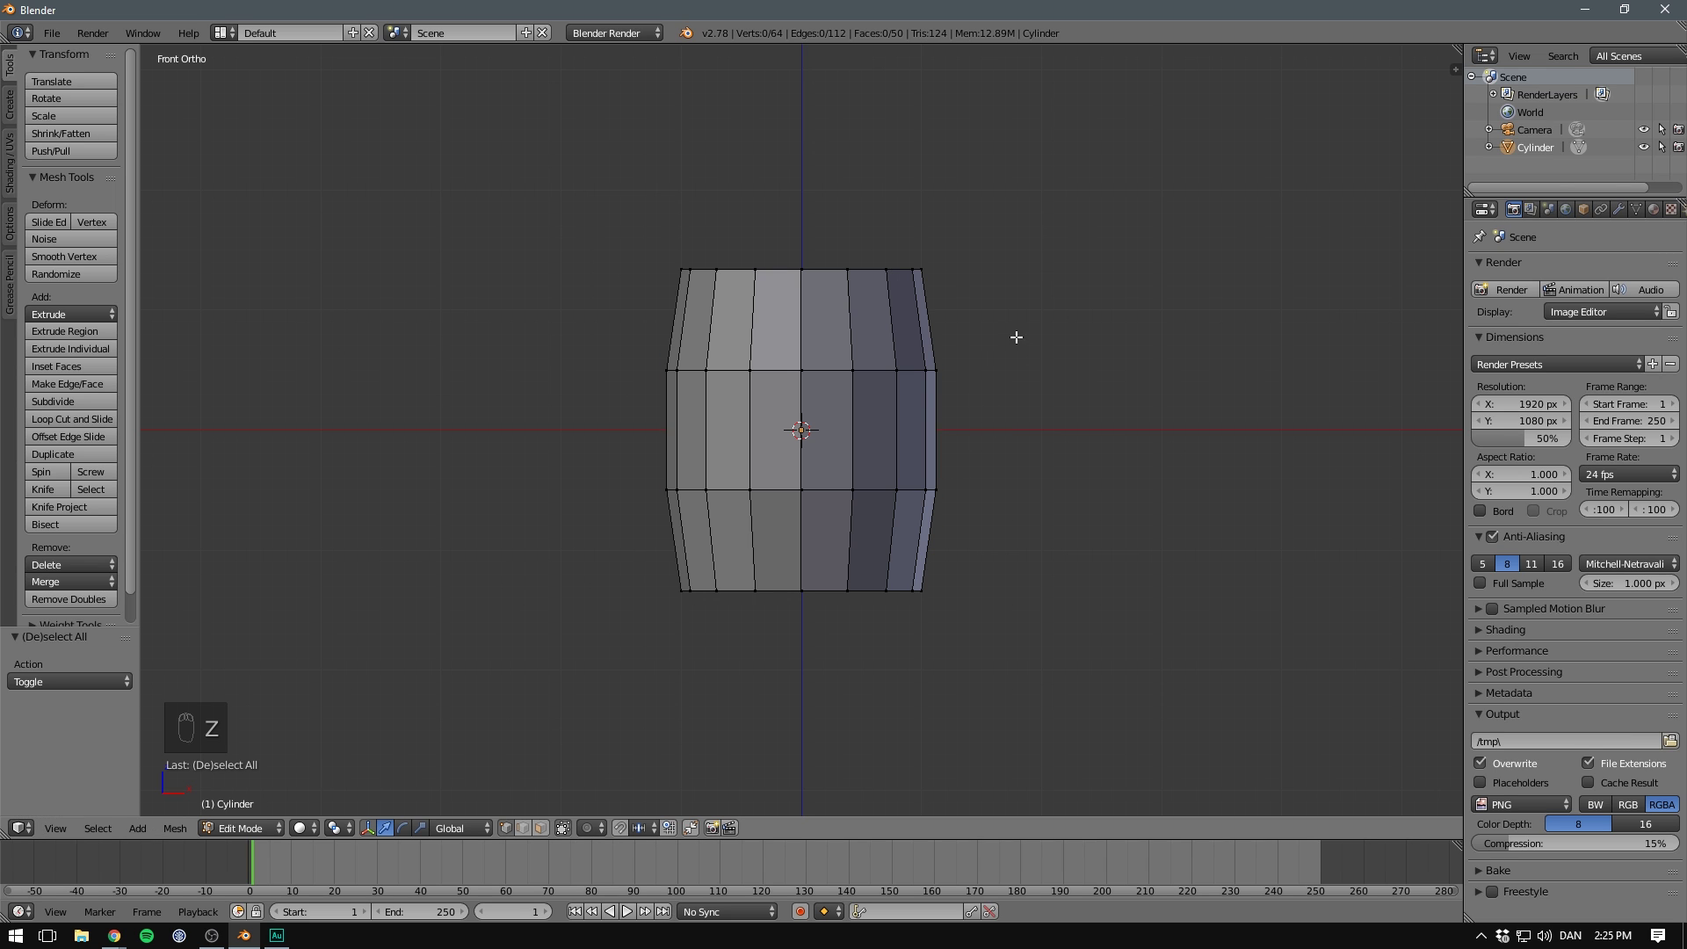
Select the barrel's top cap face.
mouse_move(1013, 339)
middle_down()
mouse_move(979, 380)
mouse_move(797, 327)
middle_up()
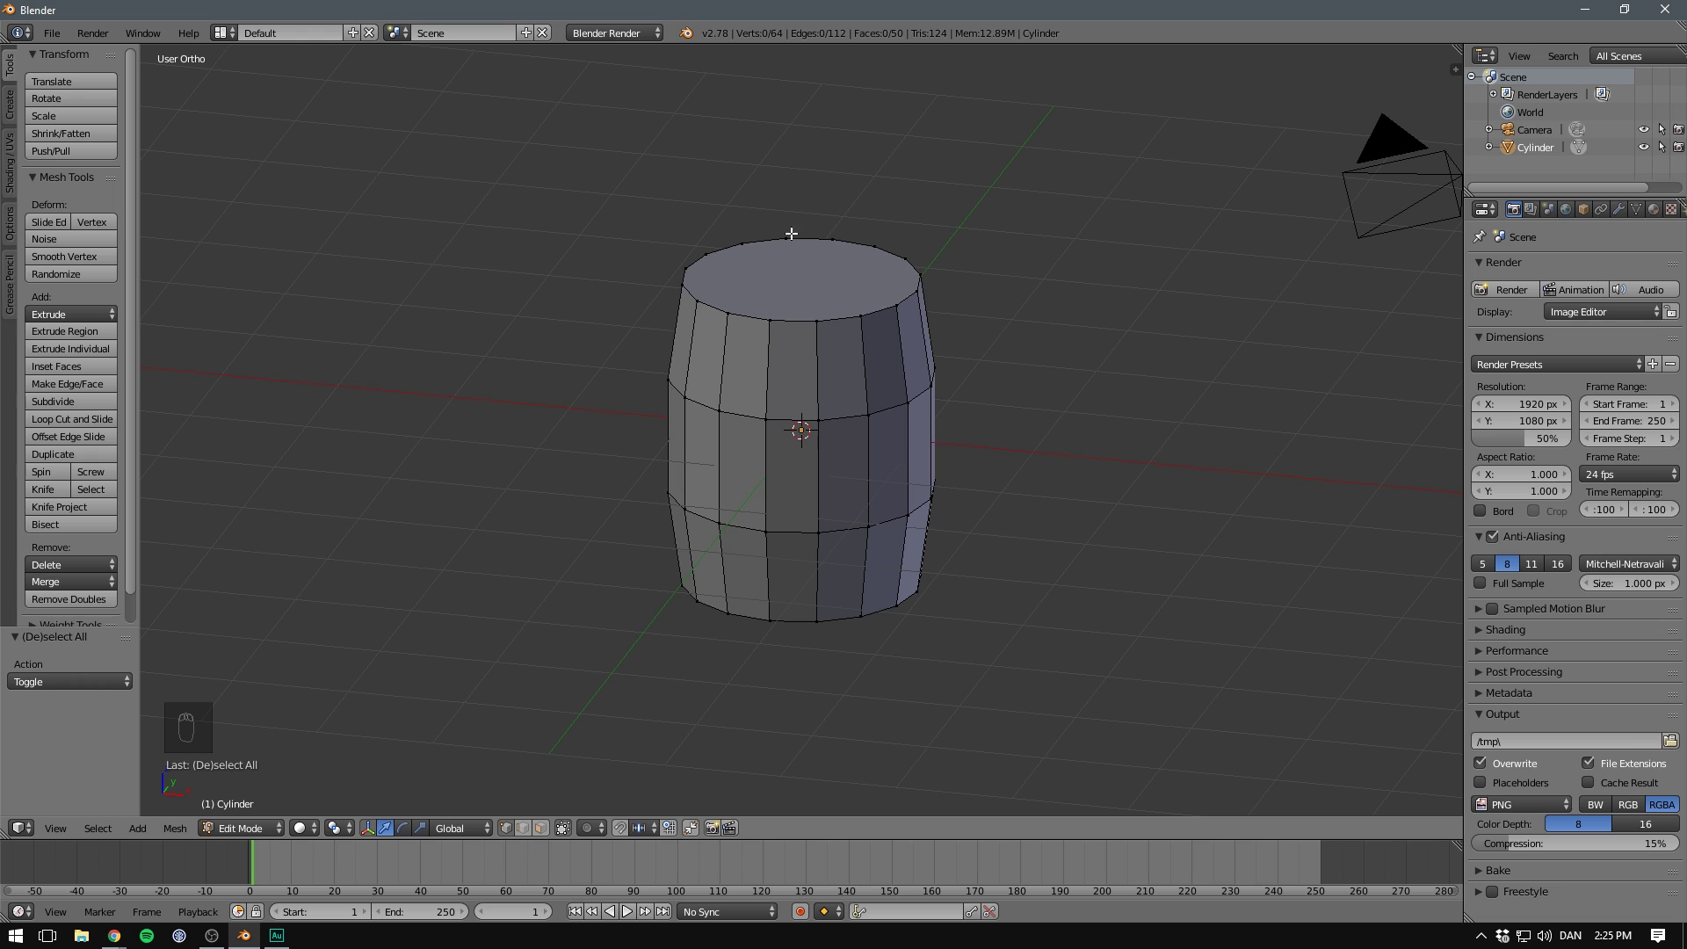
middle_drag(904, 256, 836, 232)
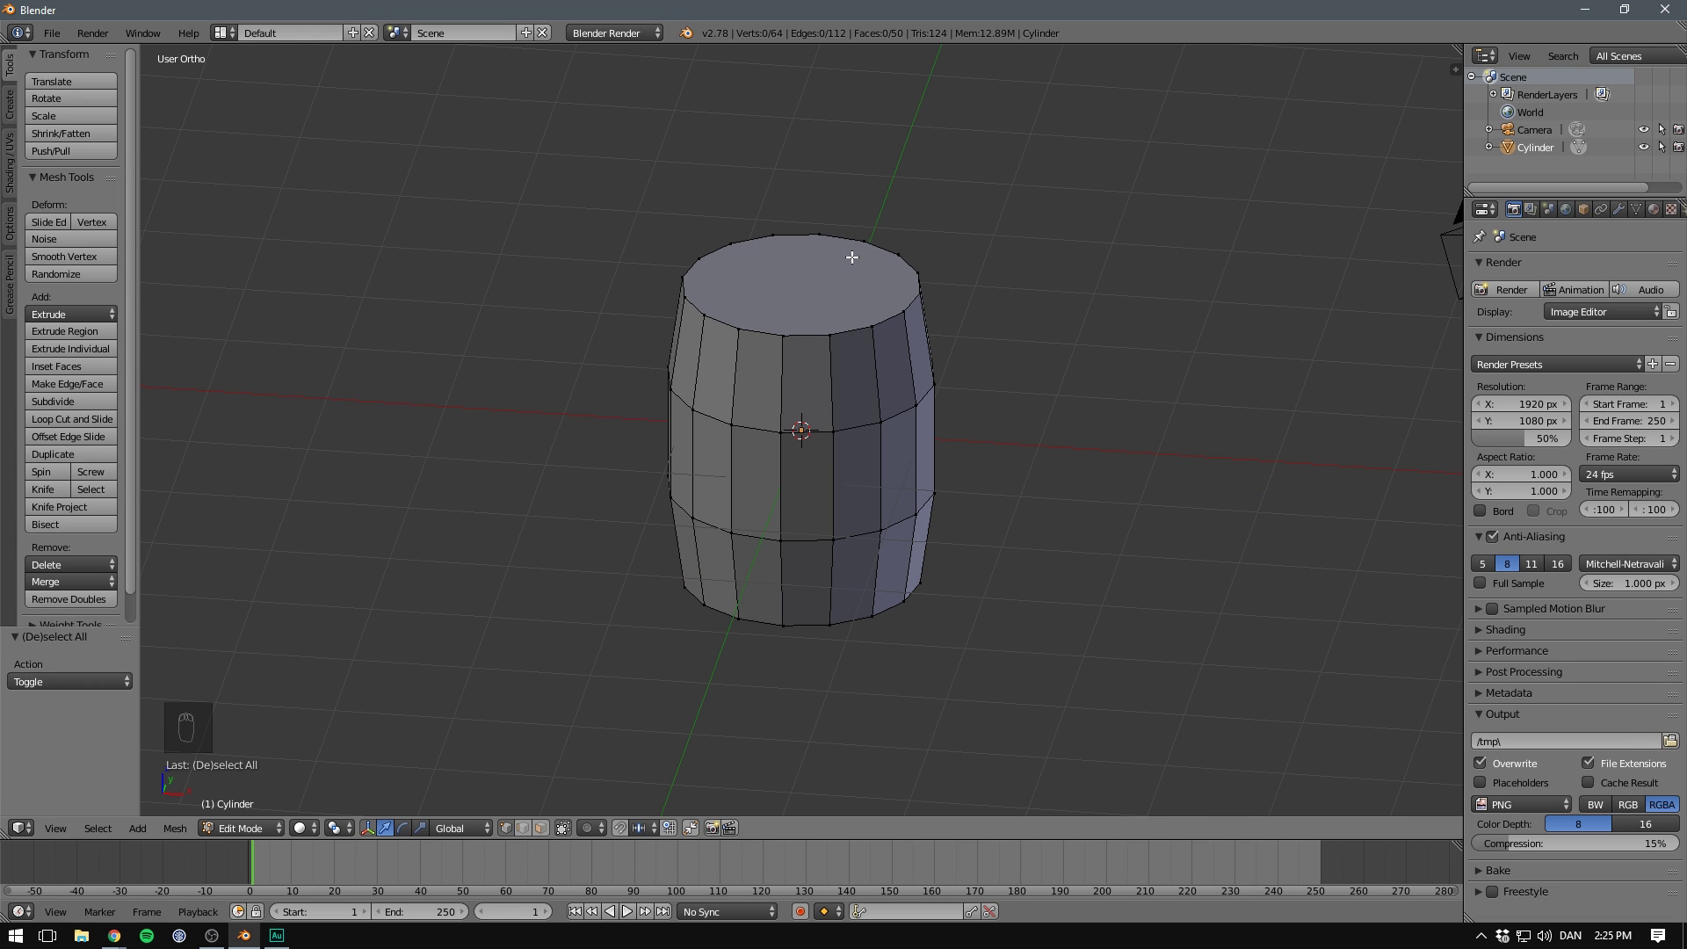
key(KP_1)
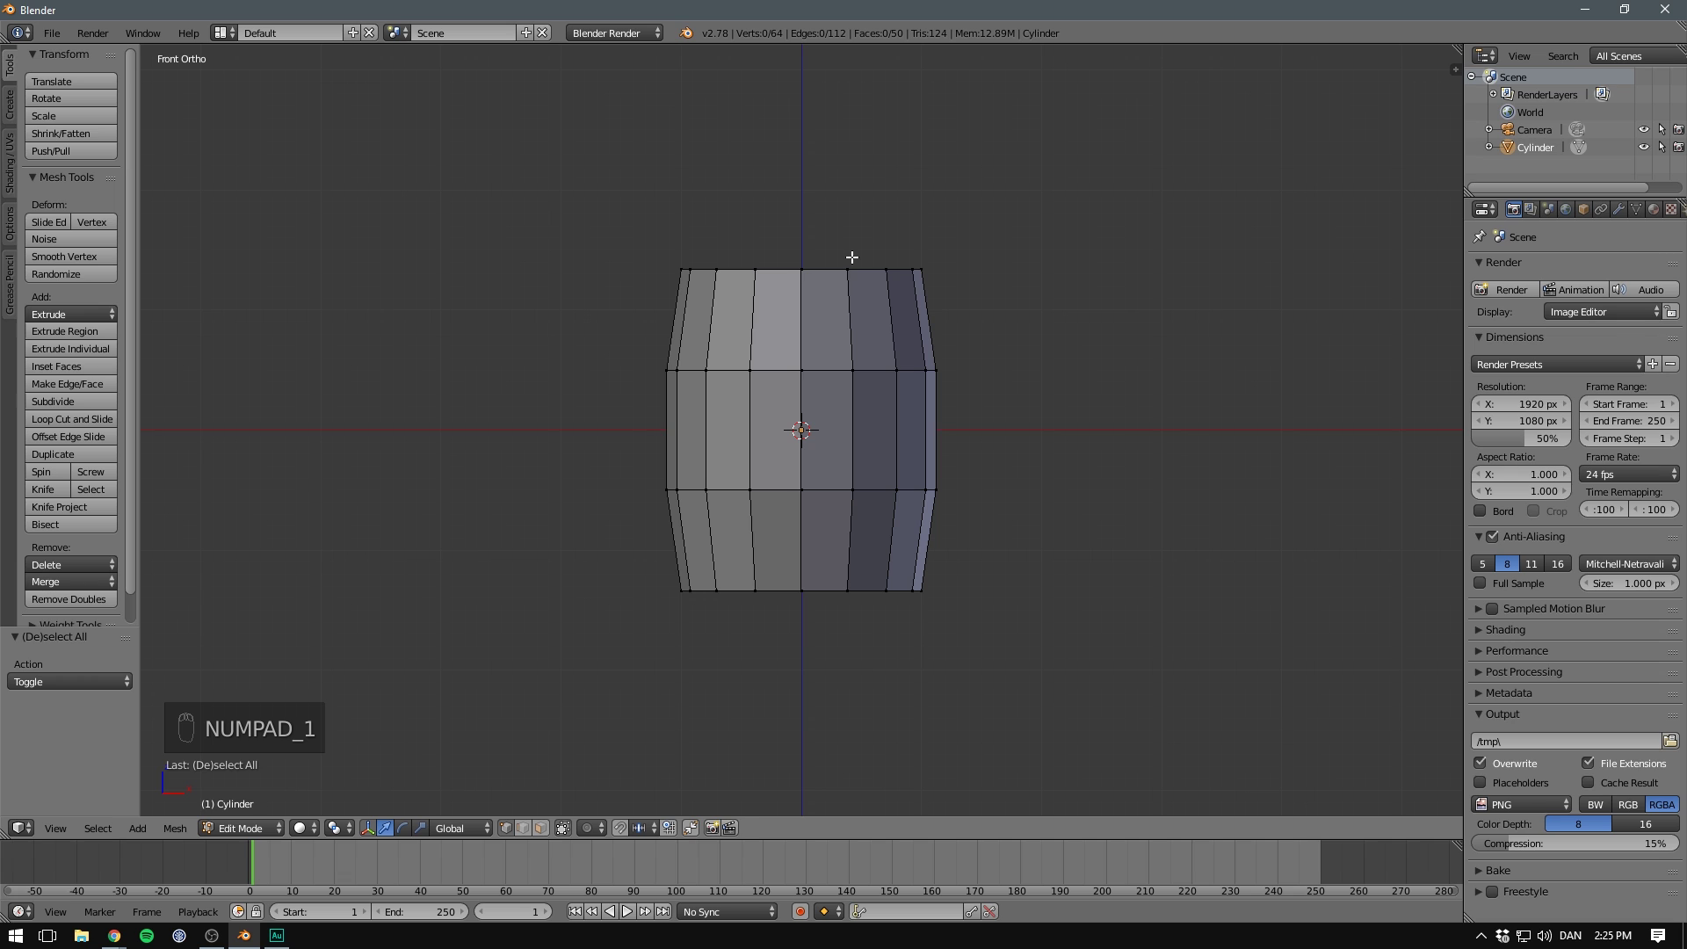
key(z)
key(b)
drag(583, 207, 973, 311)
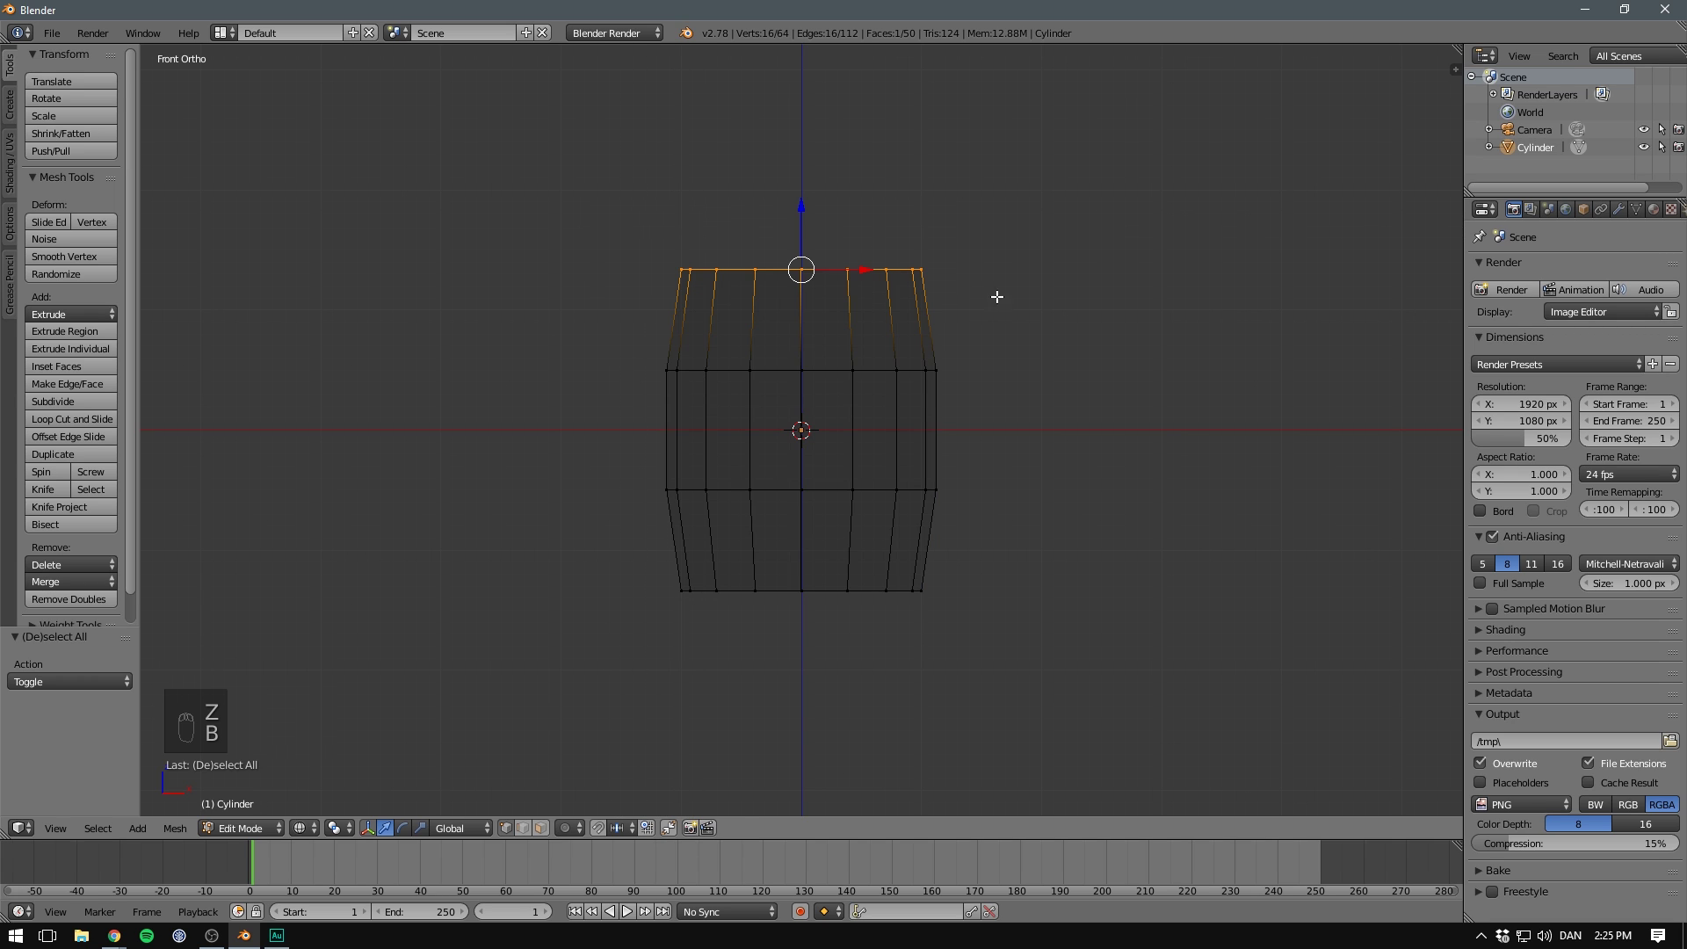
middle_drag(996, 297, 1005, 294)
key(z)
key(a)
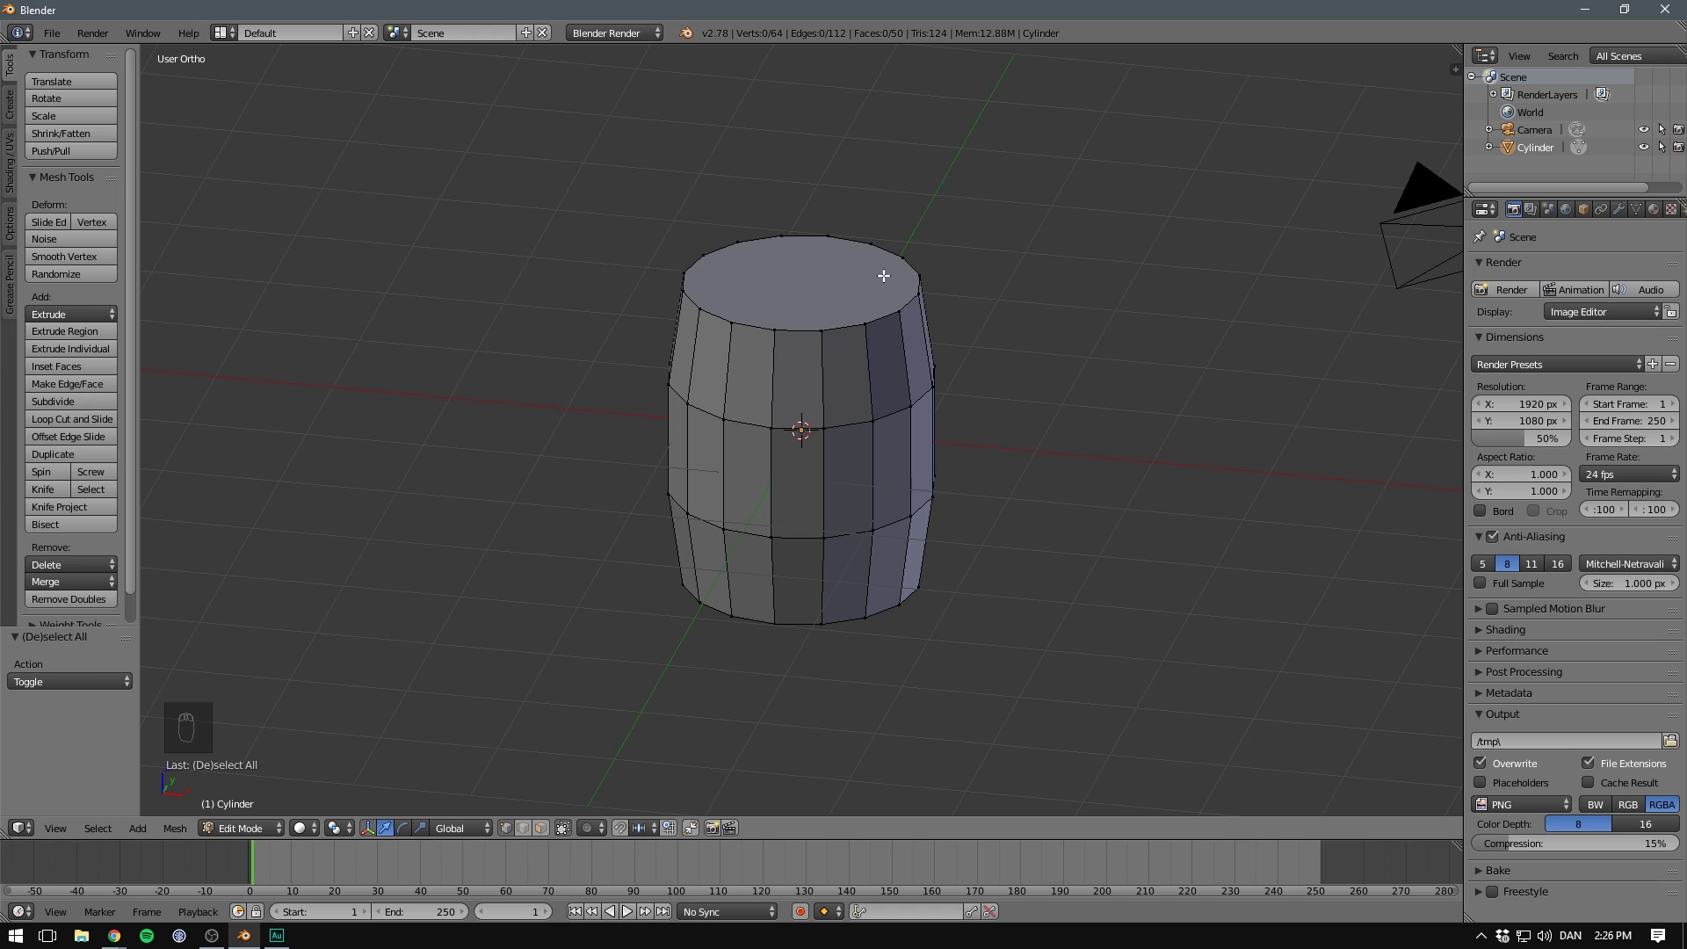
alt+right_click(793, 332)
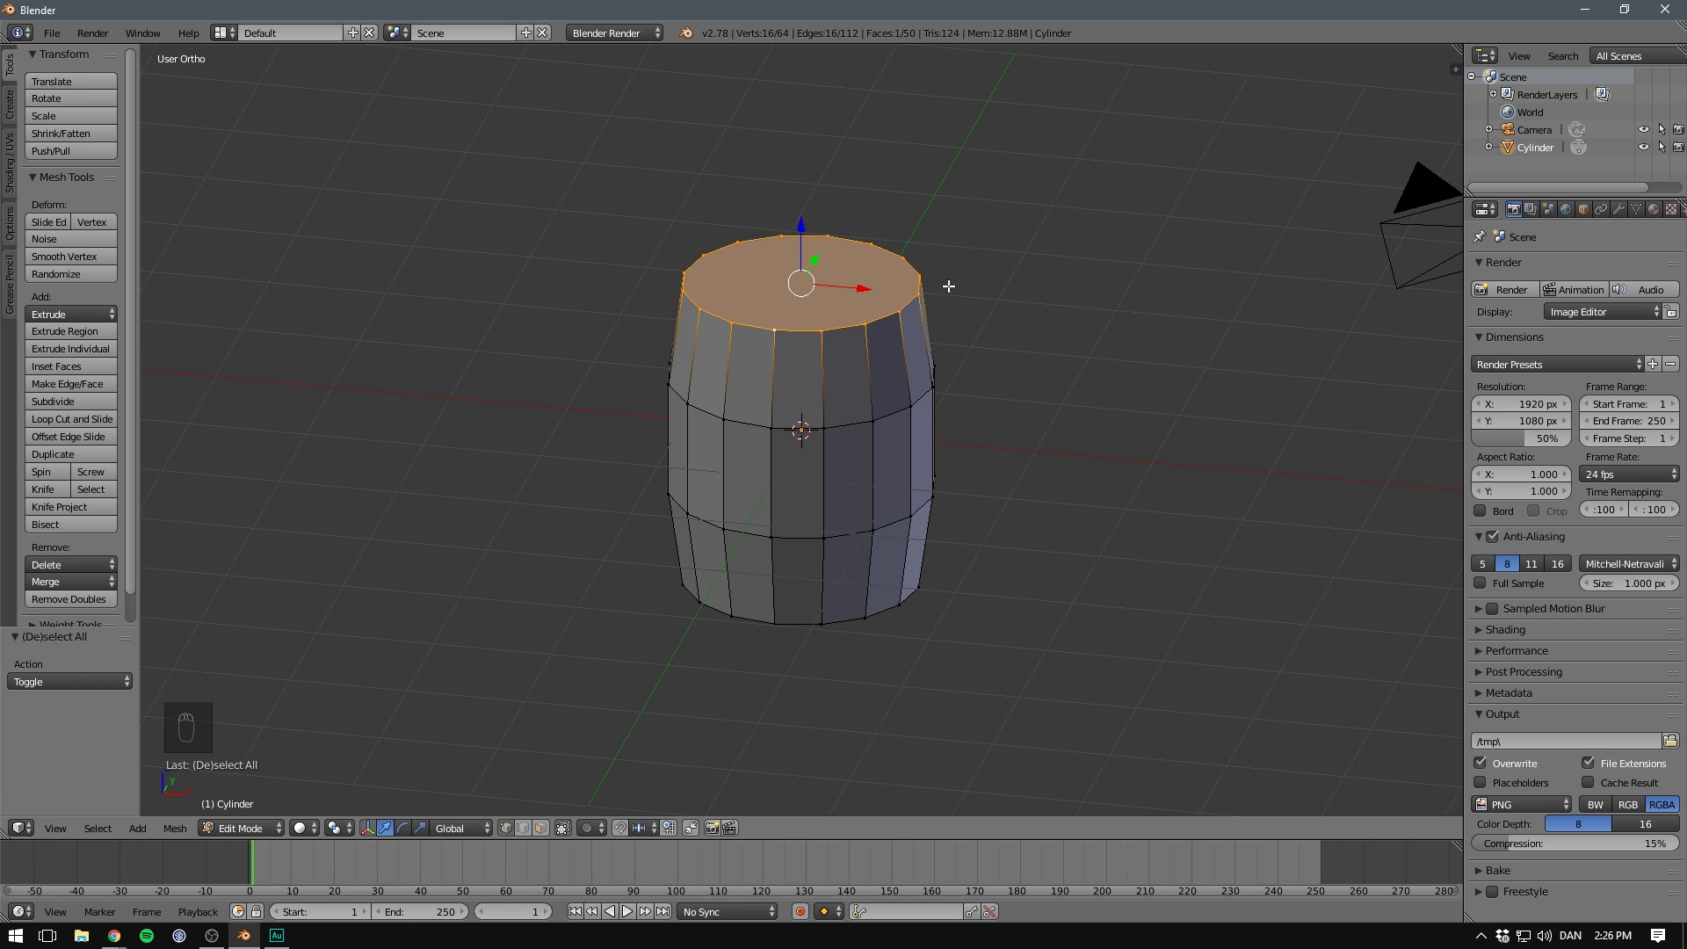
Extrude the top face in place and shrink it to 0.860 to form a rim.
key(s)
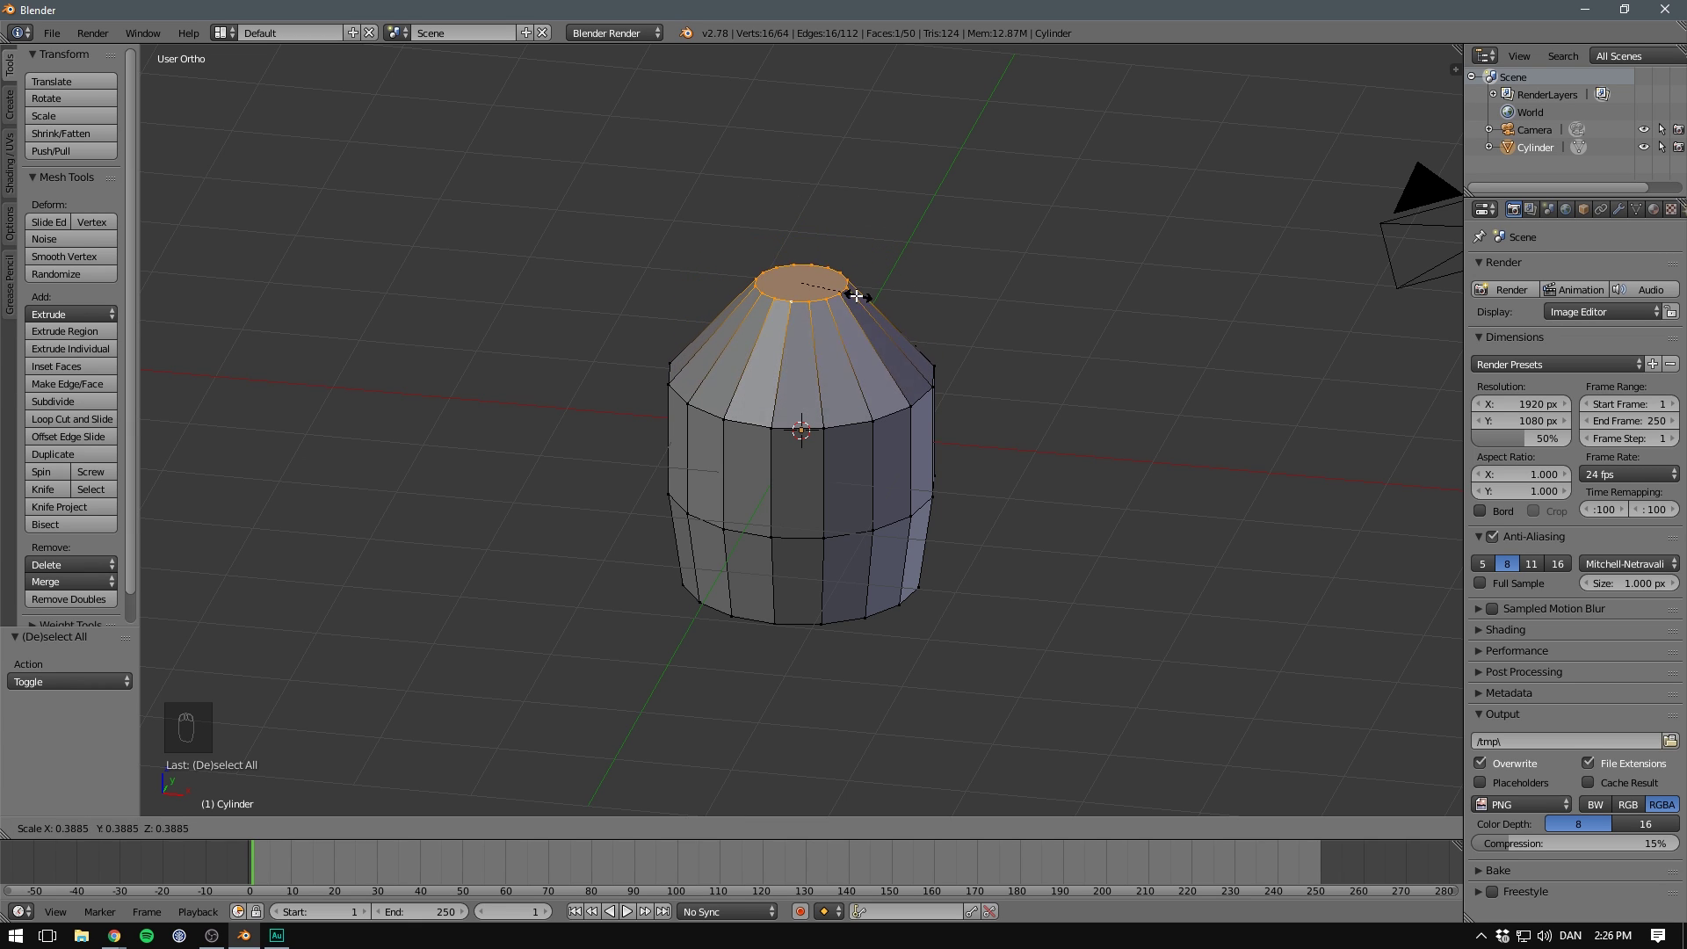
click(914, 292)
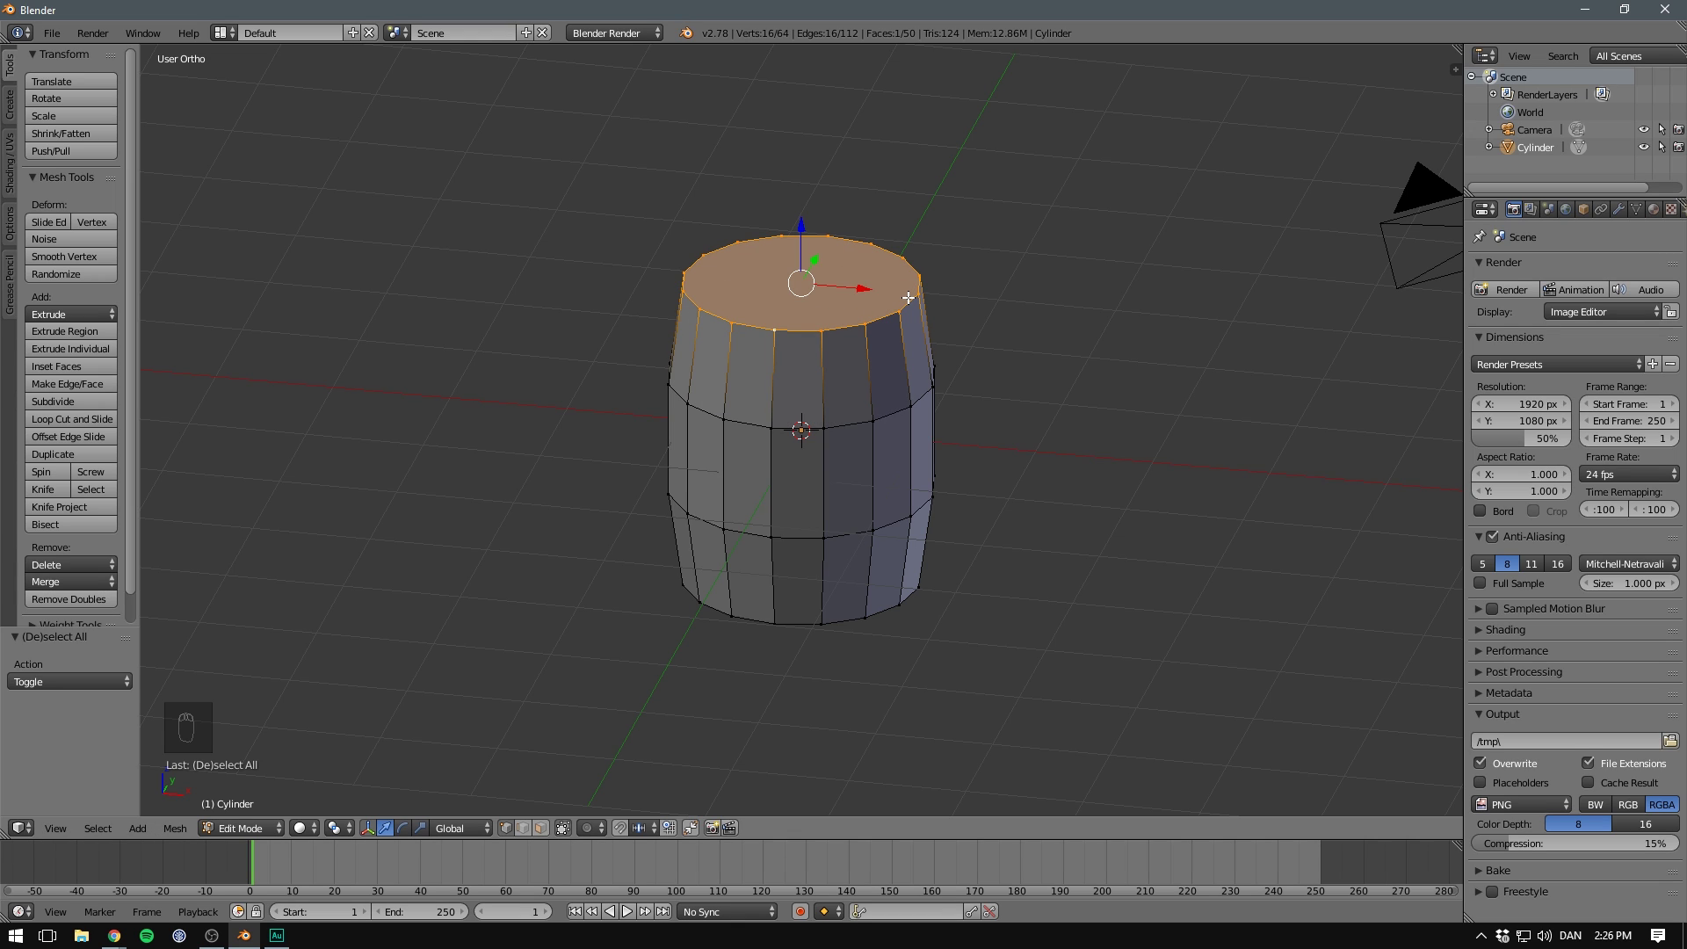
key(e)
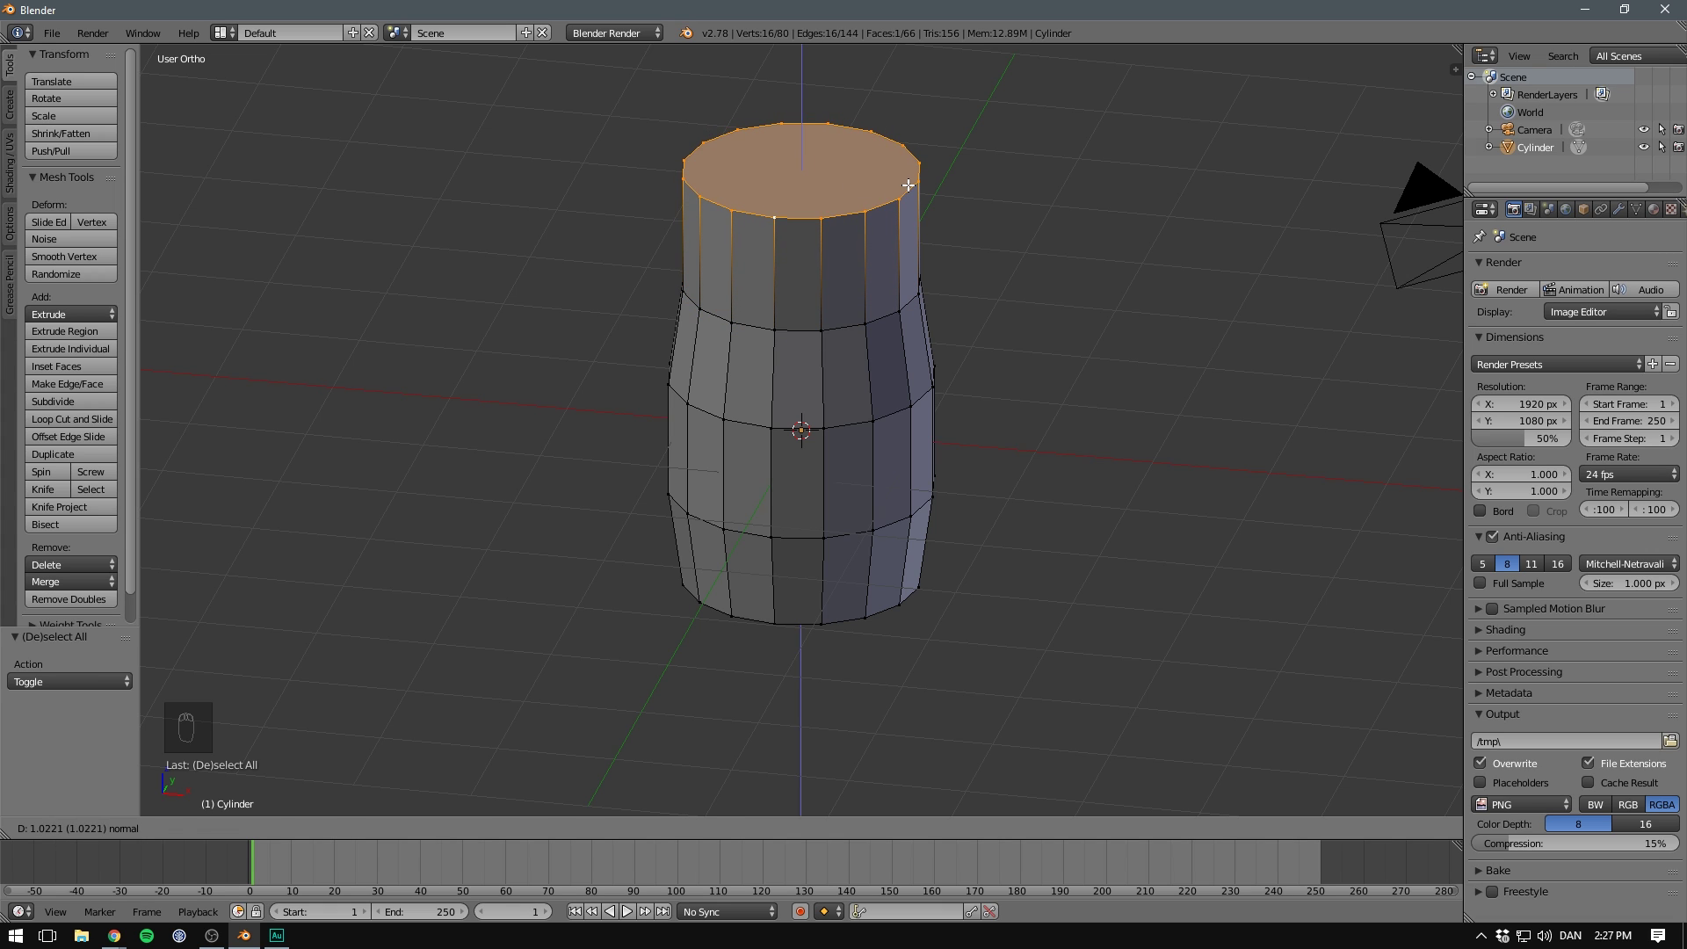
right_click(909, 187)
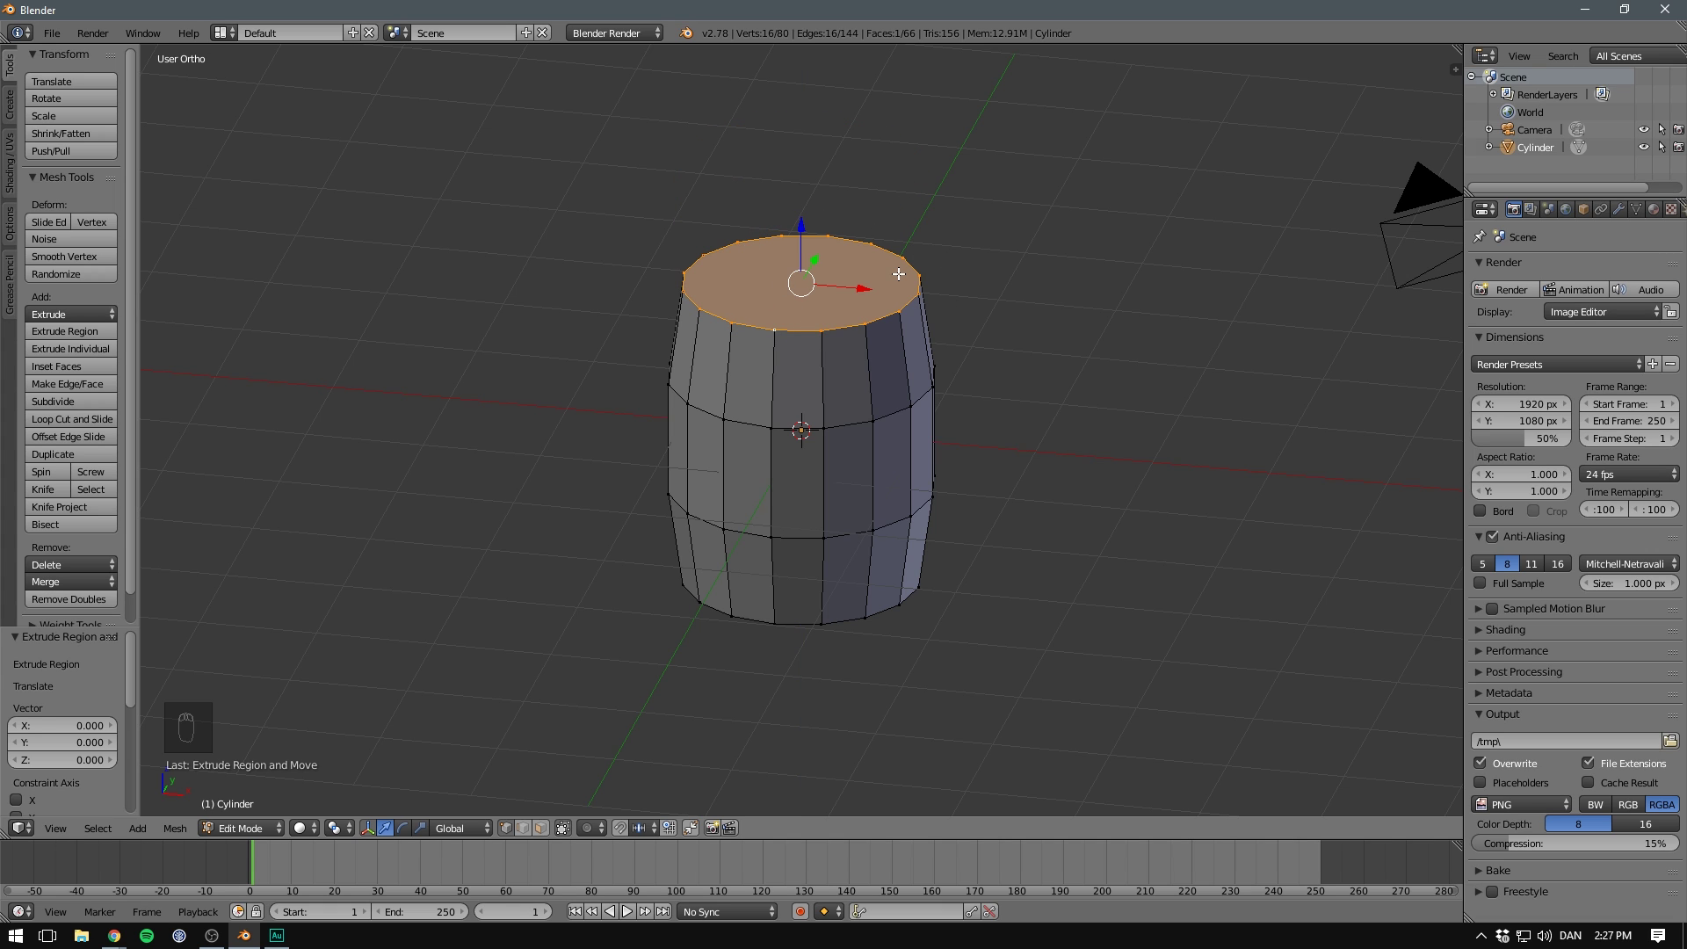
key(g)
right_click(839, 284)
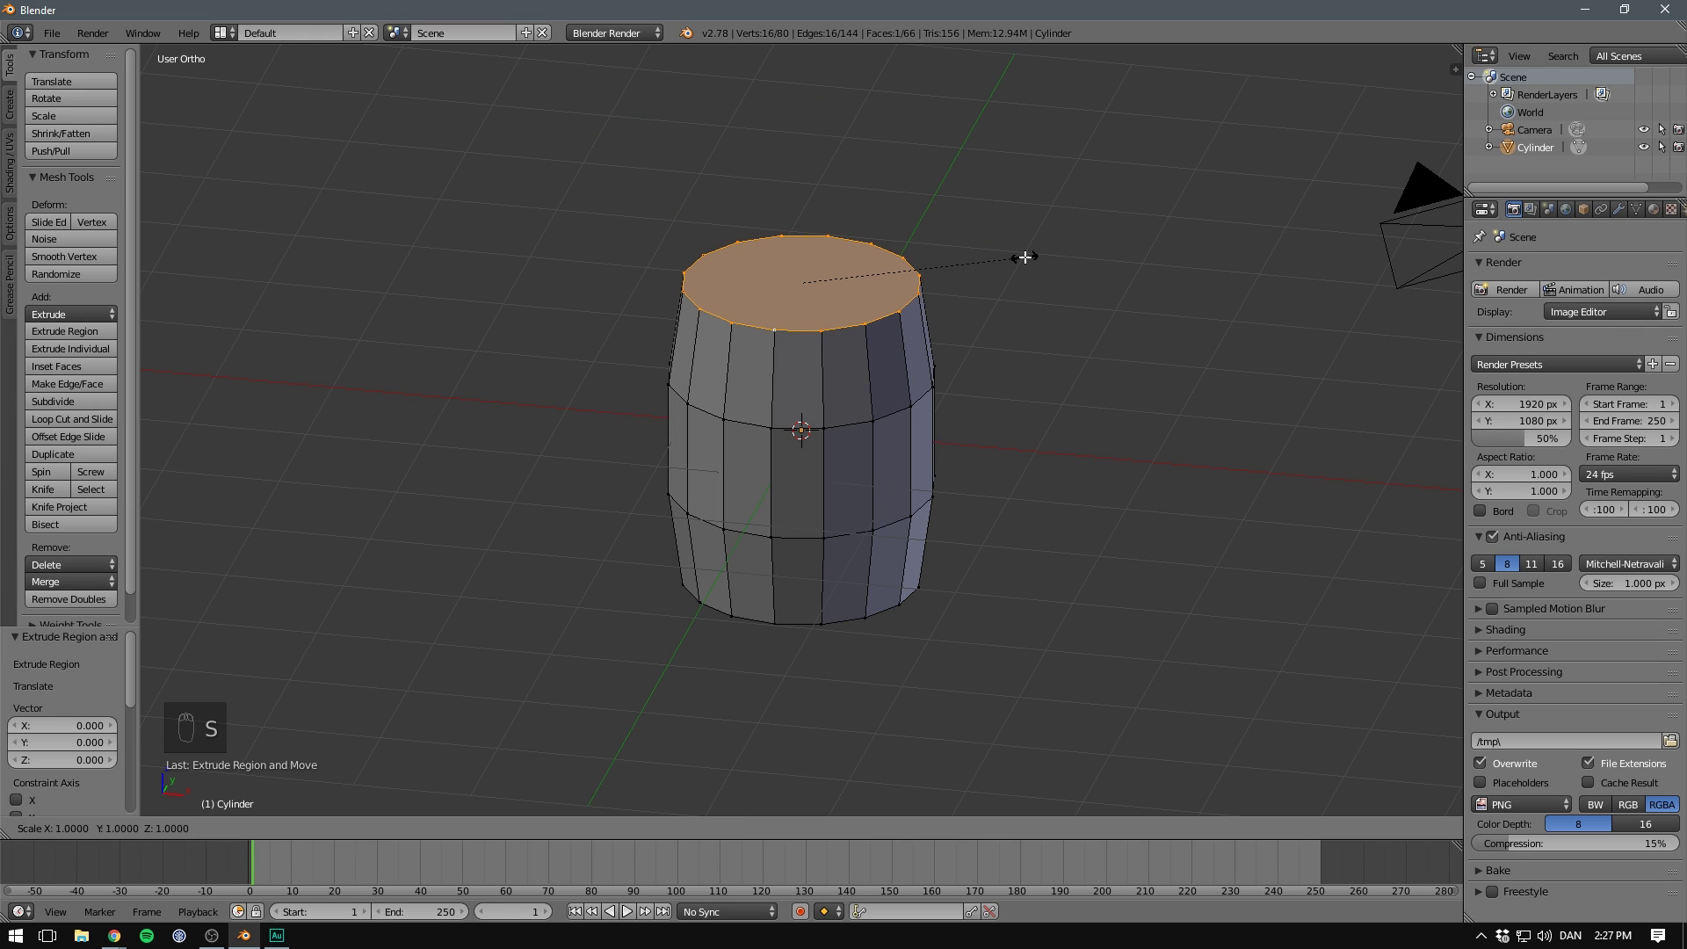
key(s)
click(994, 260)
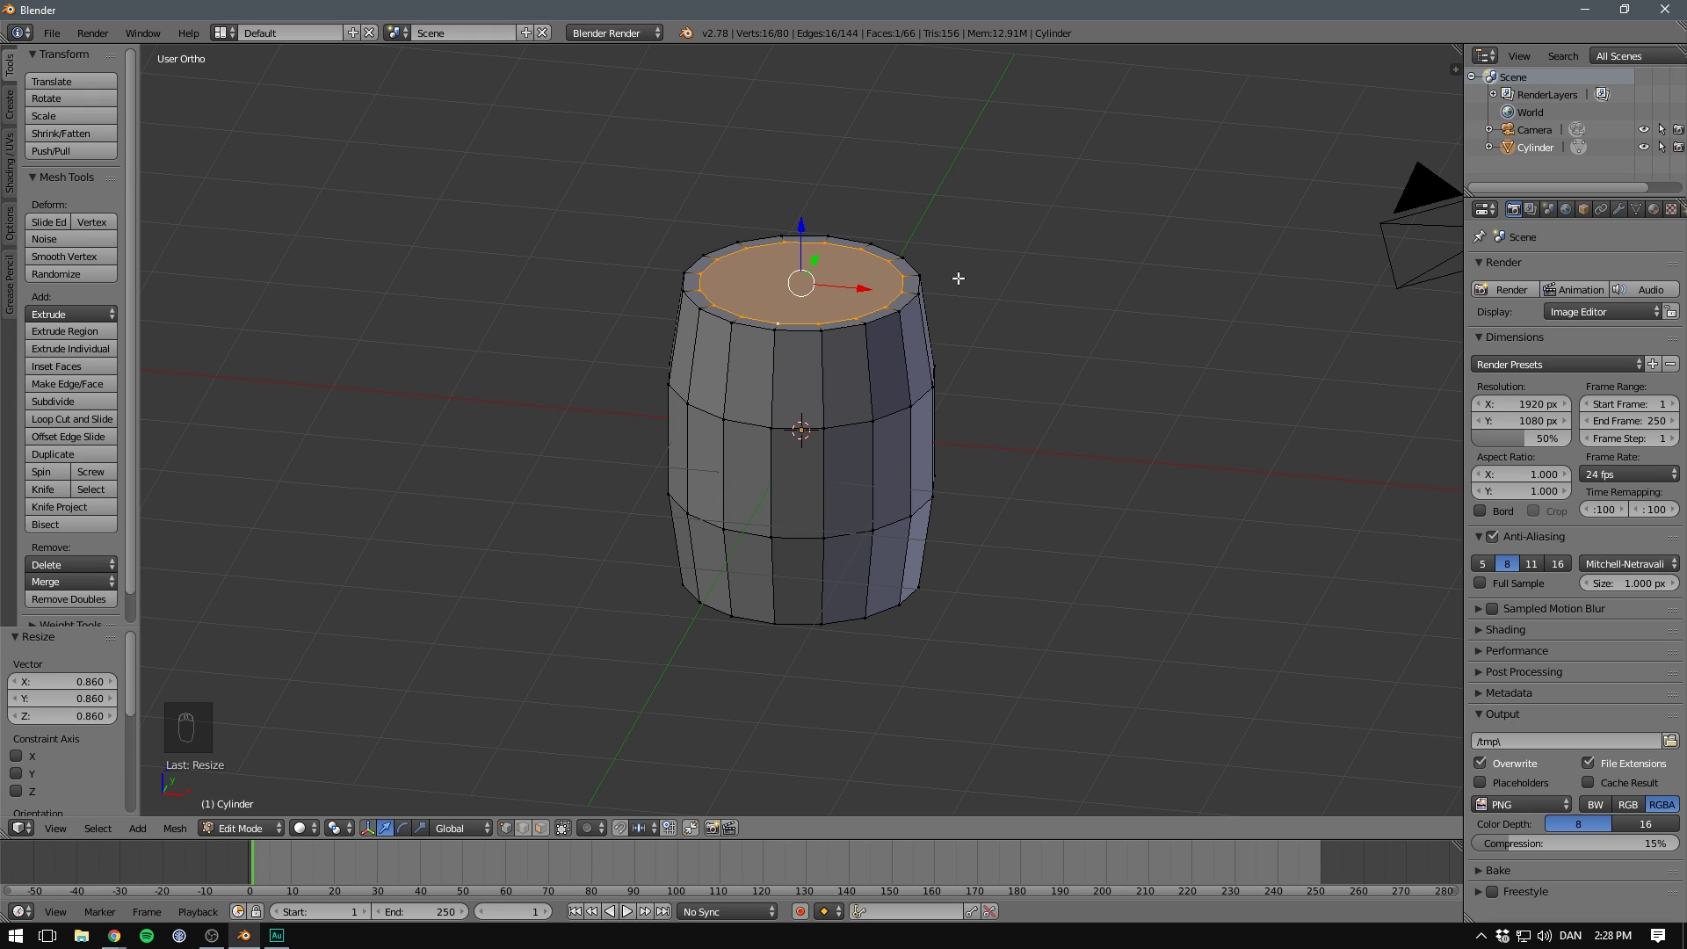
Extrude the inset face 0.072 down to recess the lid, then deselect.
key(e)
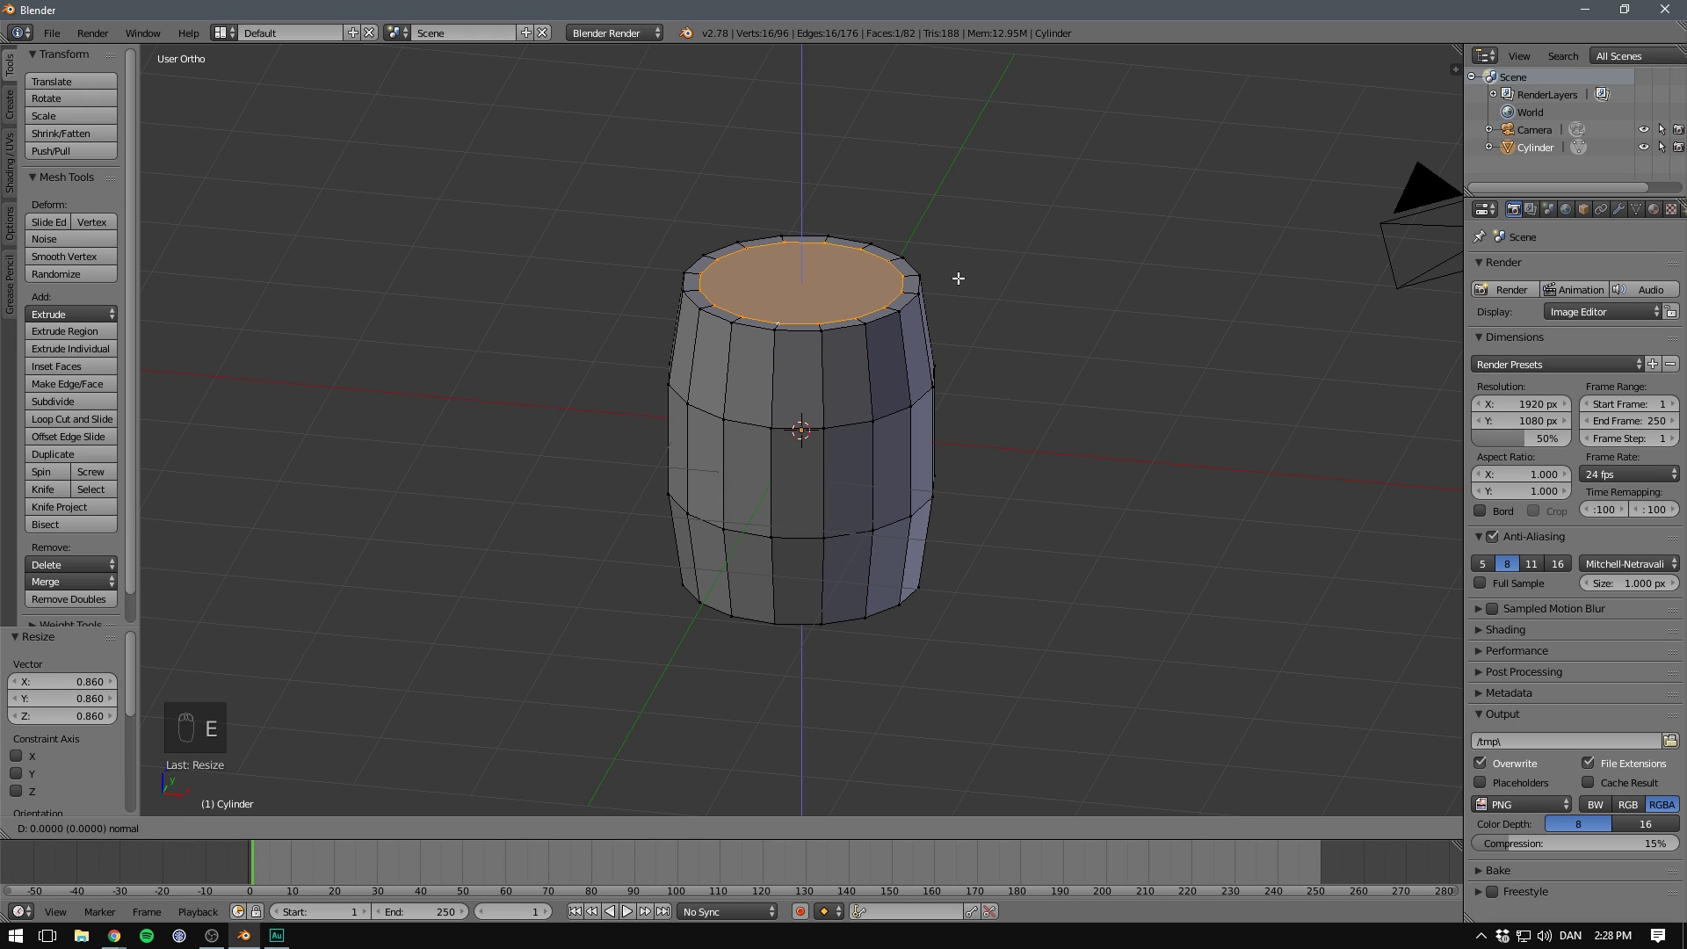
key(z)
key(z)
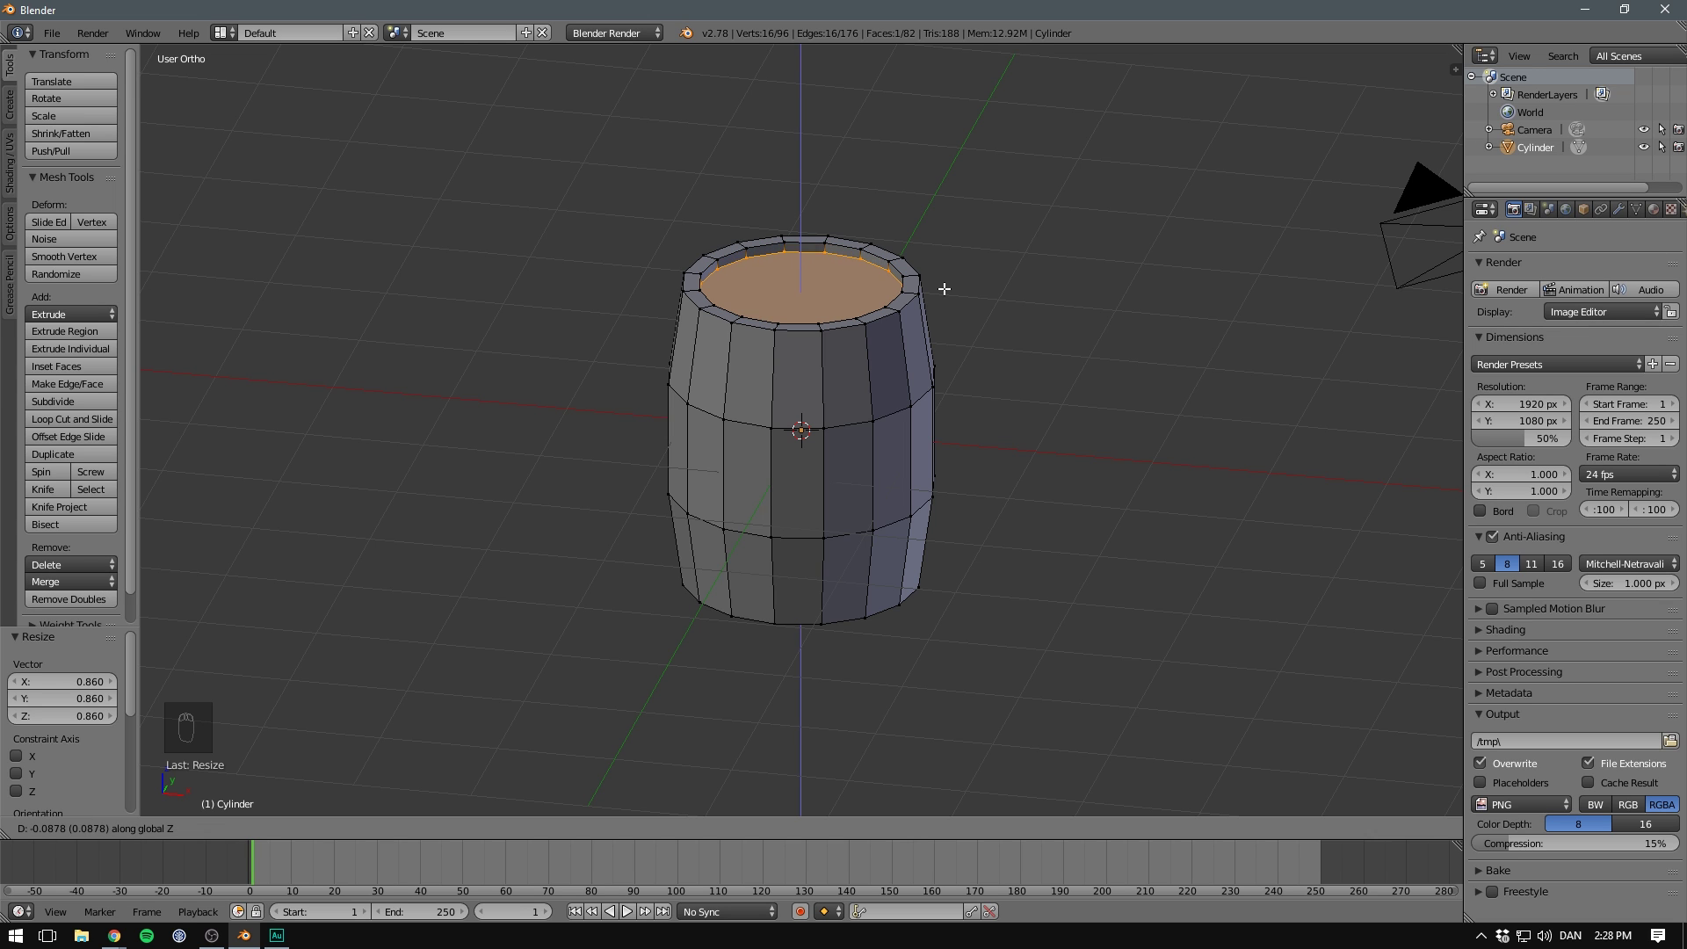
click(942, 286)
middle_drag(931, 263, 841, 435)
key(a)
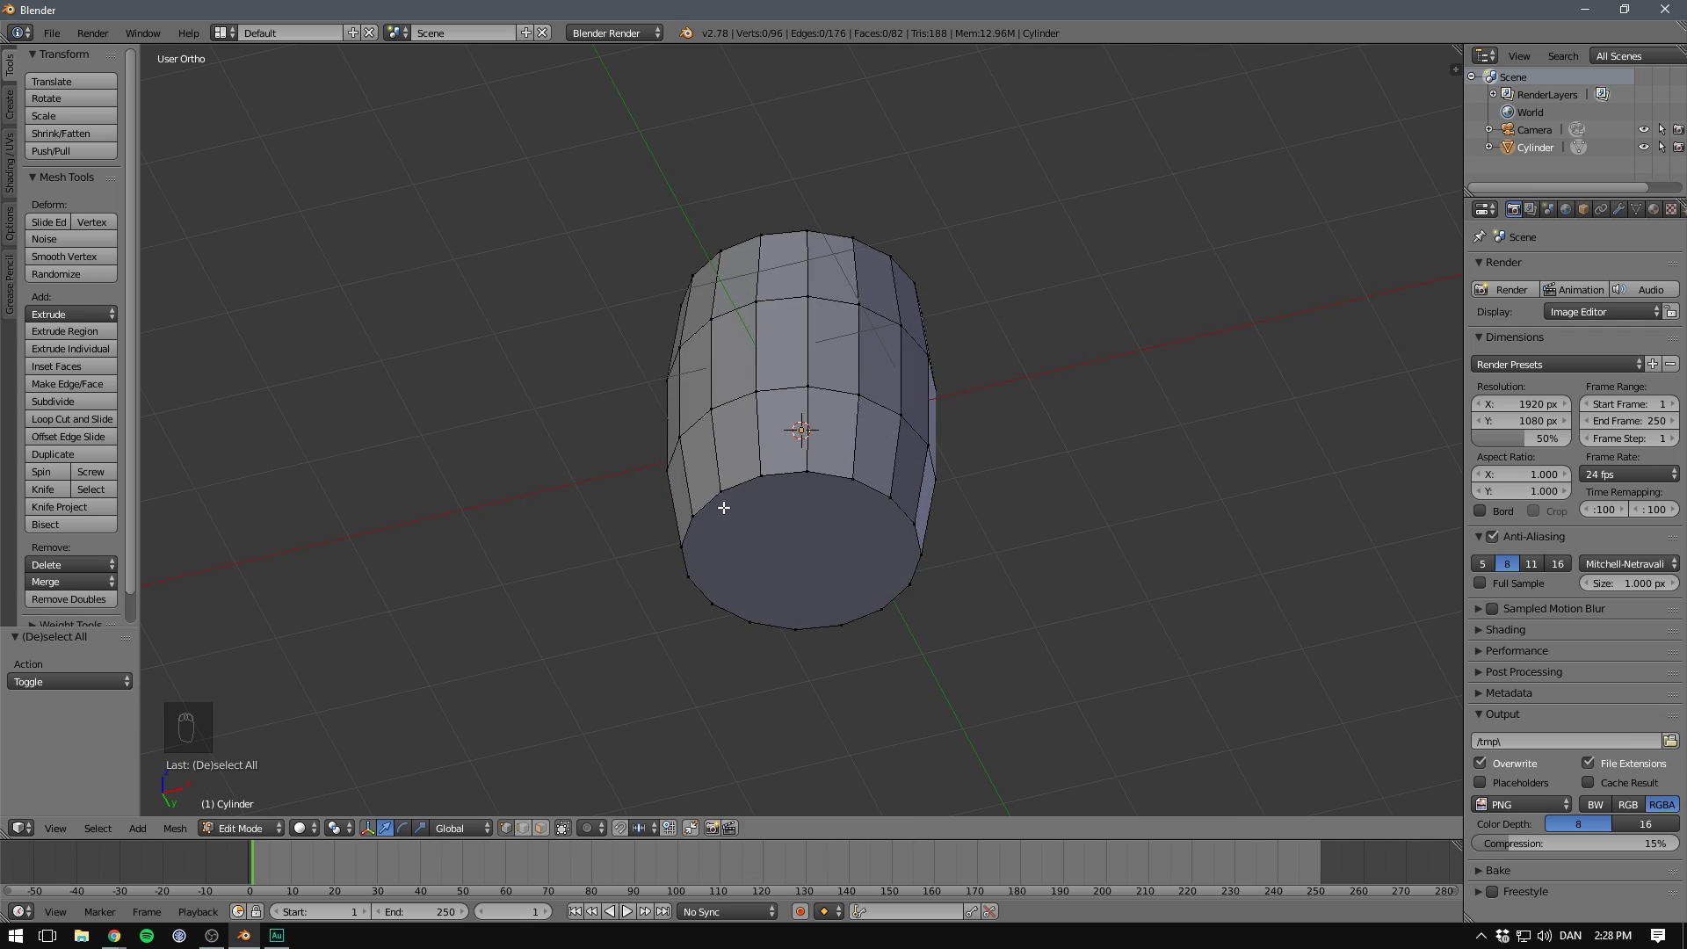
Add a centred loop cut around the barrel's middle in front wireframe view.
middle_drag(955, 348, 971, 466)
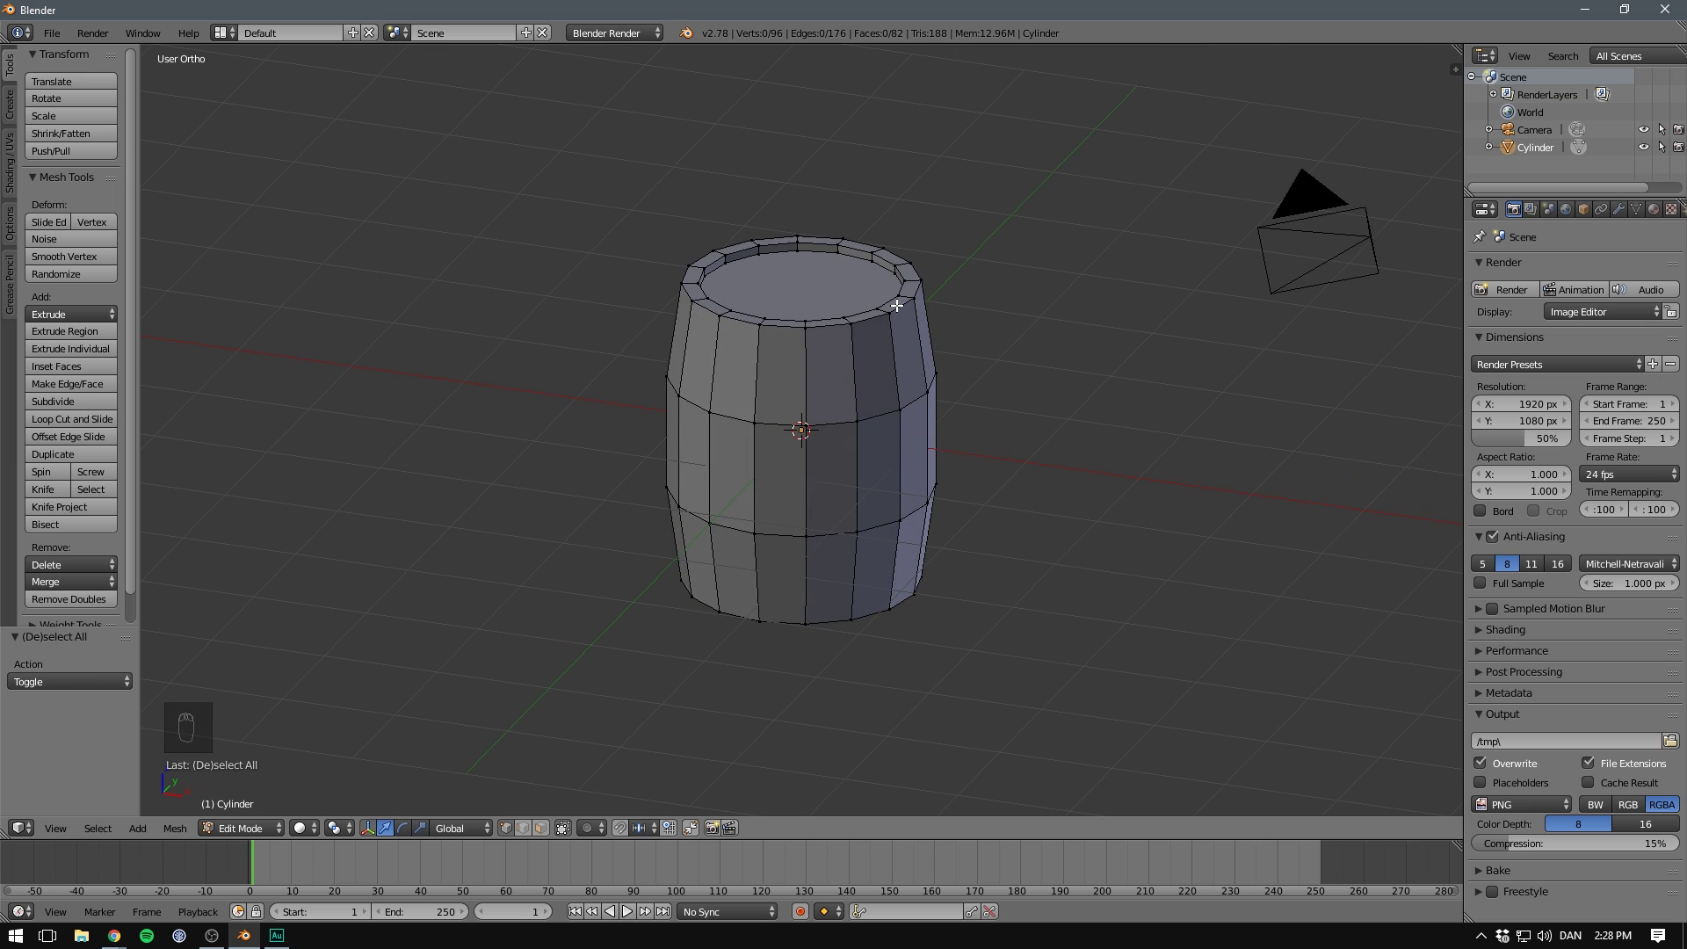
middle_drag(896, 307, 1002, 307)
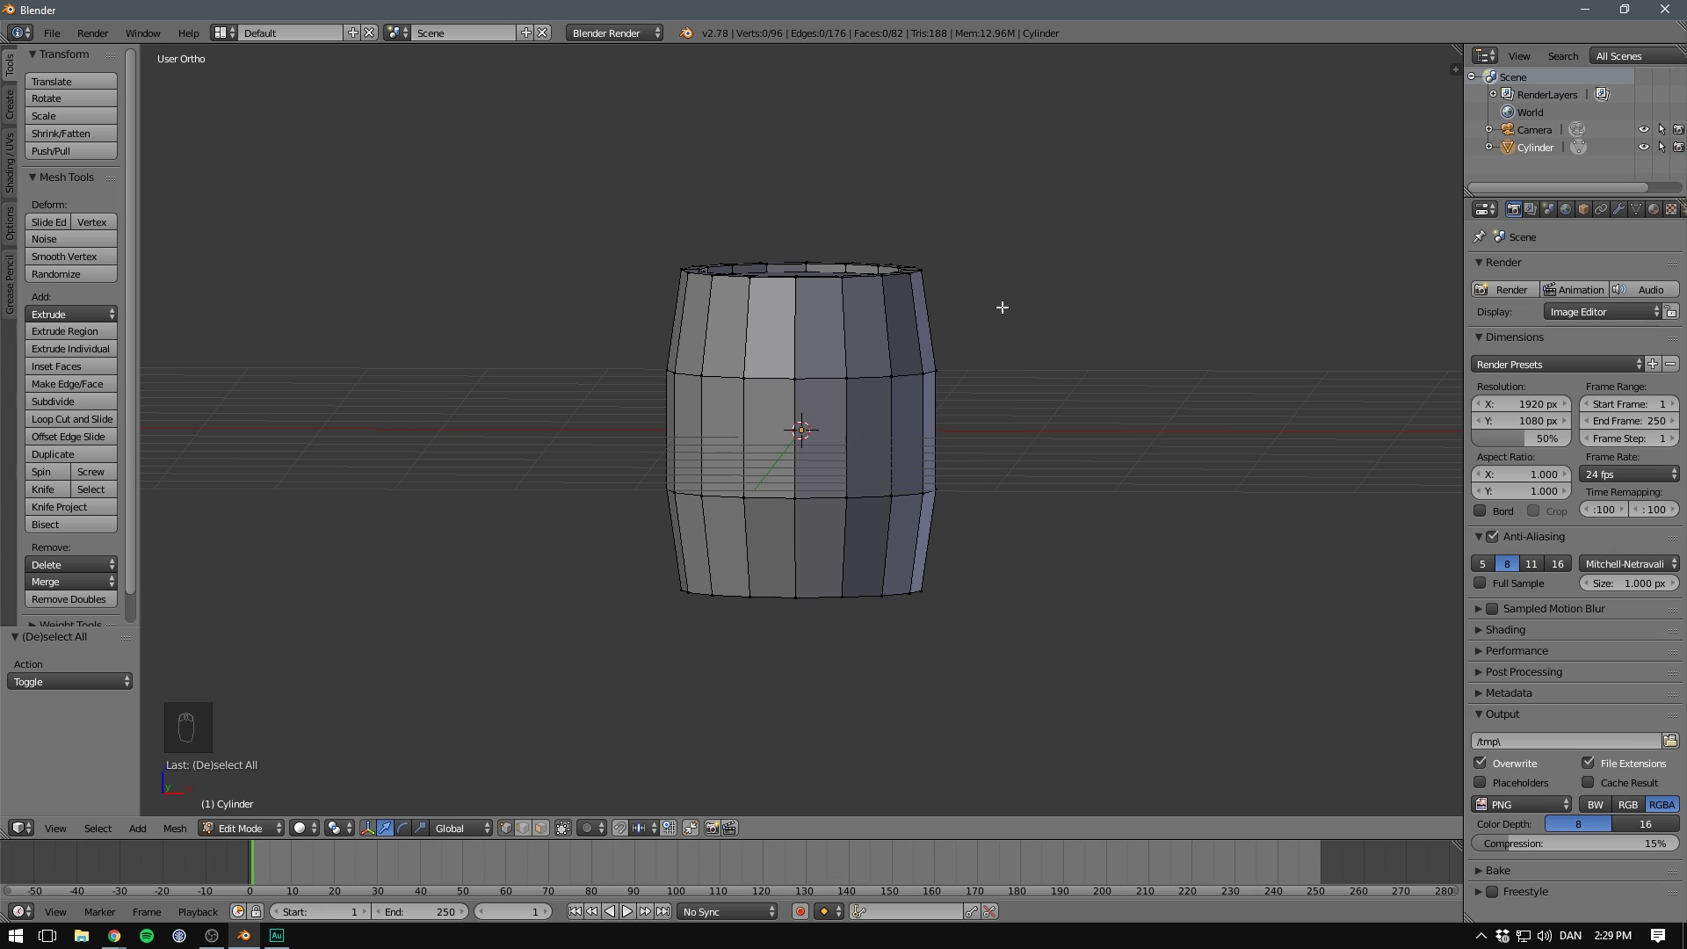
key(KP_1)
key(z)
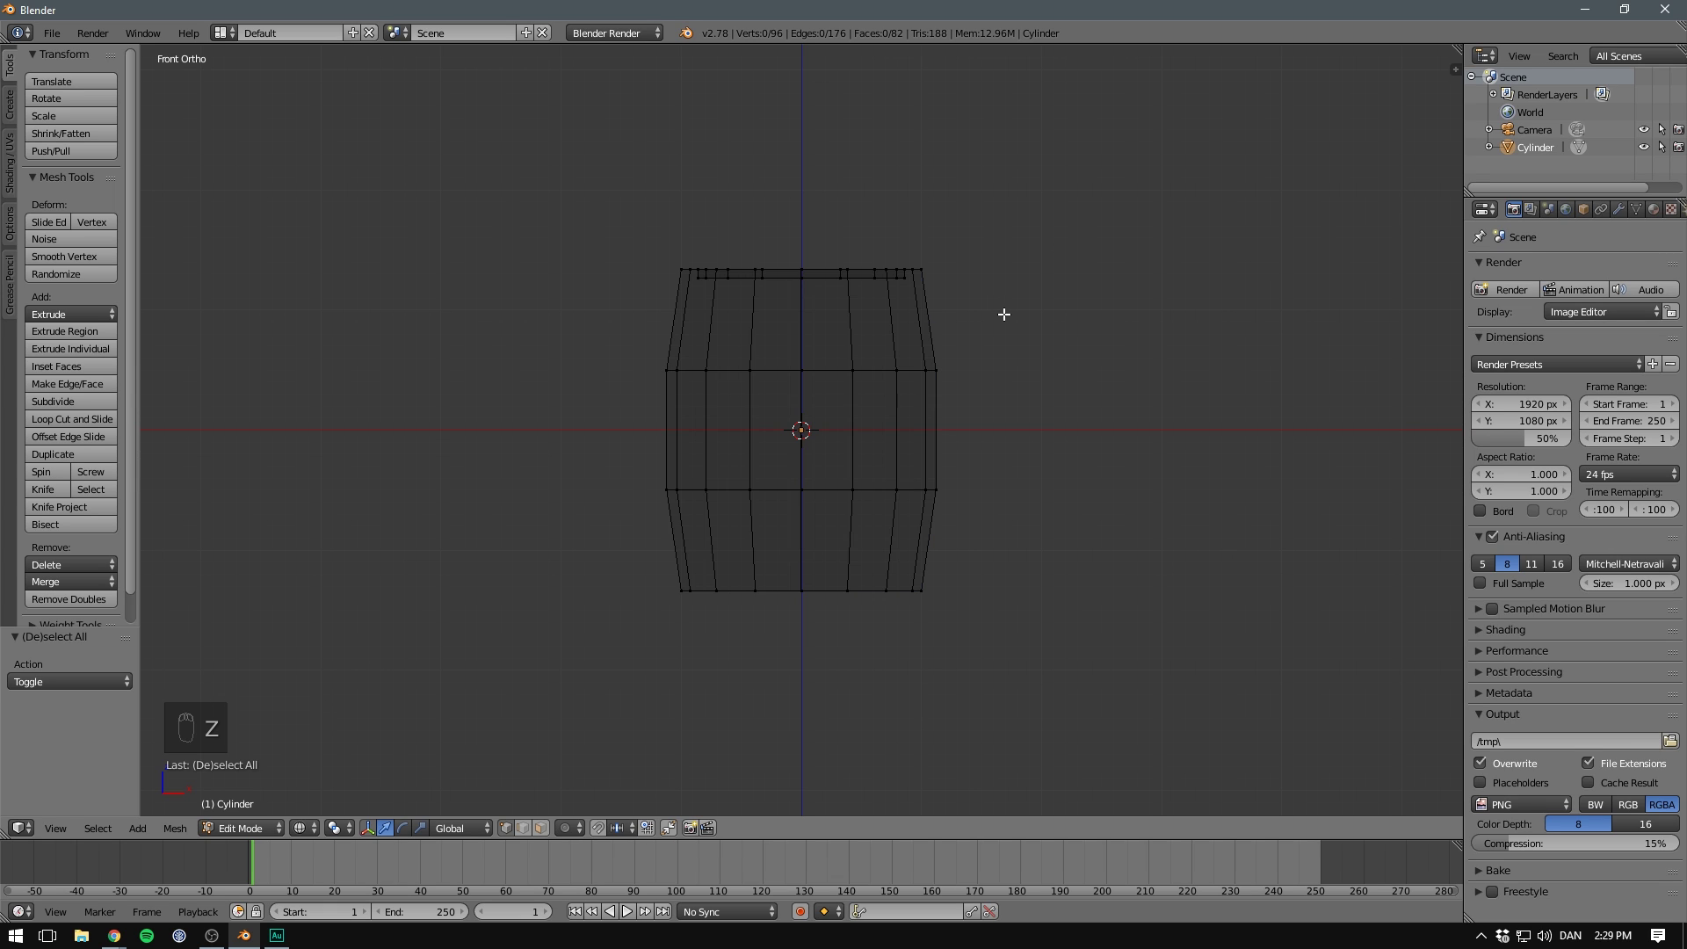
key(ctrl+r)
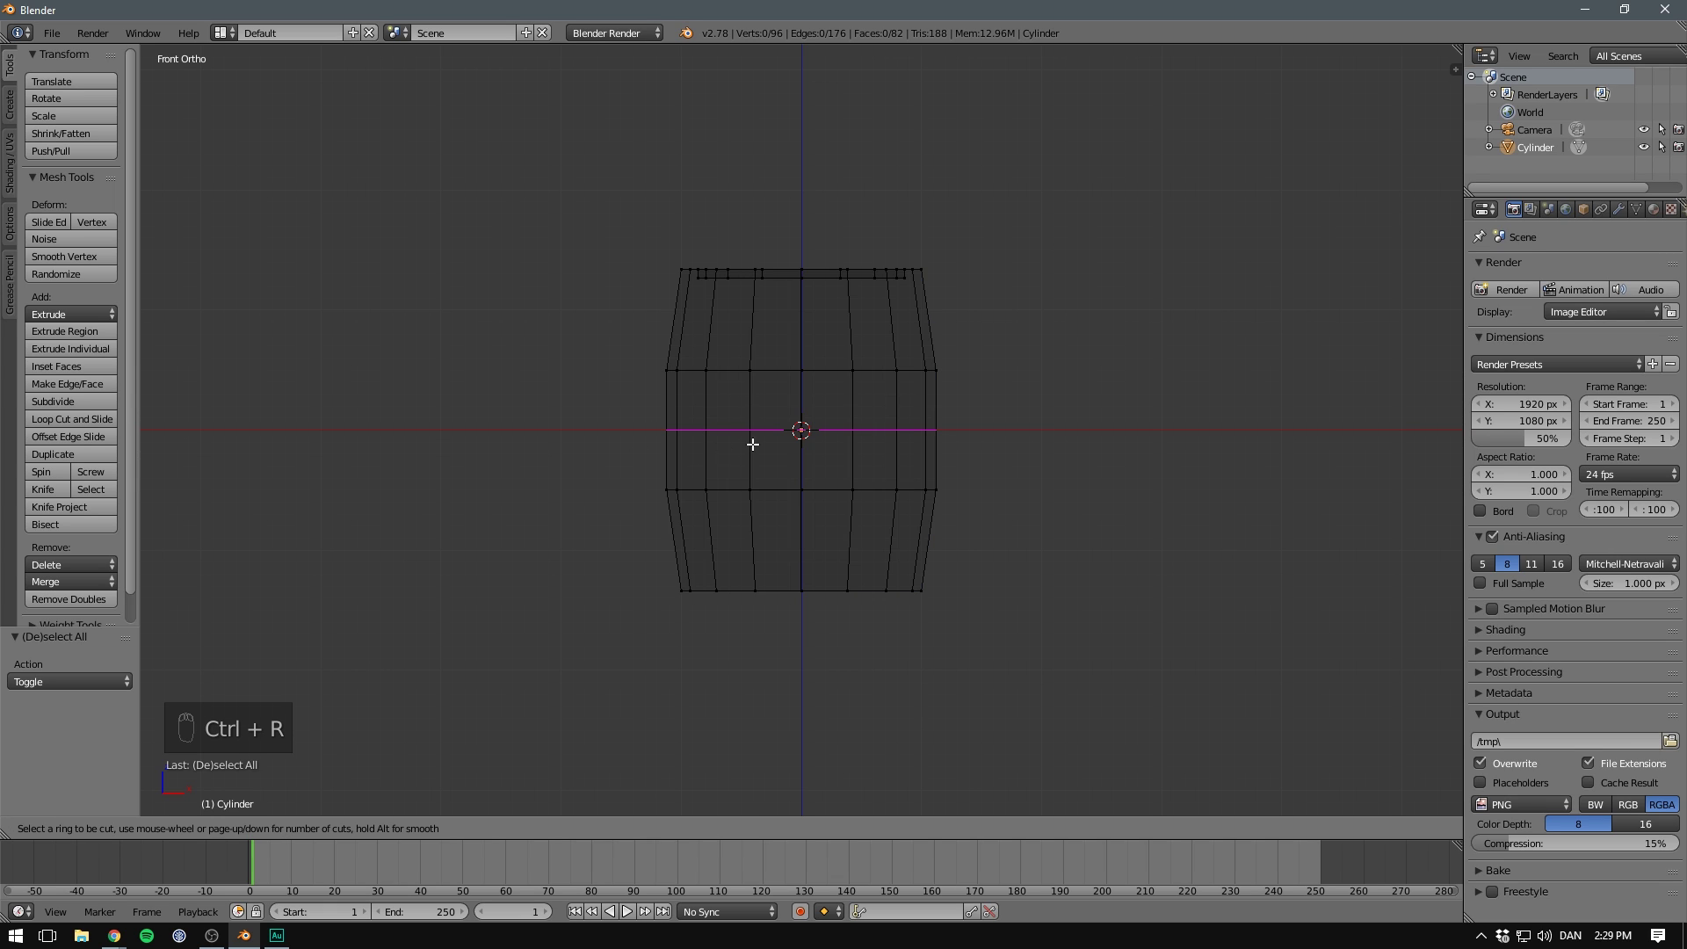
click(789, 405)
right_click(782, 397)
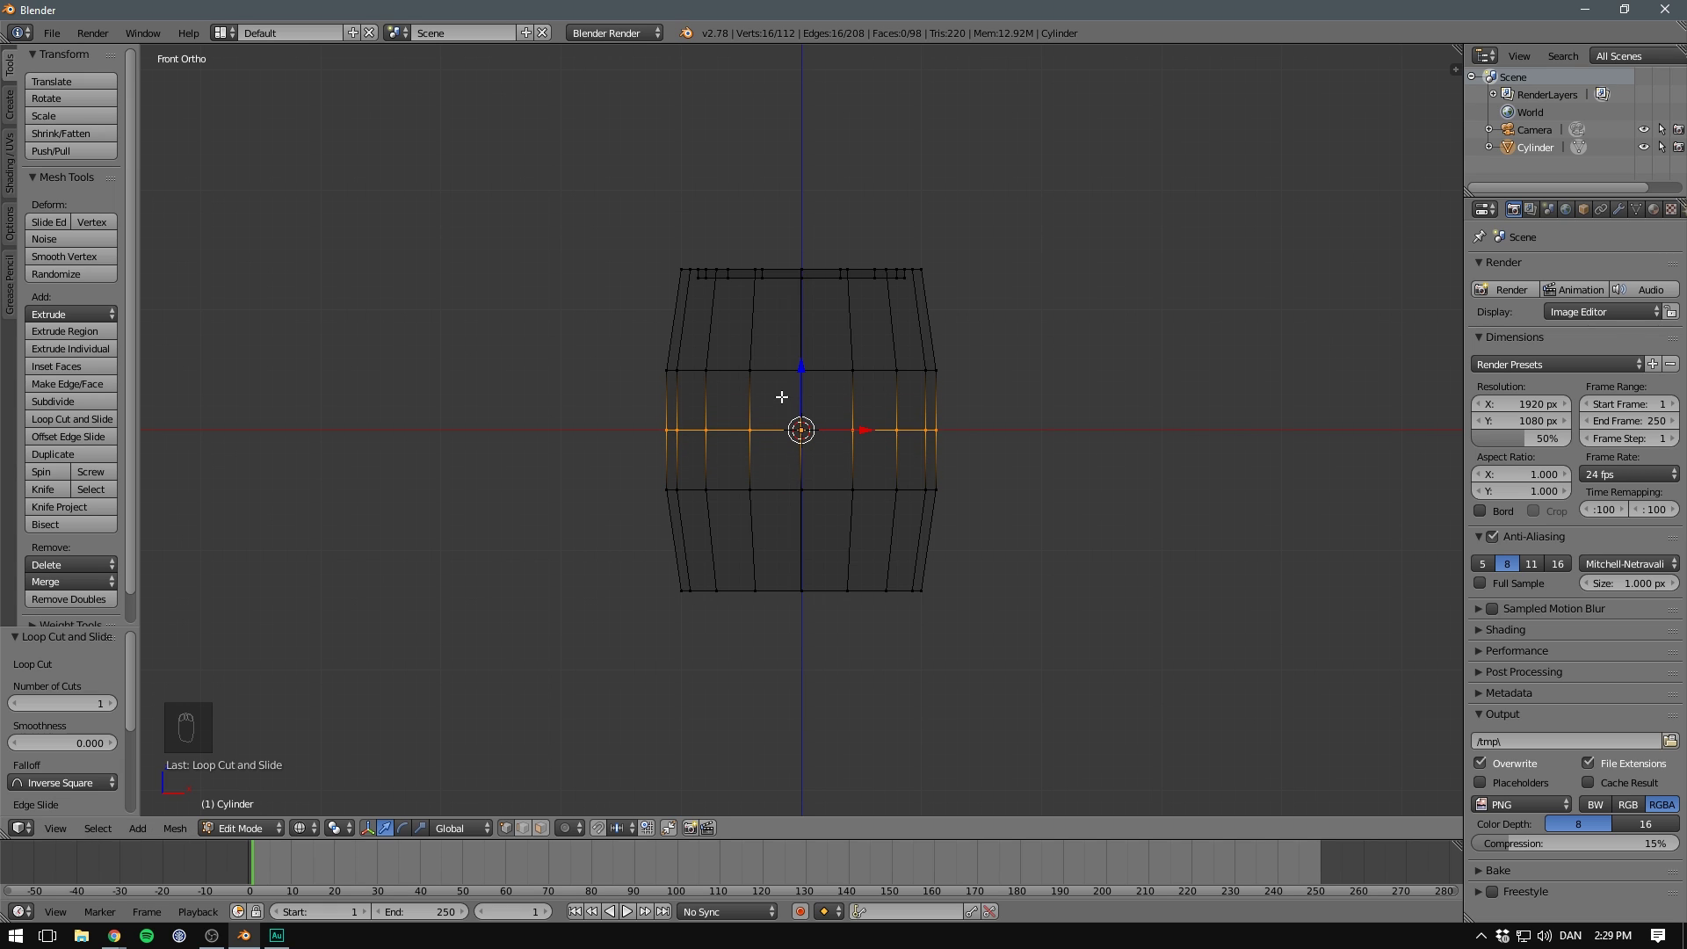
Box-select the barrel's lower half and delete its vertices.
key(a)
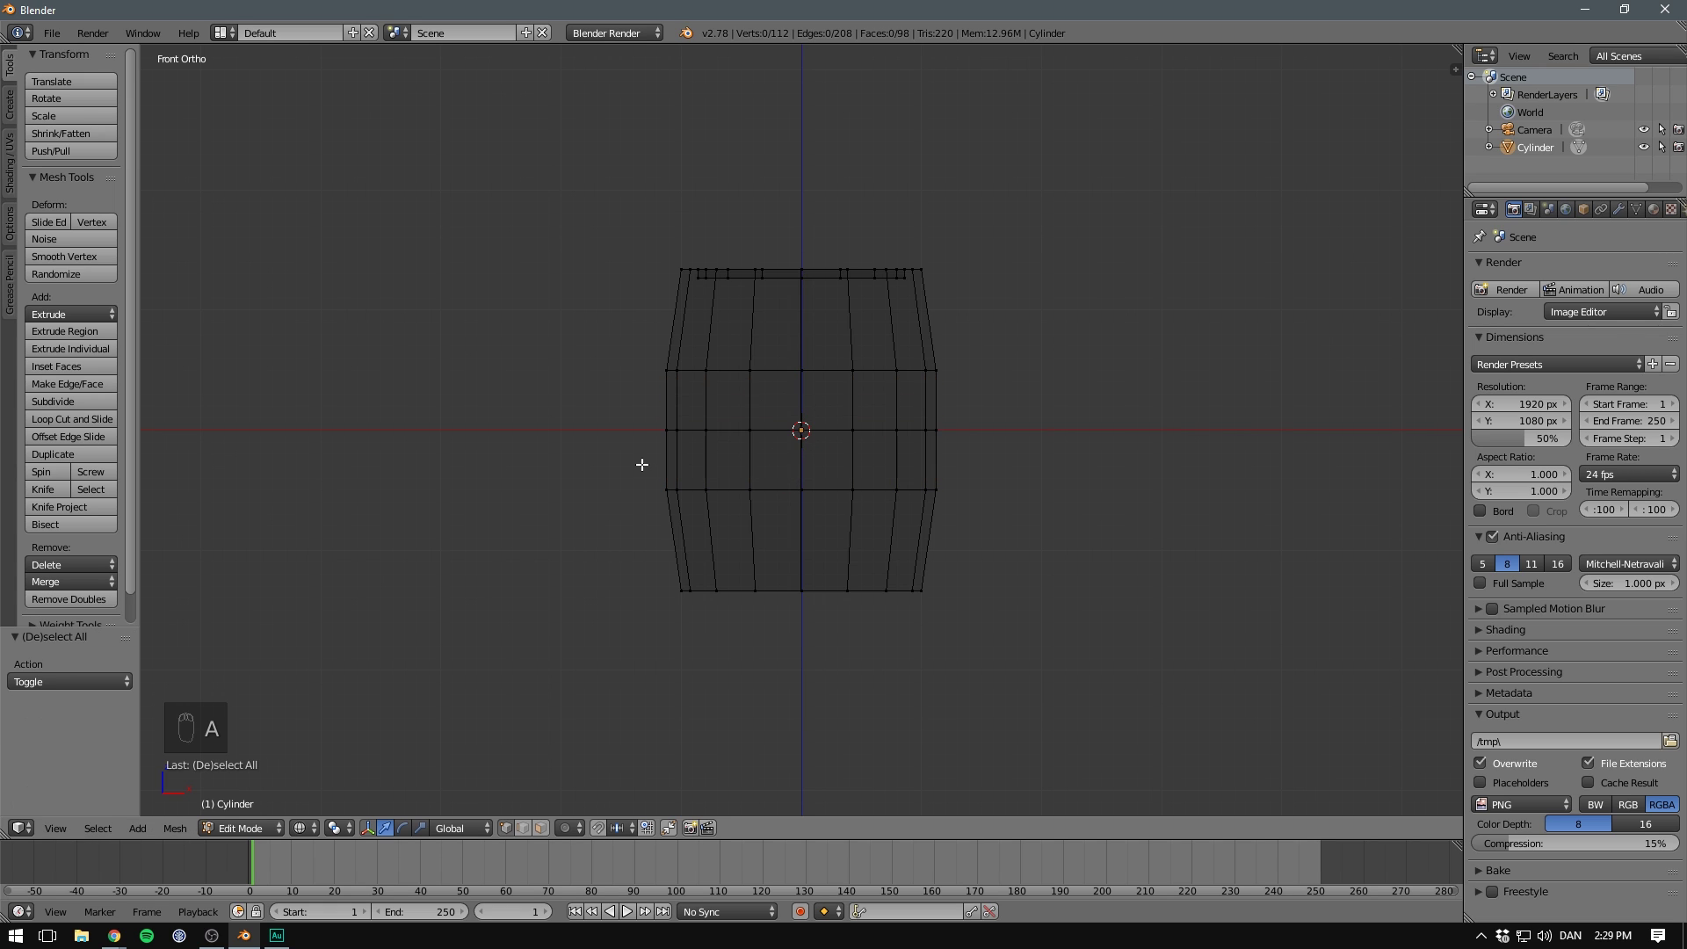
key(b)
drag(616, 457, 1002, 642)
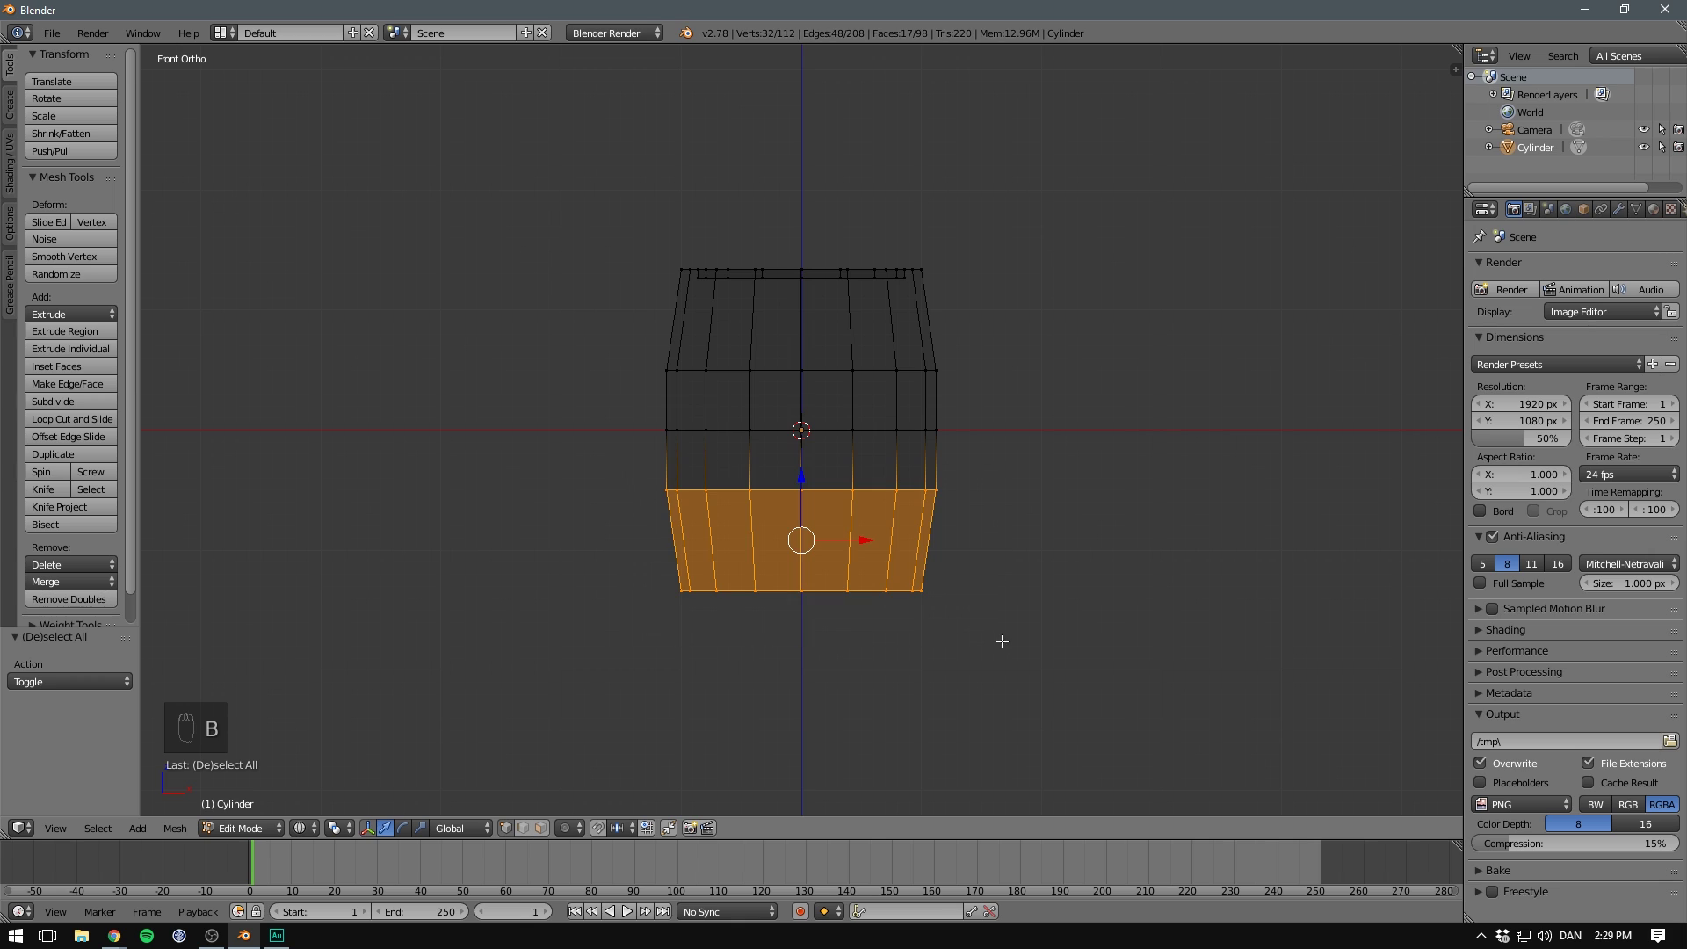
key(x)
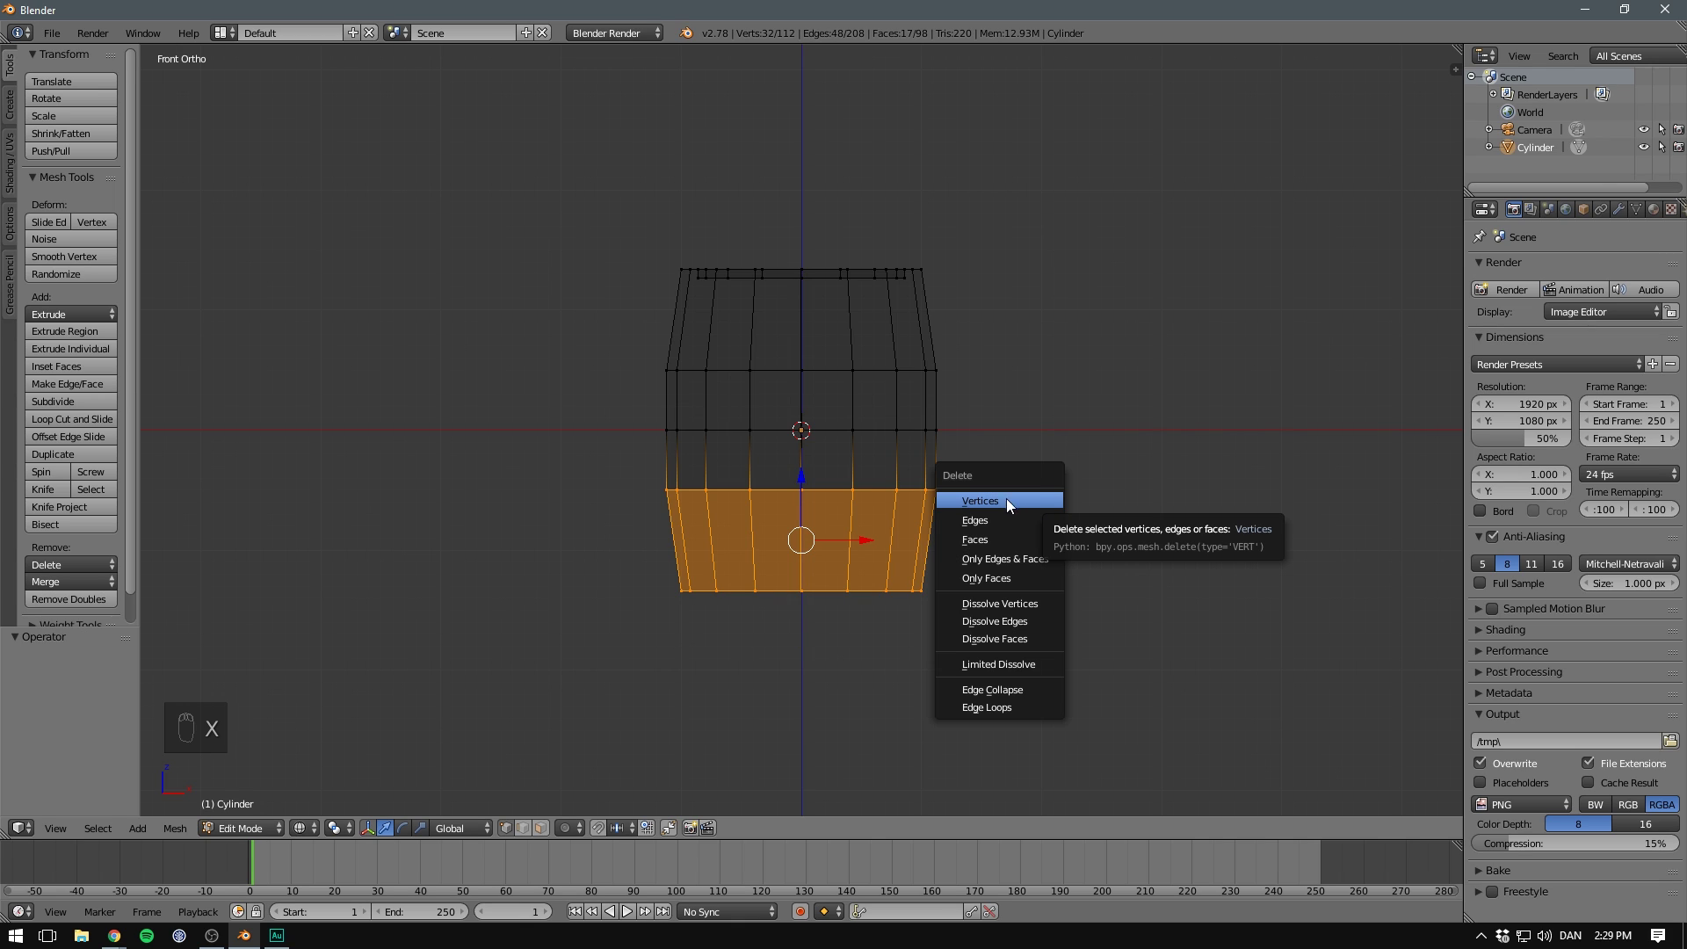
click(1016, 502)
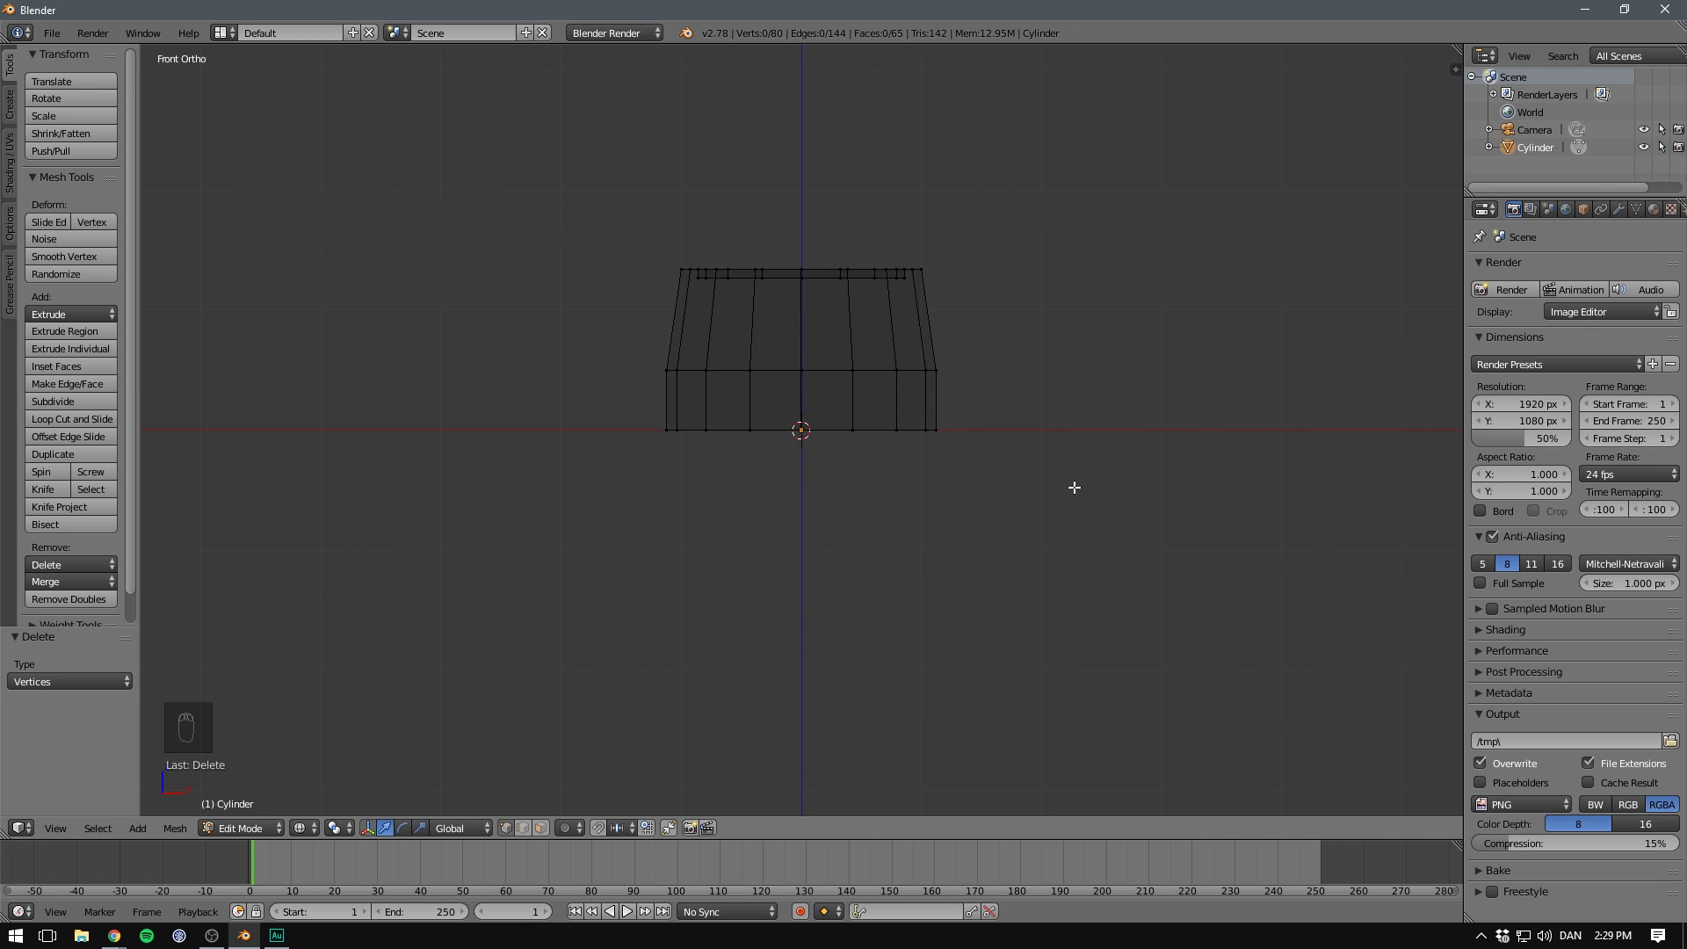
Add a Mirror modifier that mirrors along Z instead of X.
key(Tab)
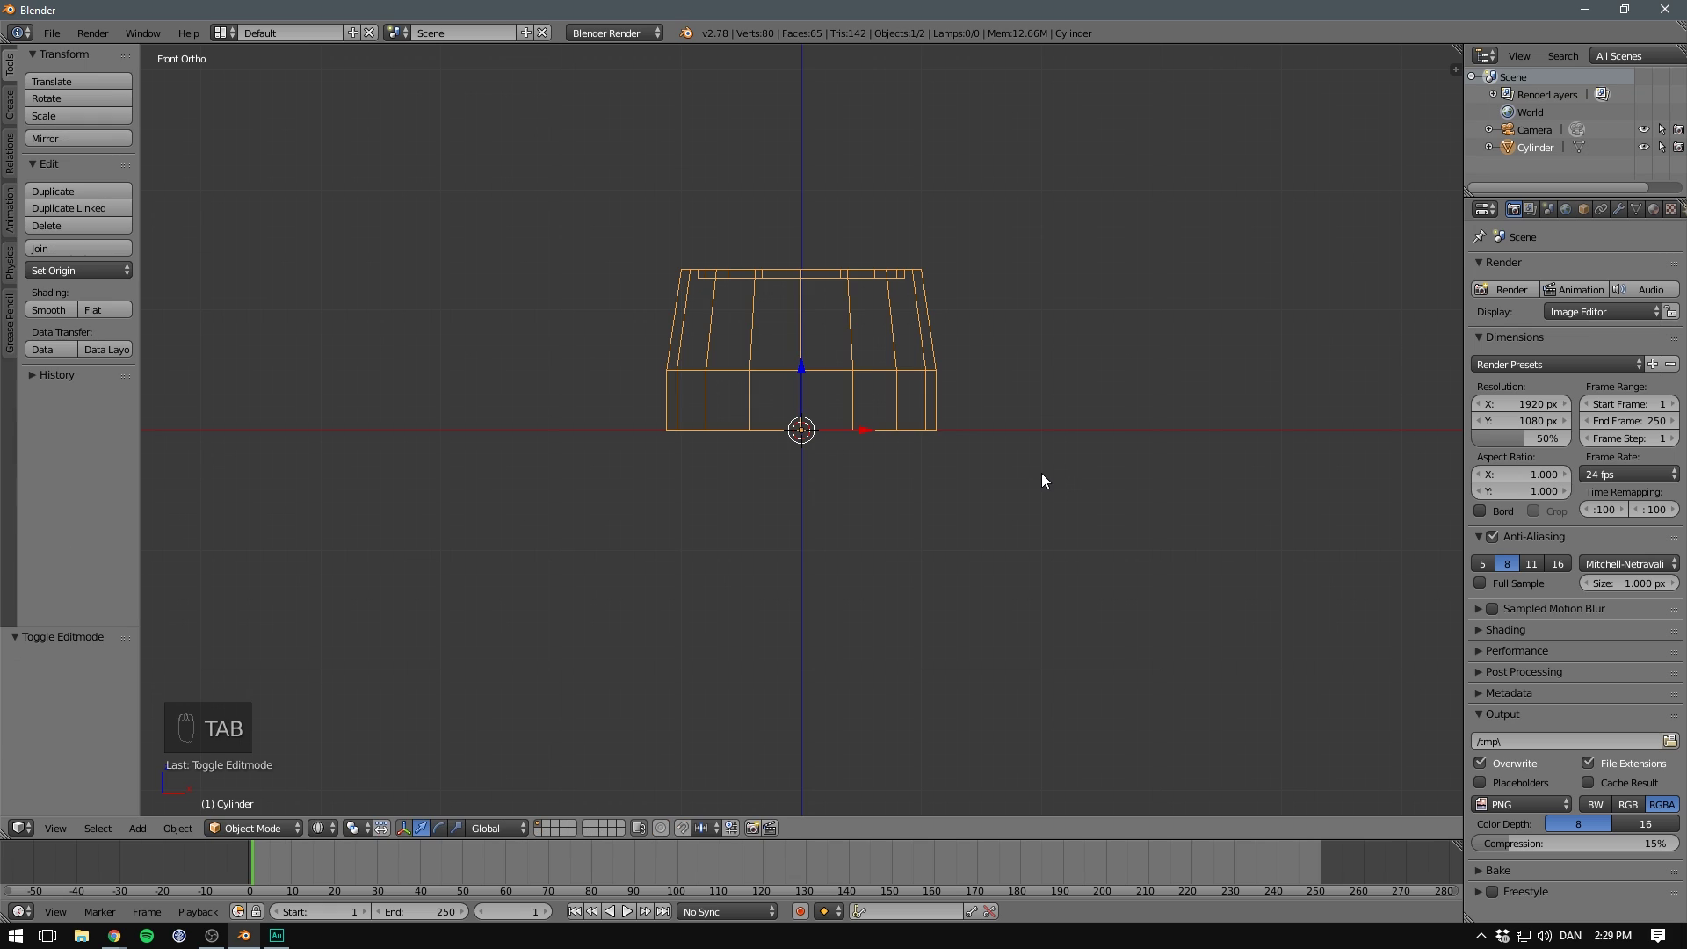
click(1620, 210)
click(1520, 269)
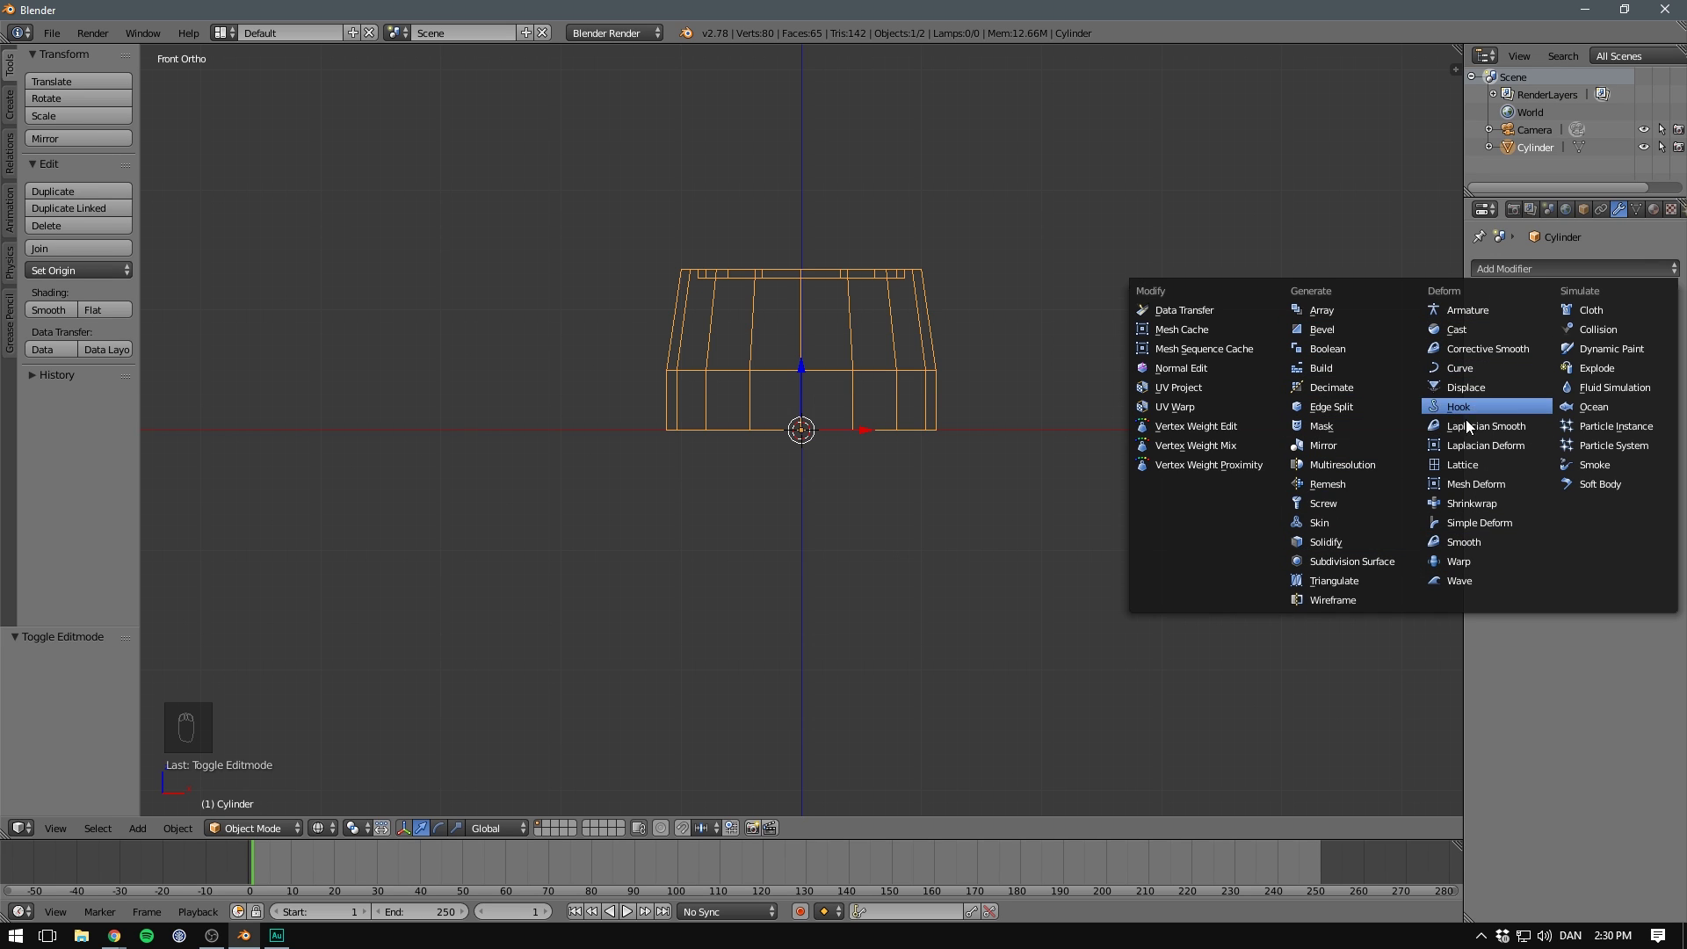
click(1321, 450)
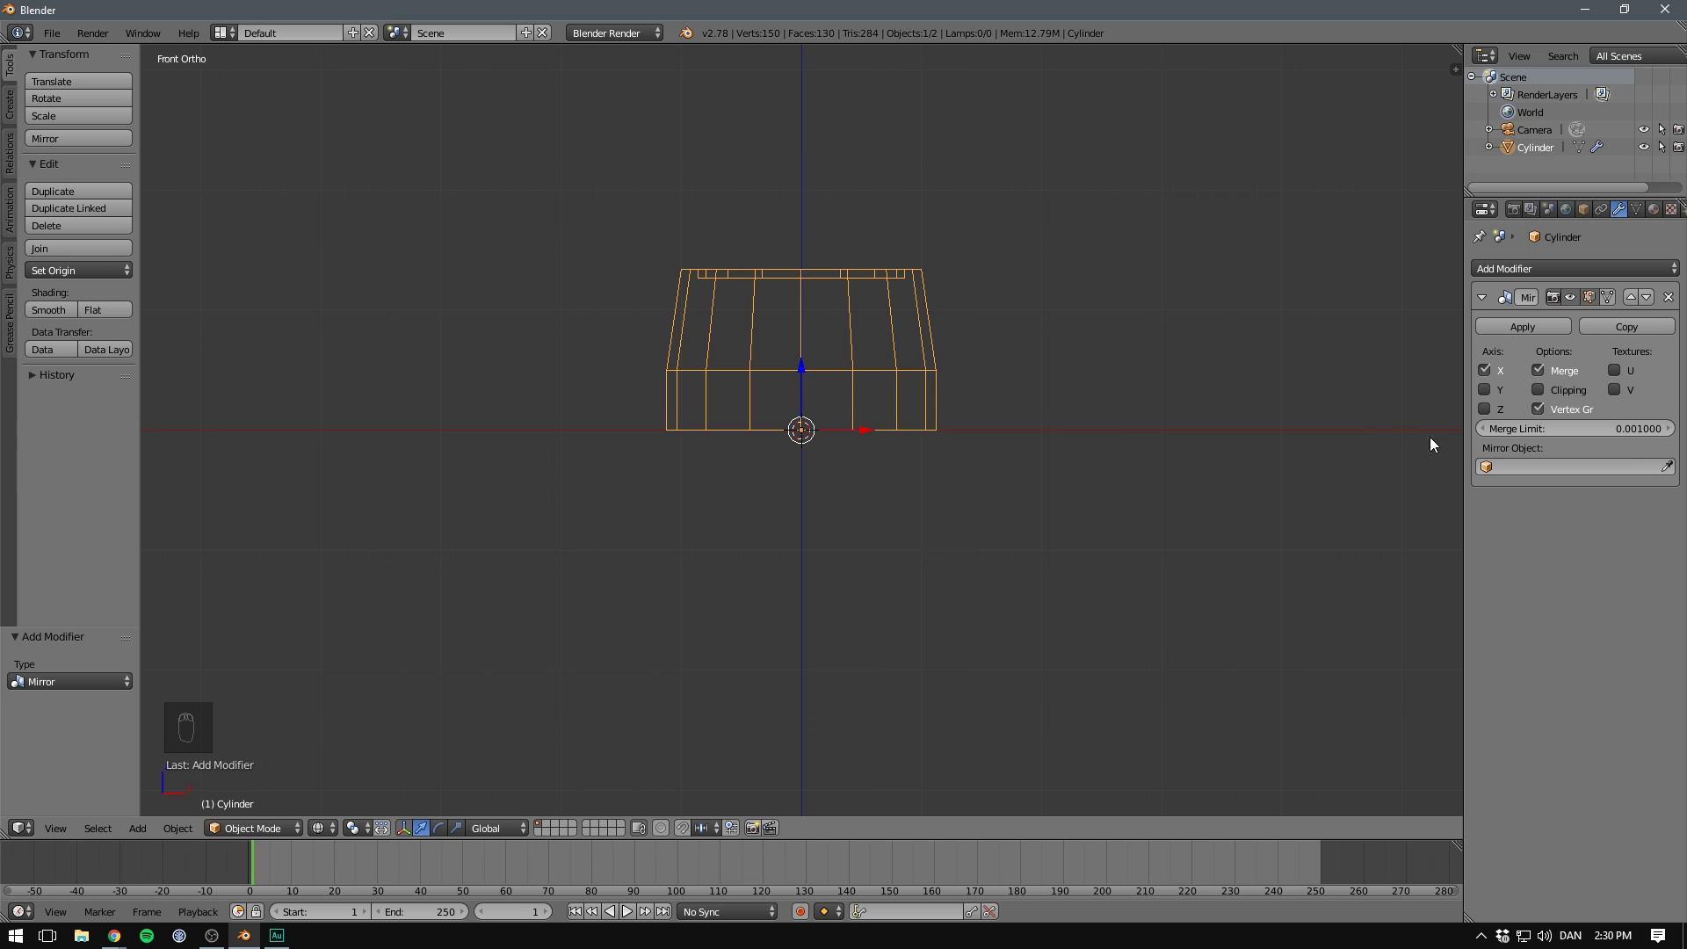
click(1485, 370)
click(1485, 409)
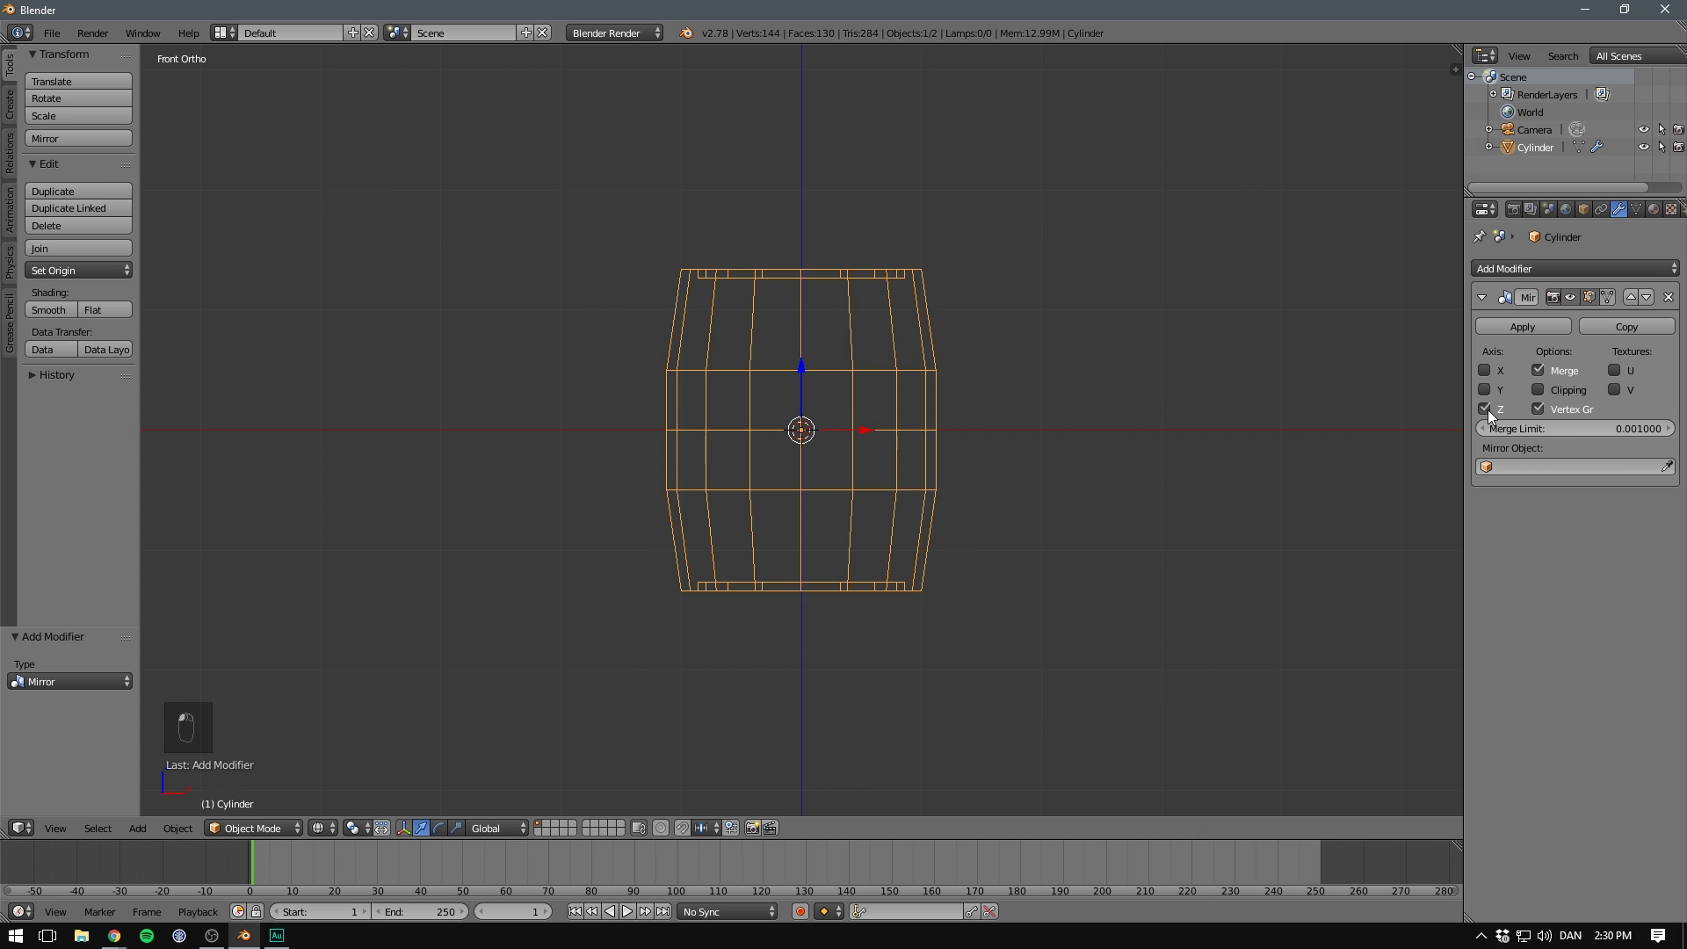
Apply the Mirror modifier in Object Mode and return to solid shading.
key(Tab)
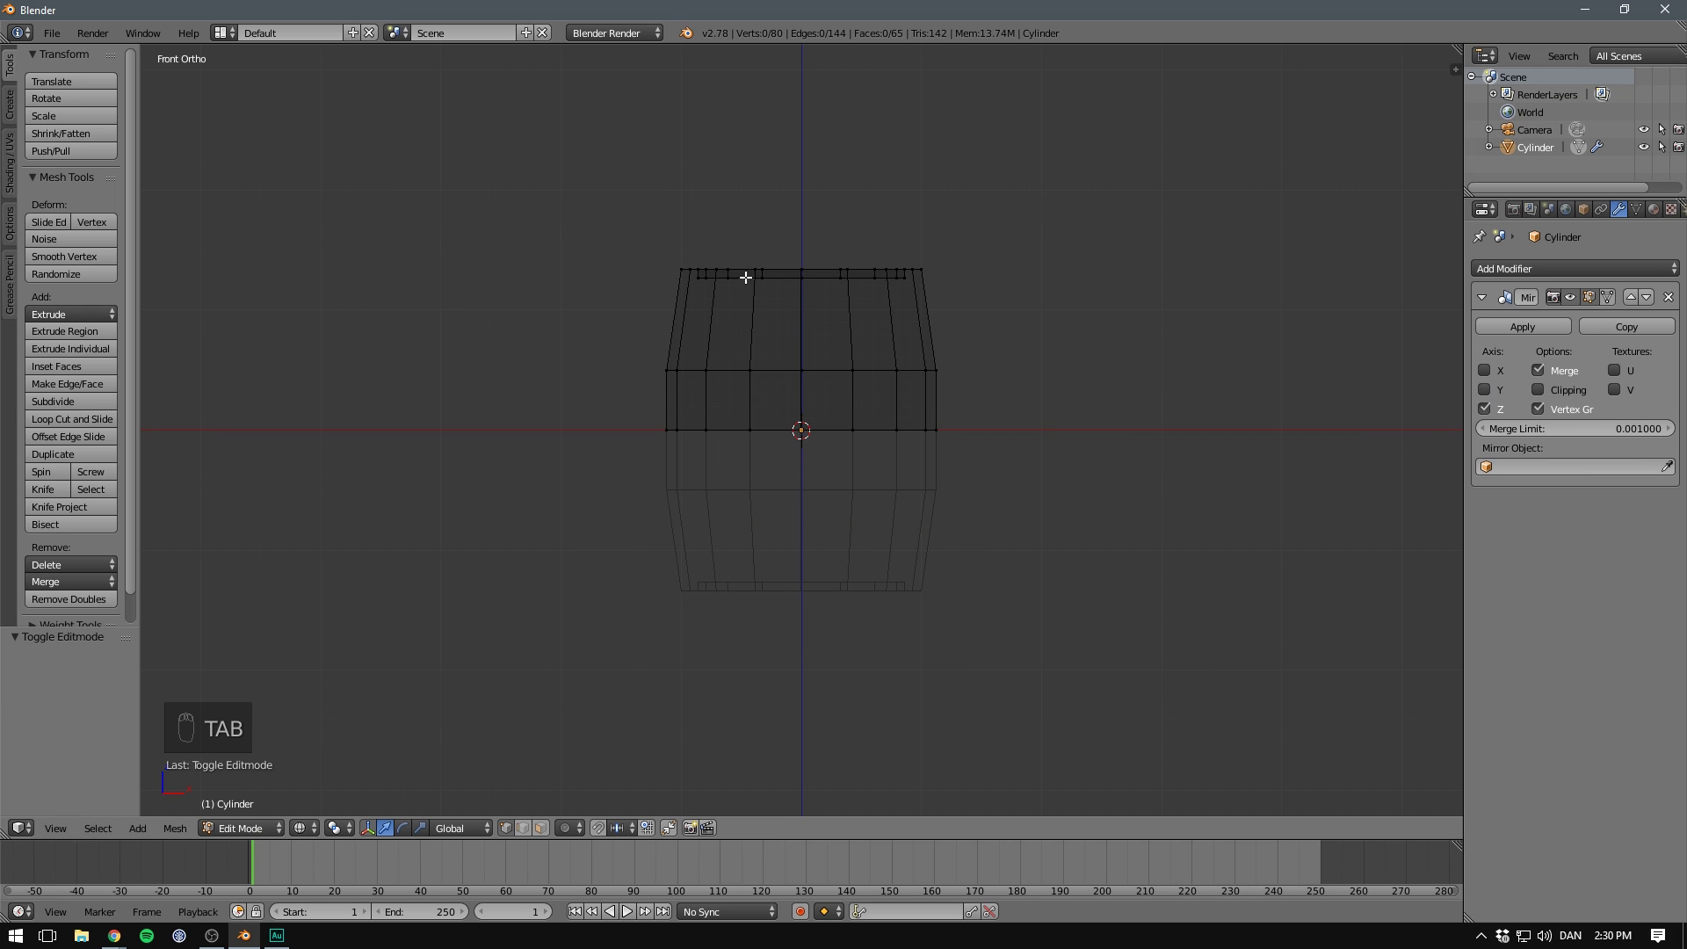
key(b)
key(b)
drag(647, 252, 927, 304)
key(g)
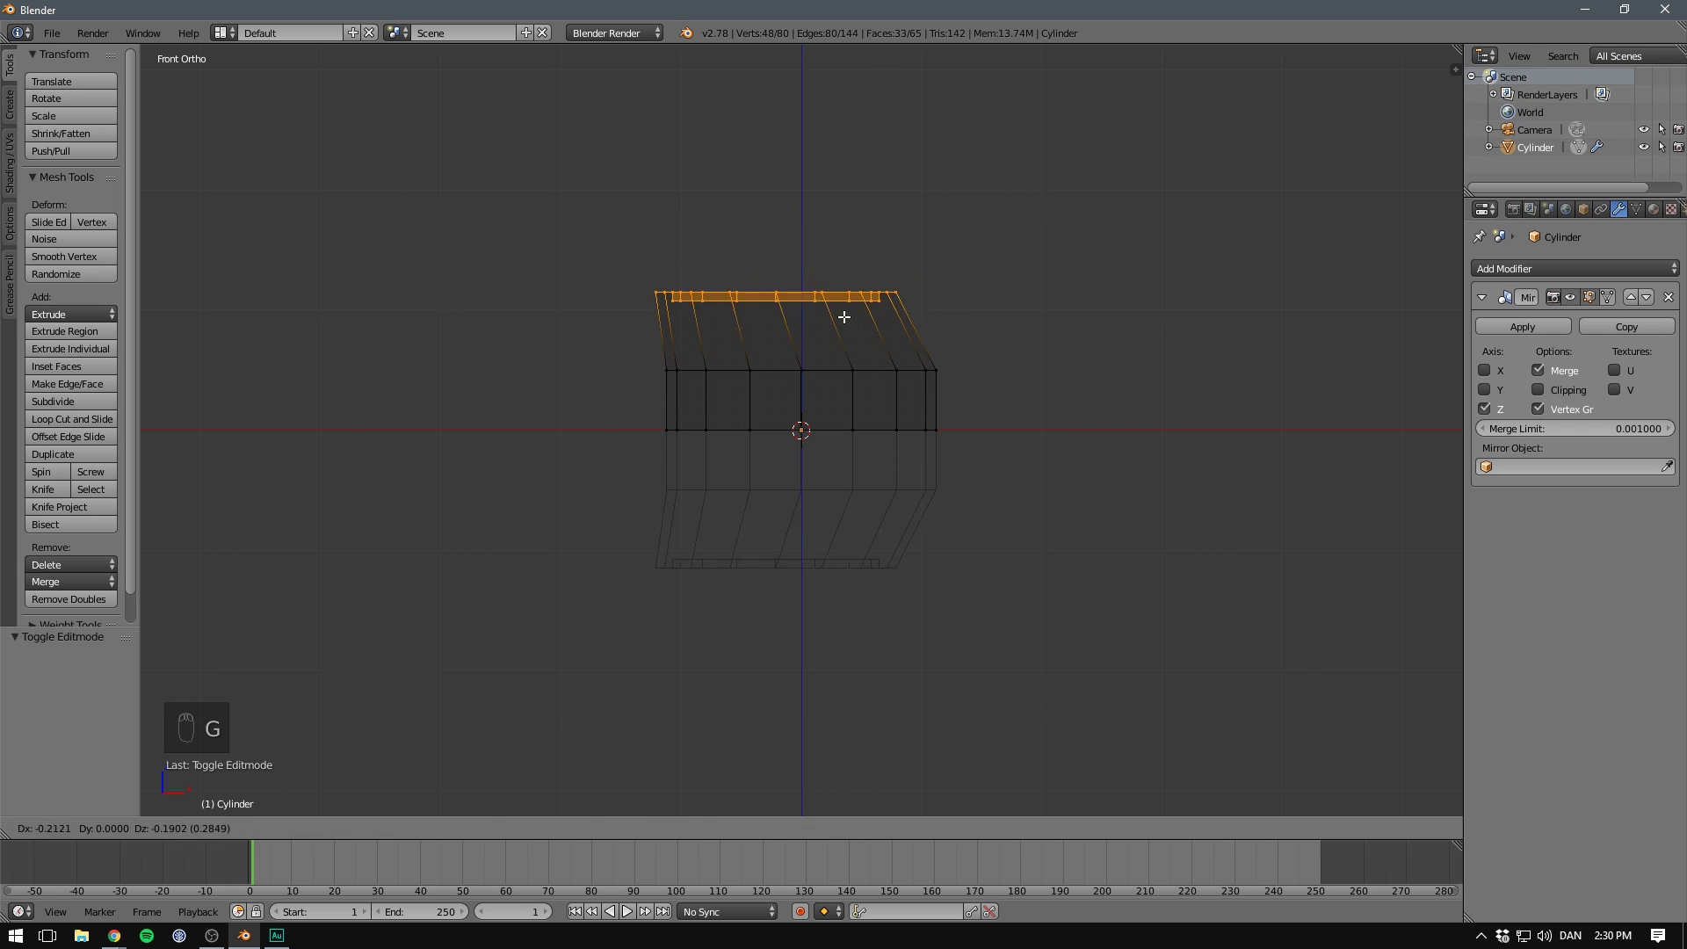
right_click(933, 248)
key(a)
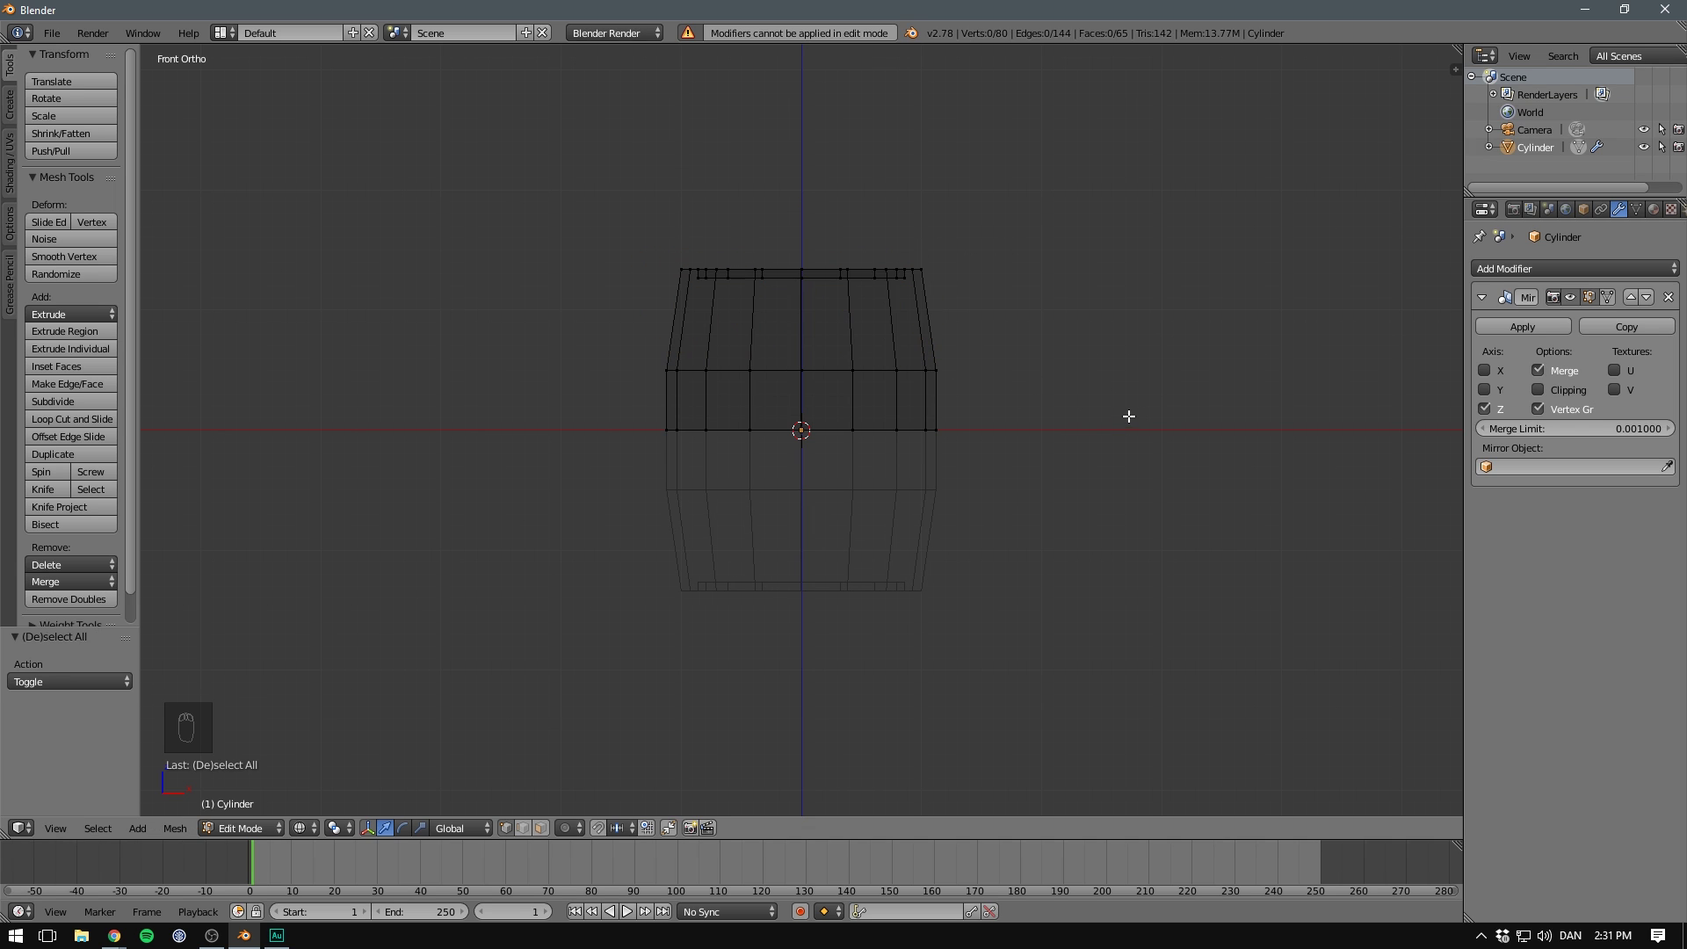
key(Tab)
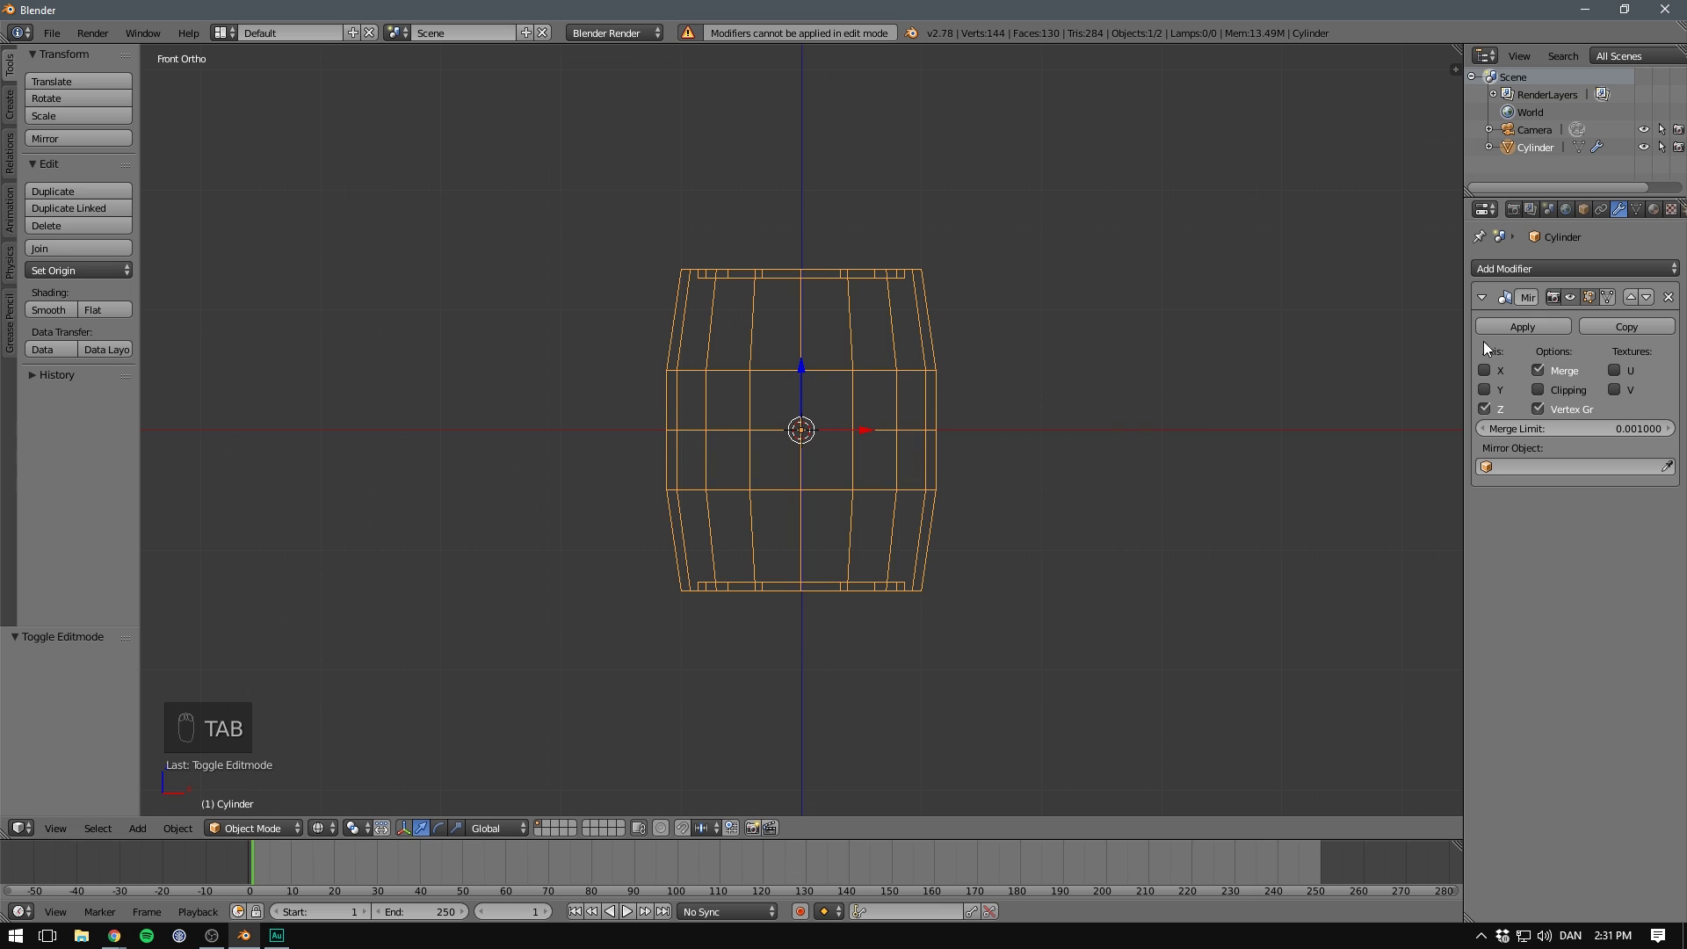
click(1516, 326)
key(z)
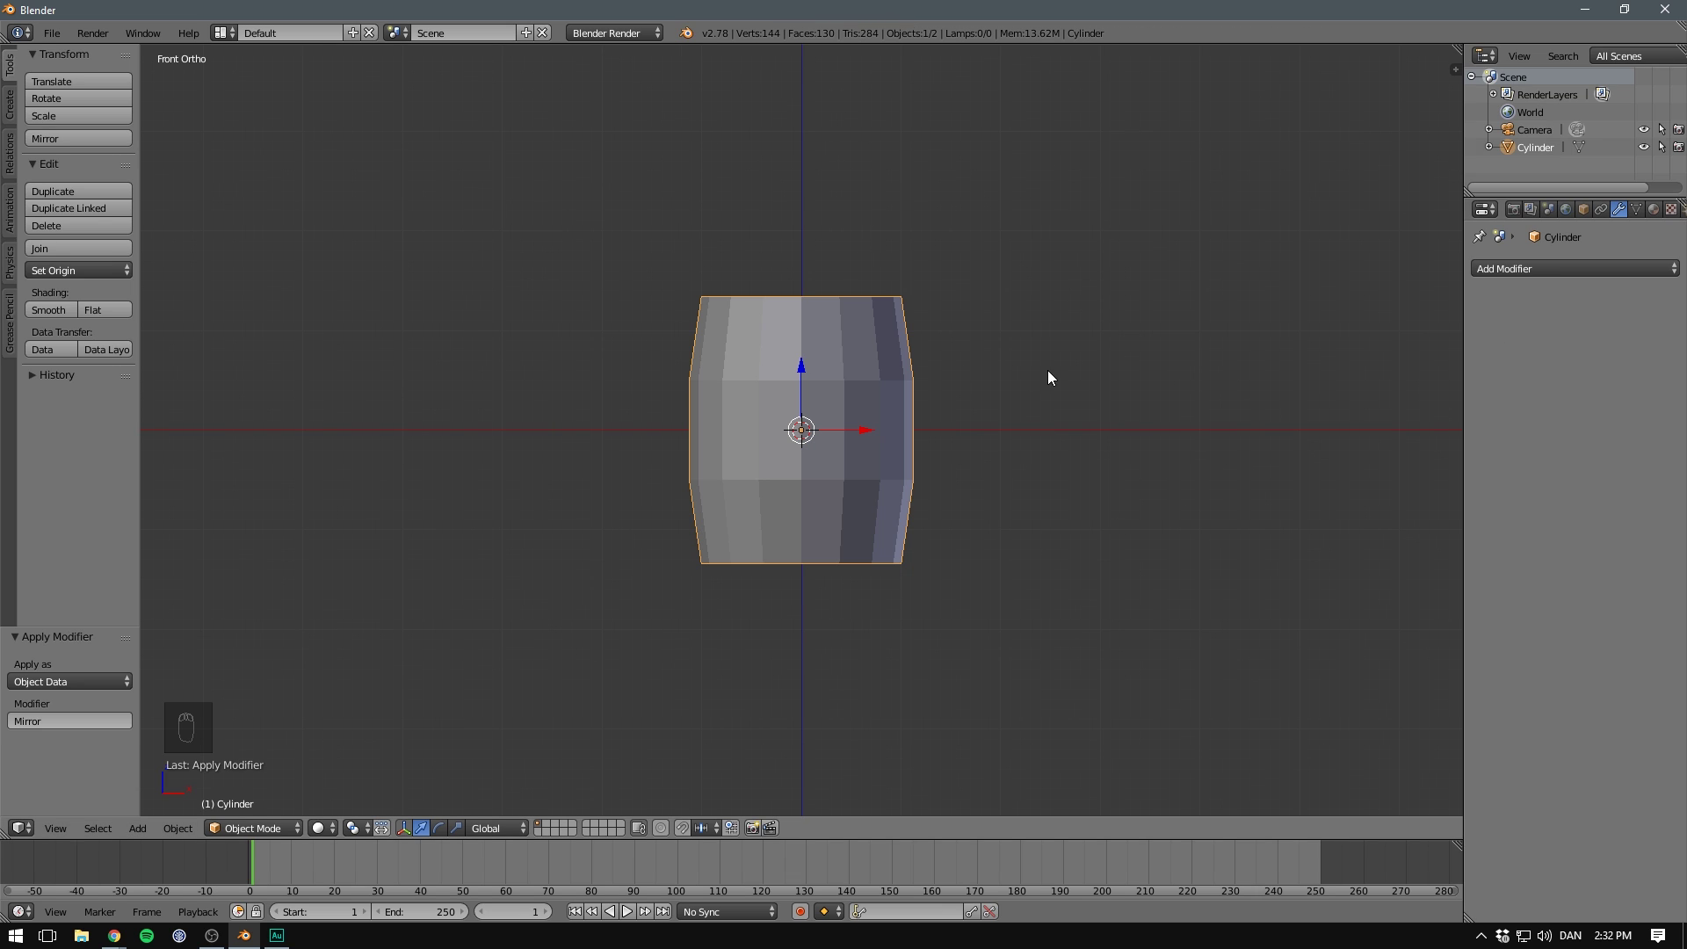
key(shift+a)
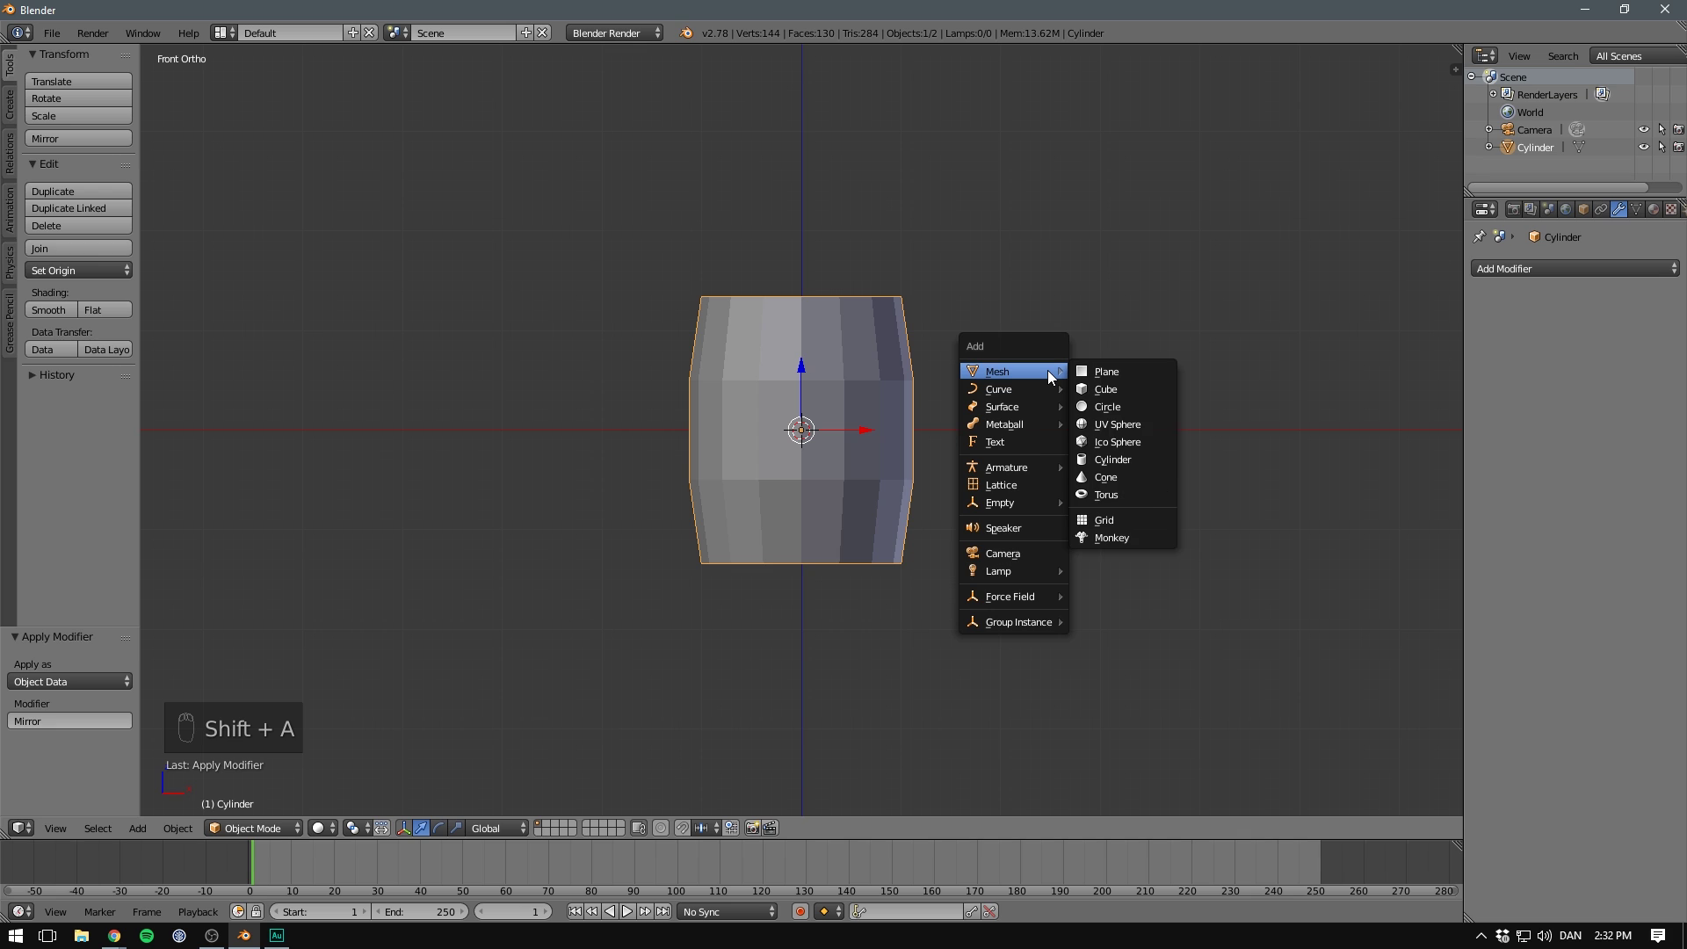
Add a new cylinder, enlarge it to about 1.161 and flatten it vertically into a thin band.
click(1105, 458)
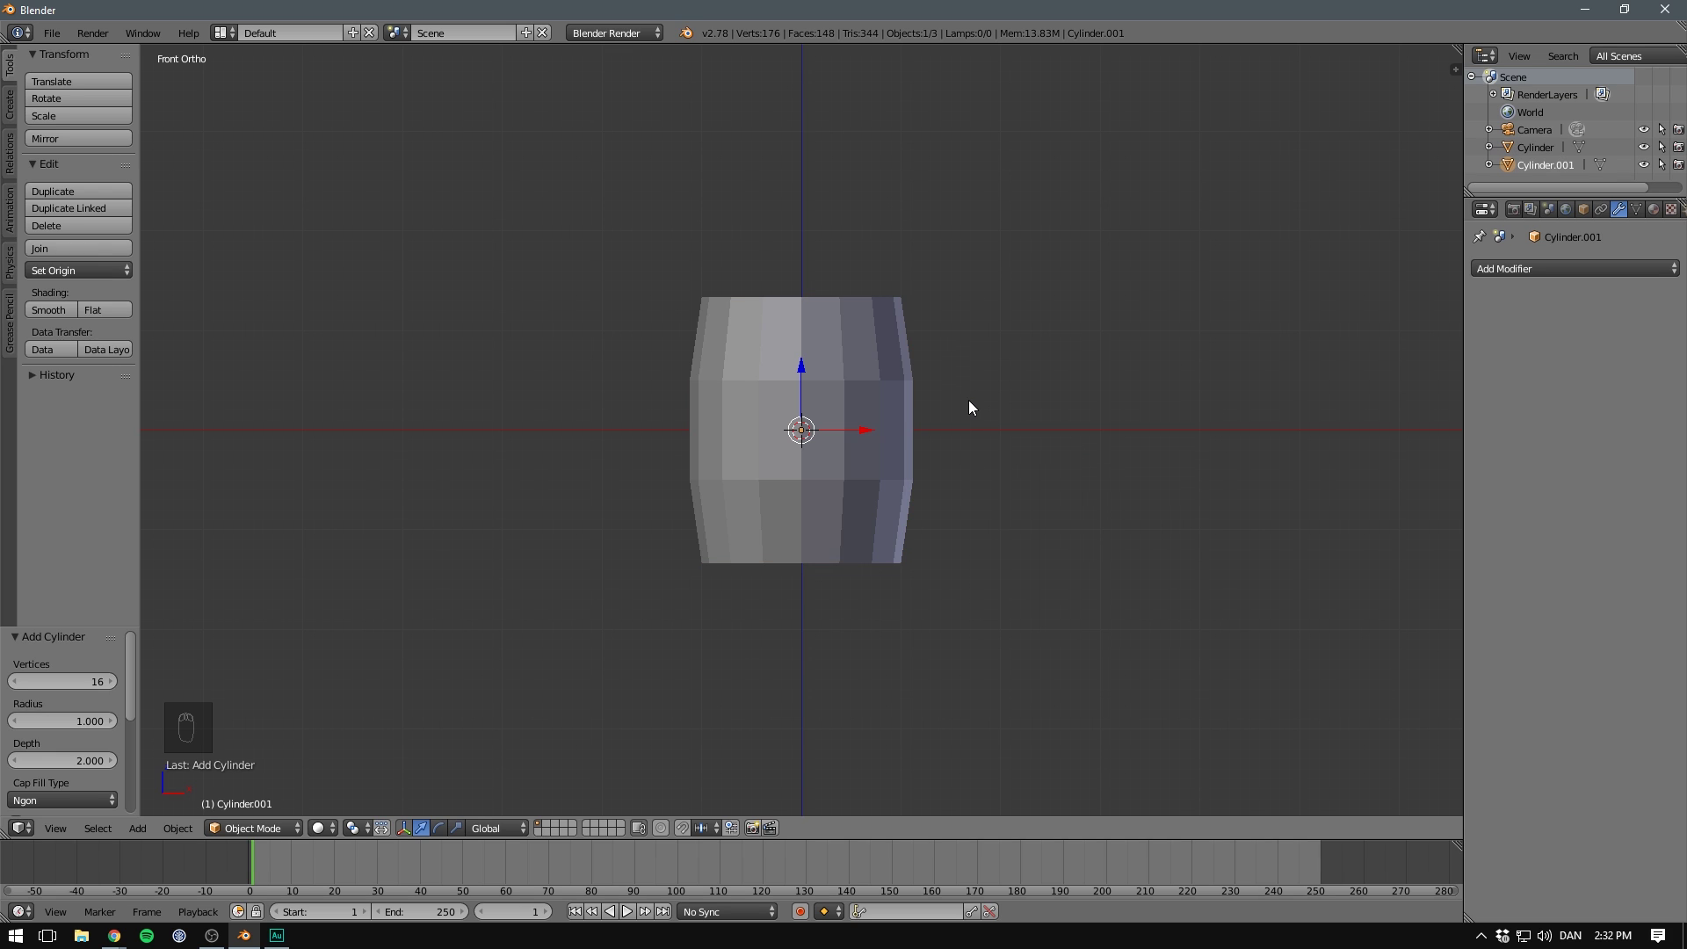
key(z)
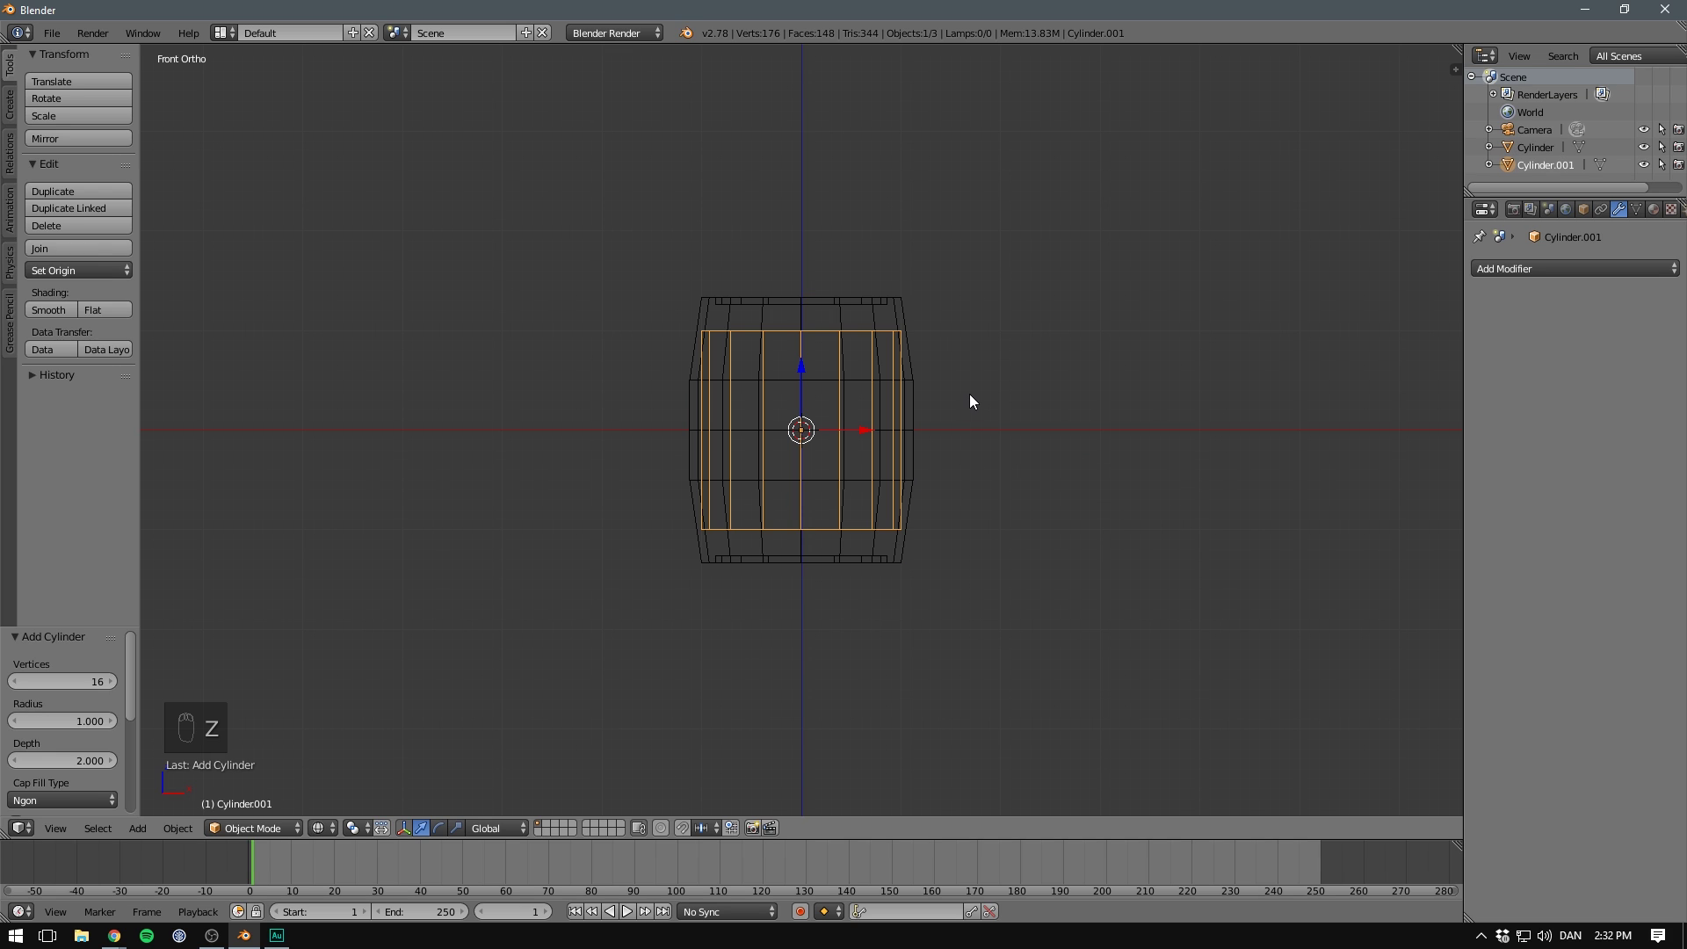
key(Tab)
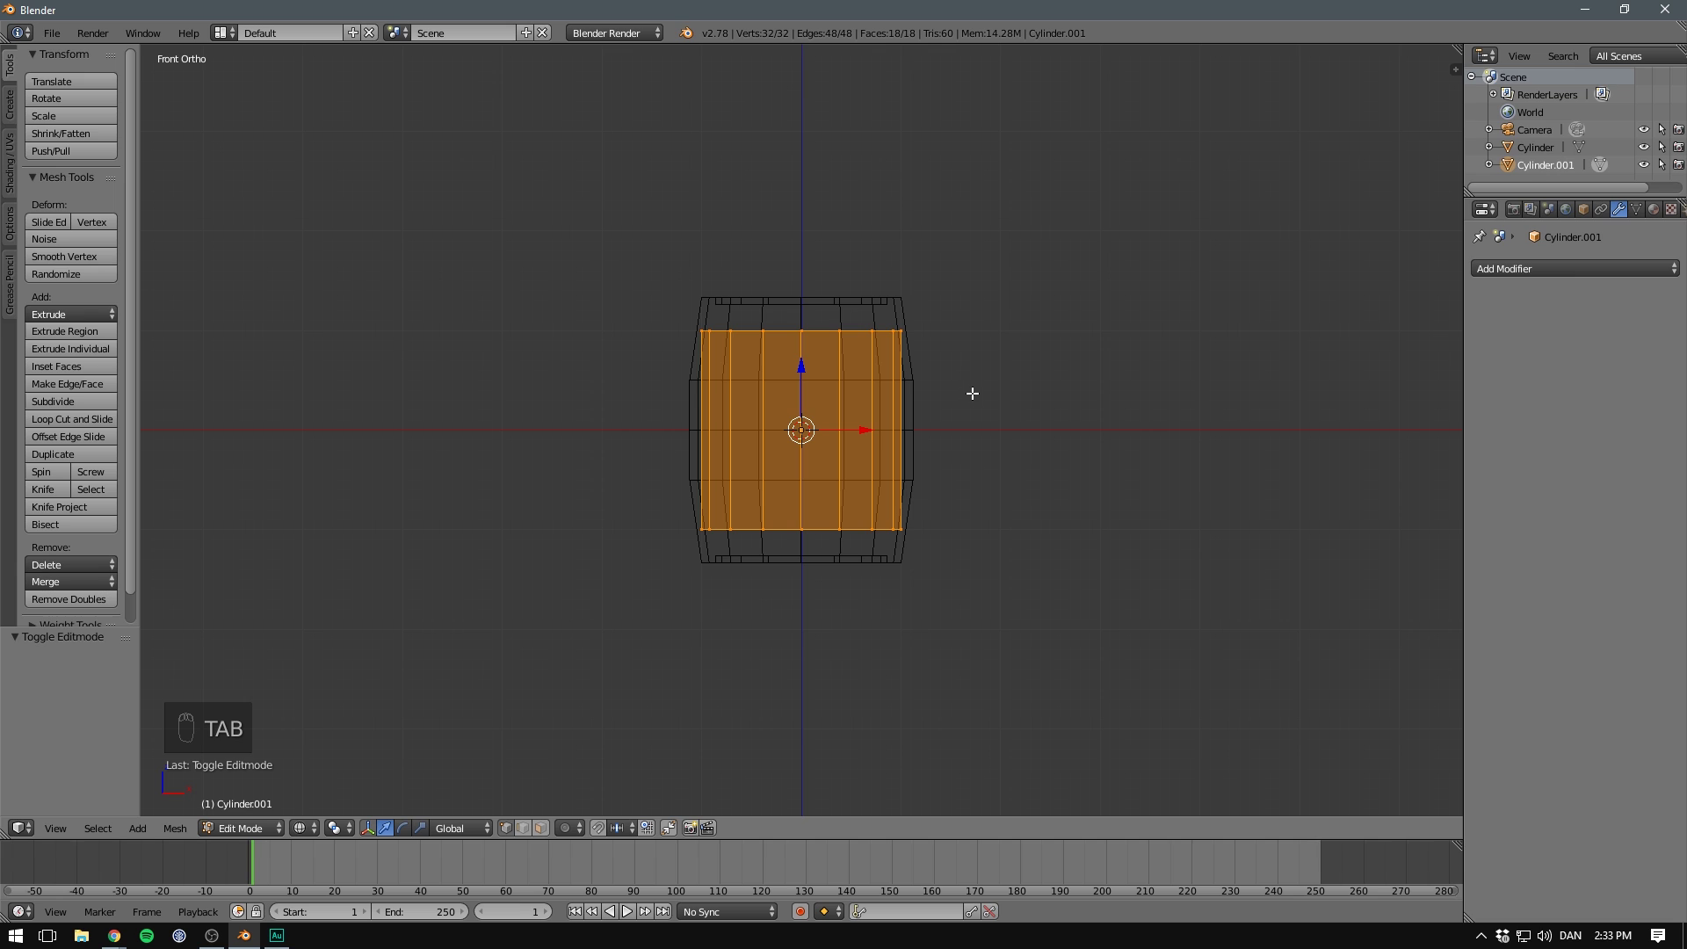
key(s)
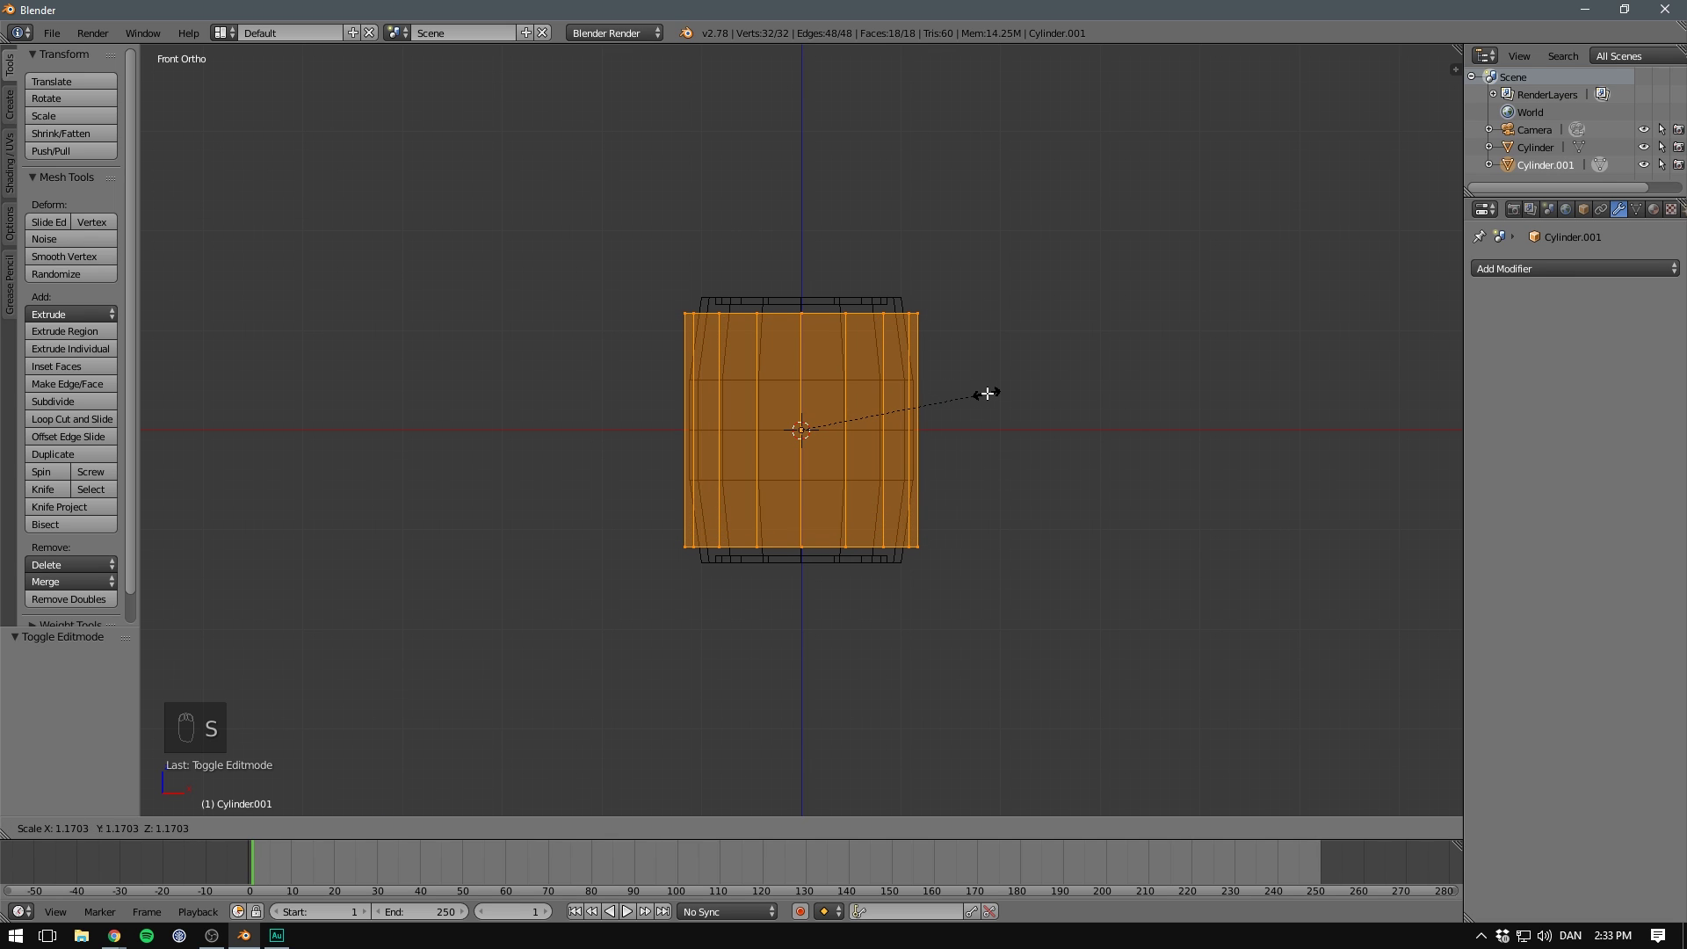
click(986, 393)
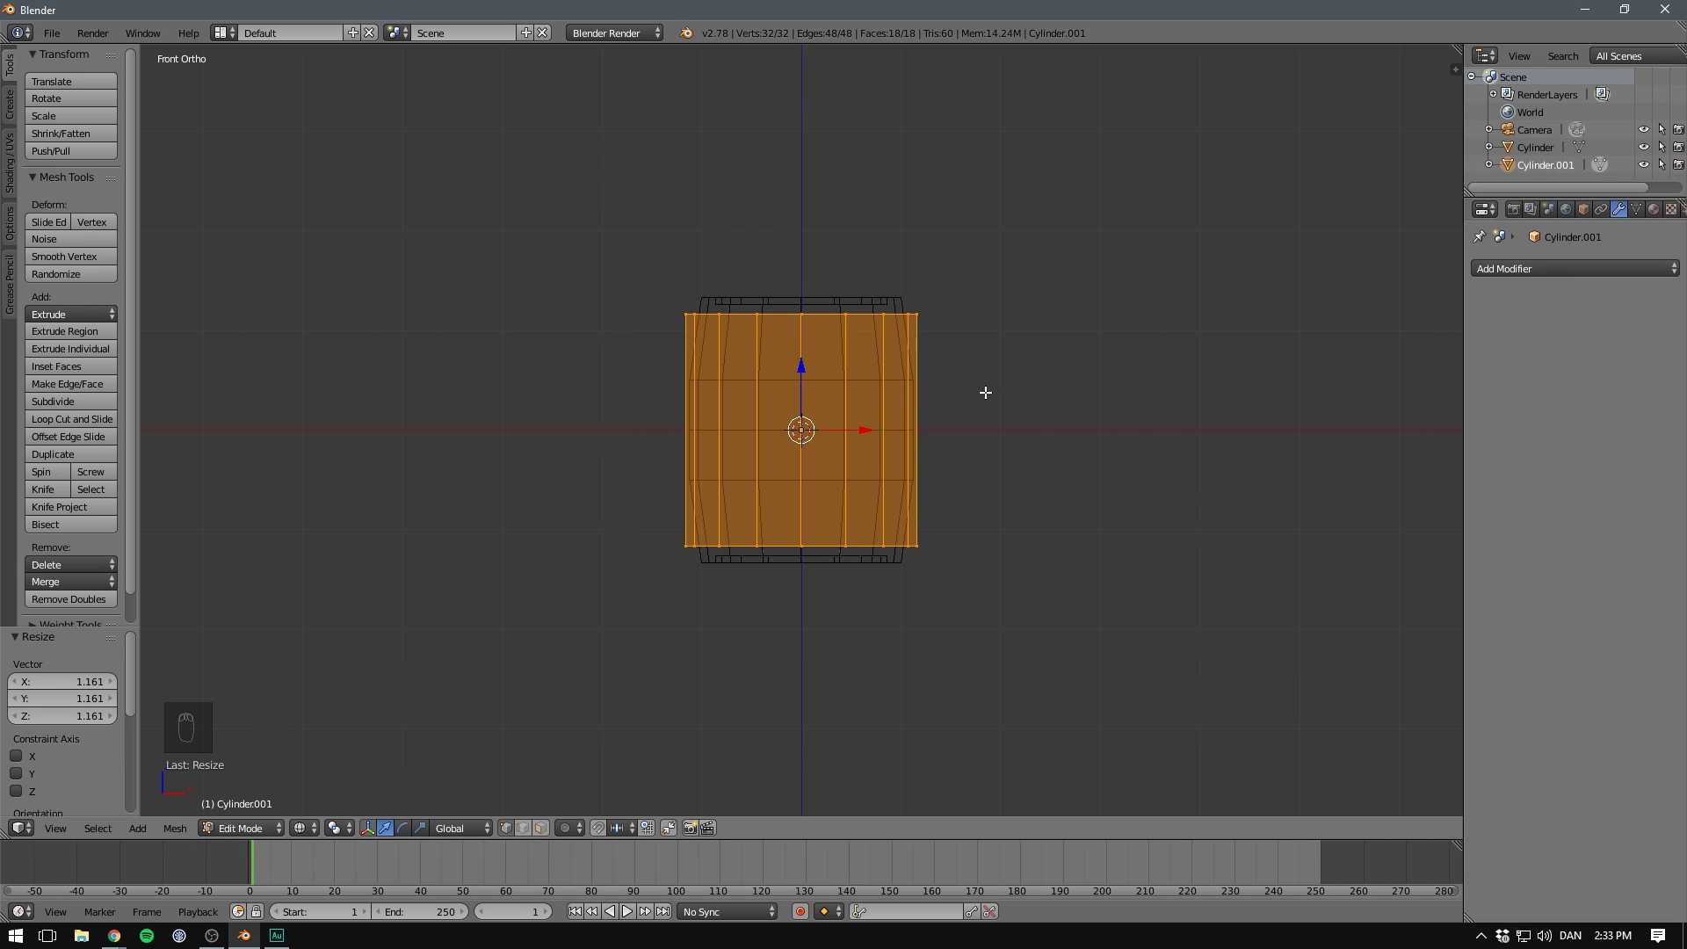
key(s)
key(z)
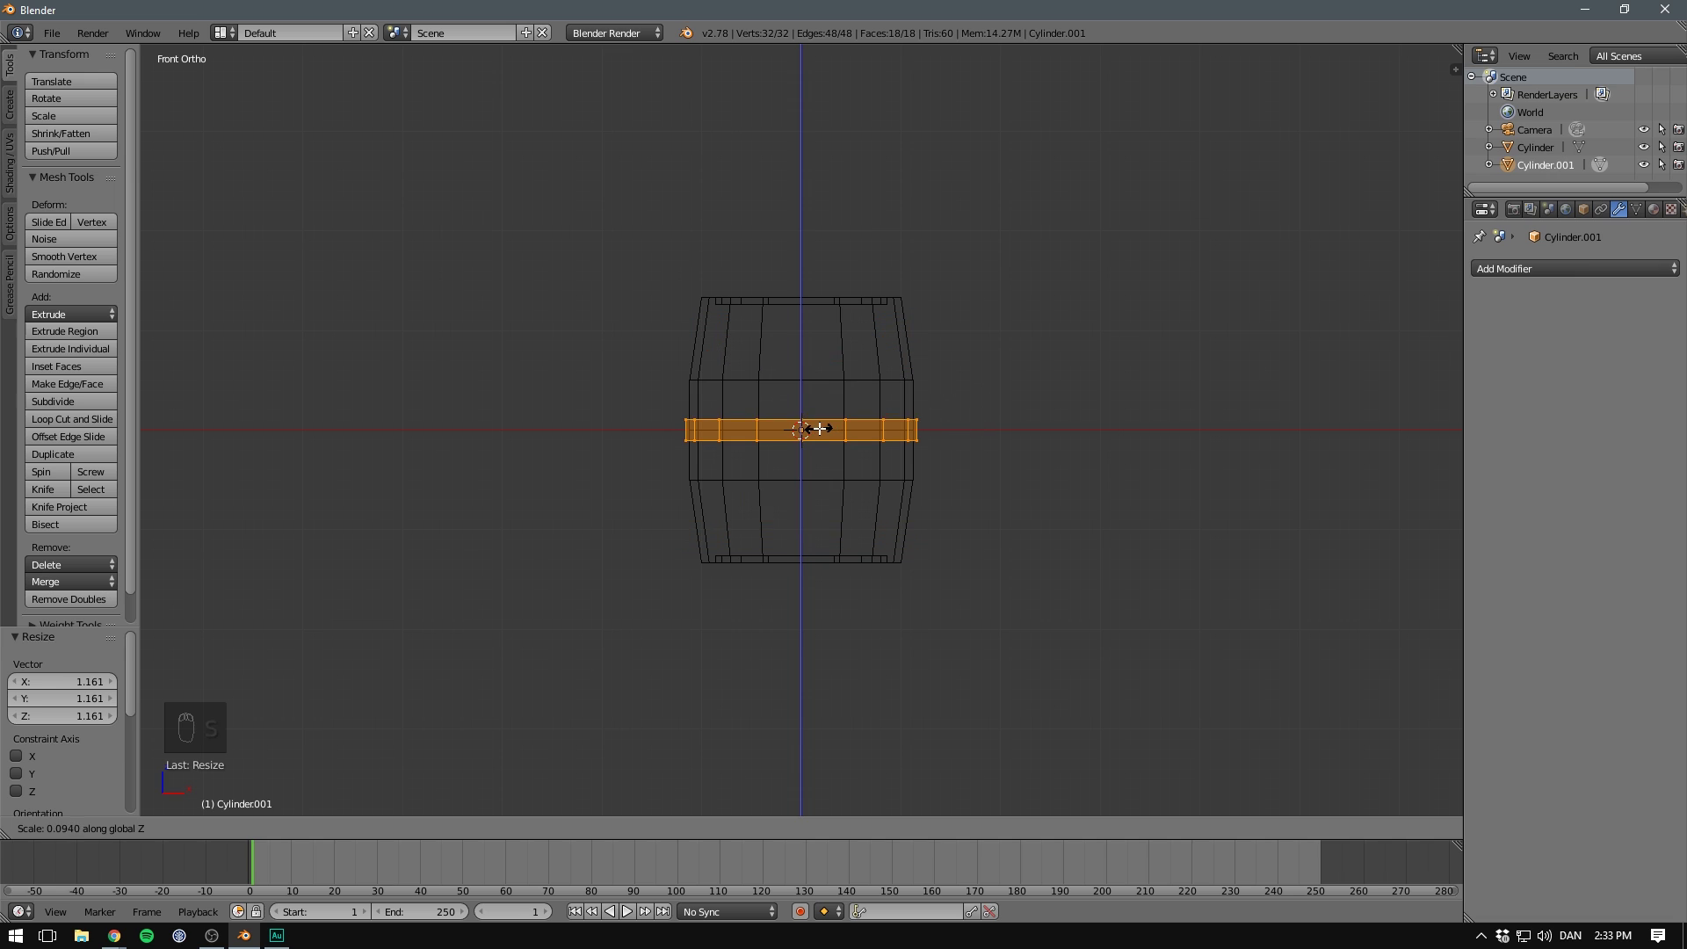
click(812, 428)
Raise the band up the barrel, then duplicate it down to form a second, lower ring.
key(g)
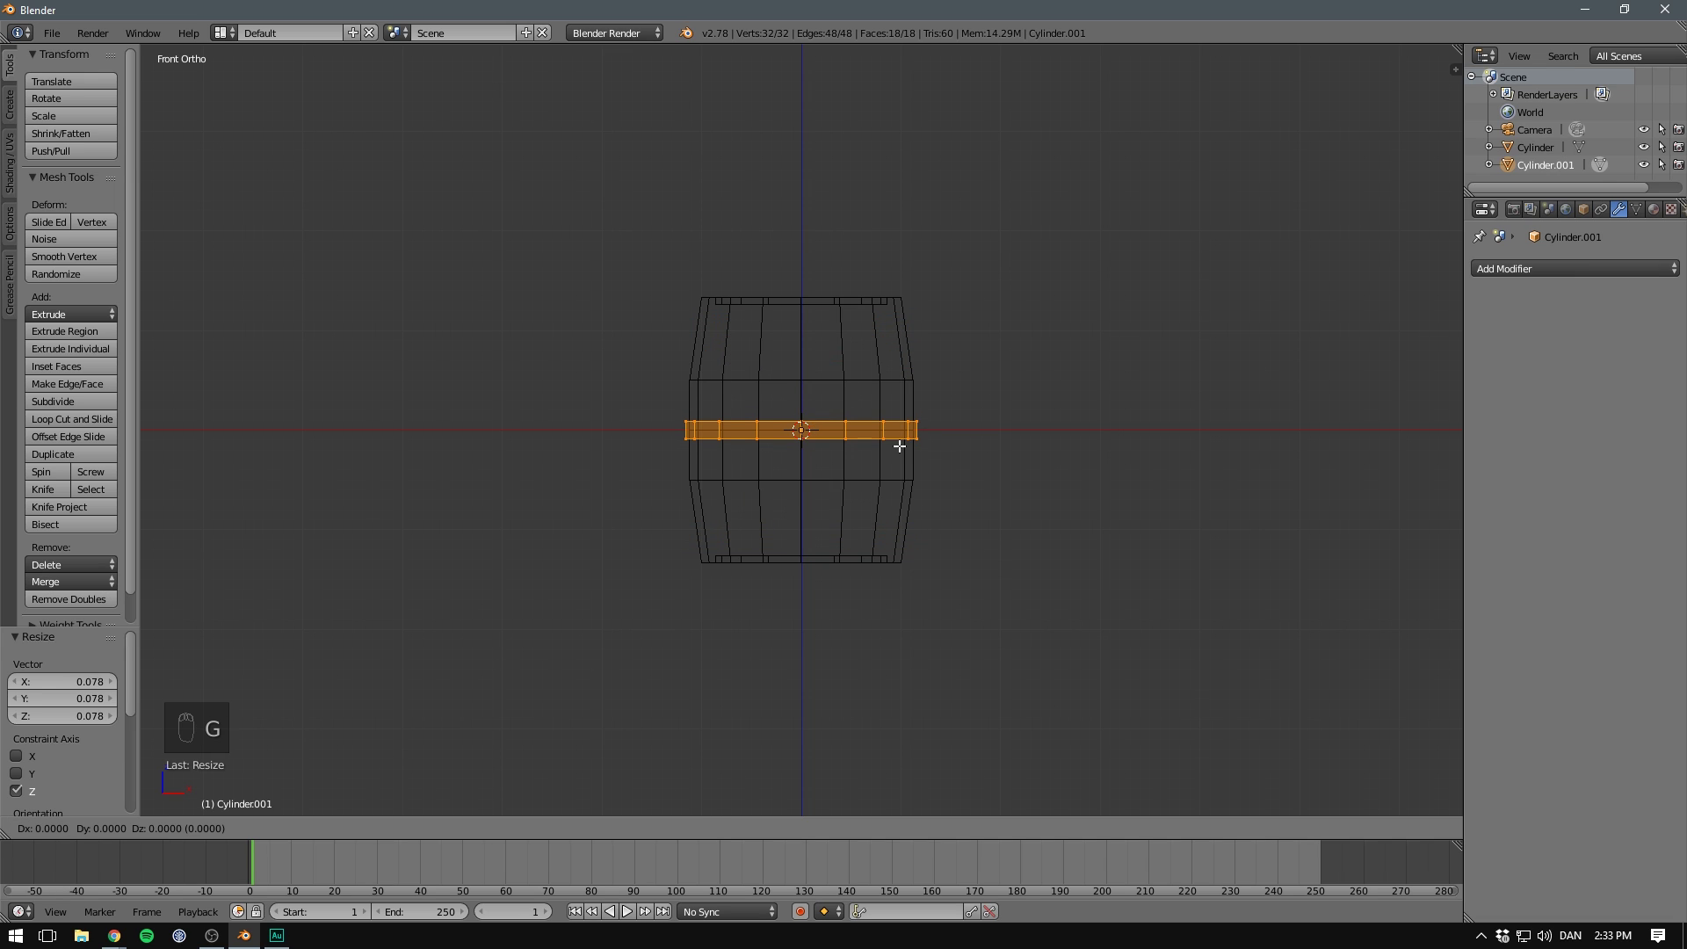
key(z)
click(897, 399)
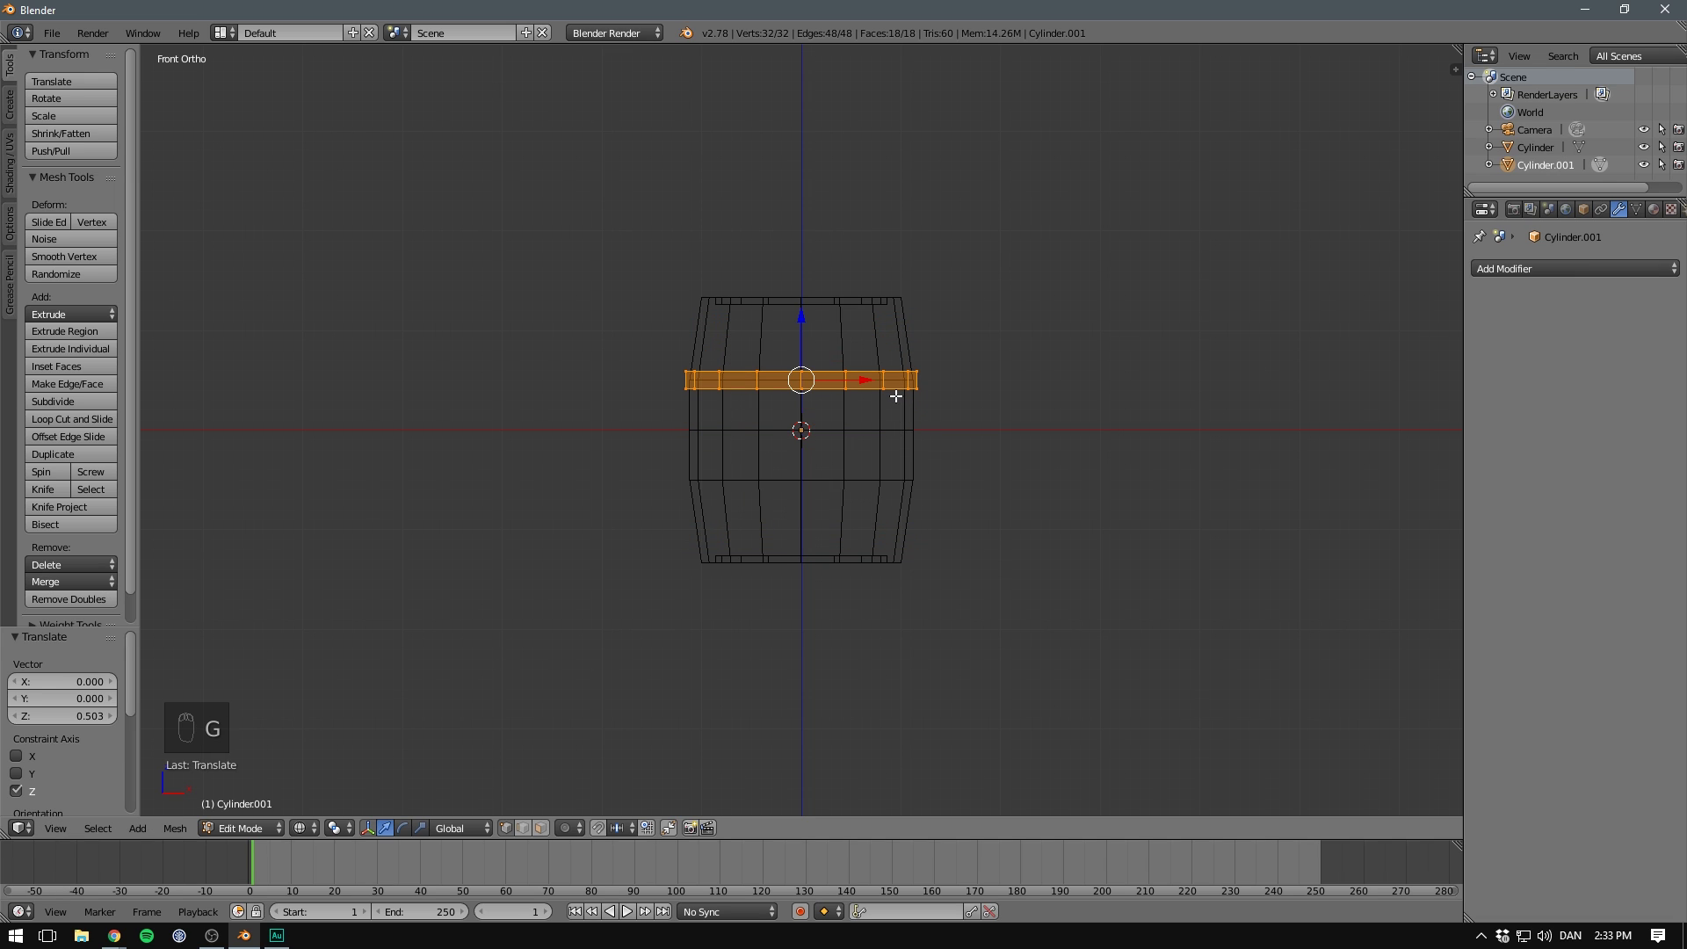
key(shift+d)
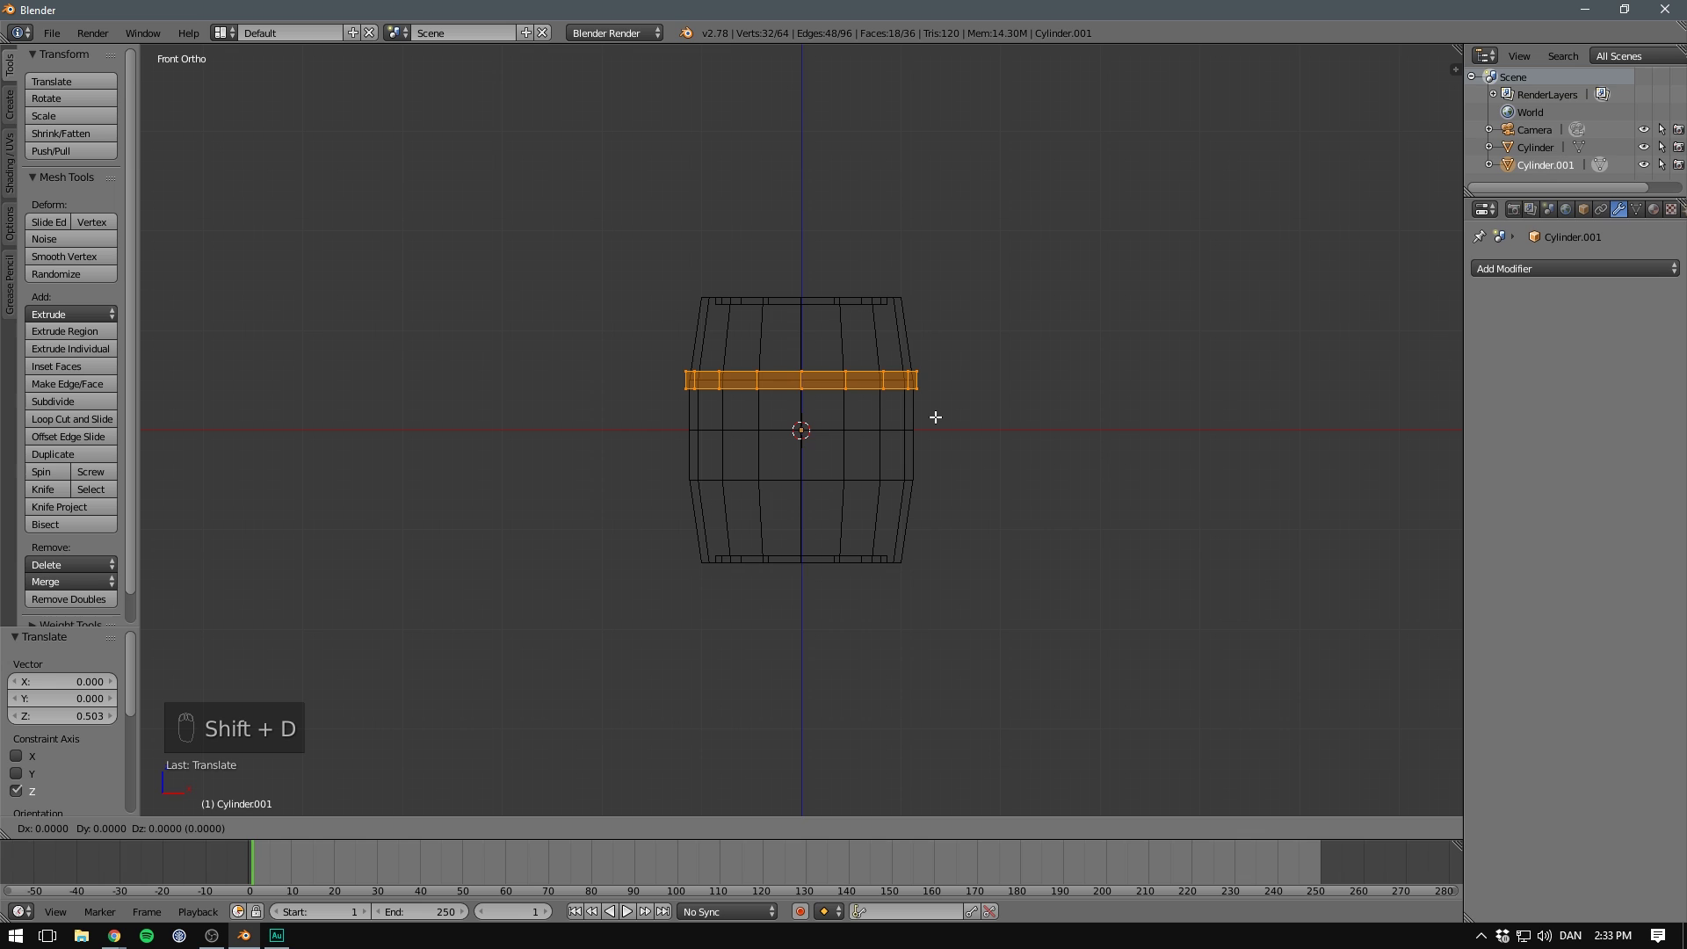
key(z)
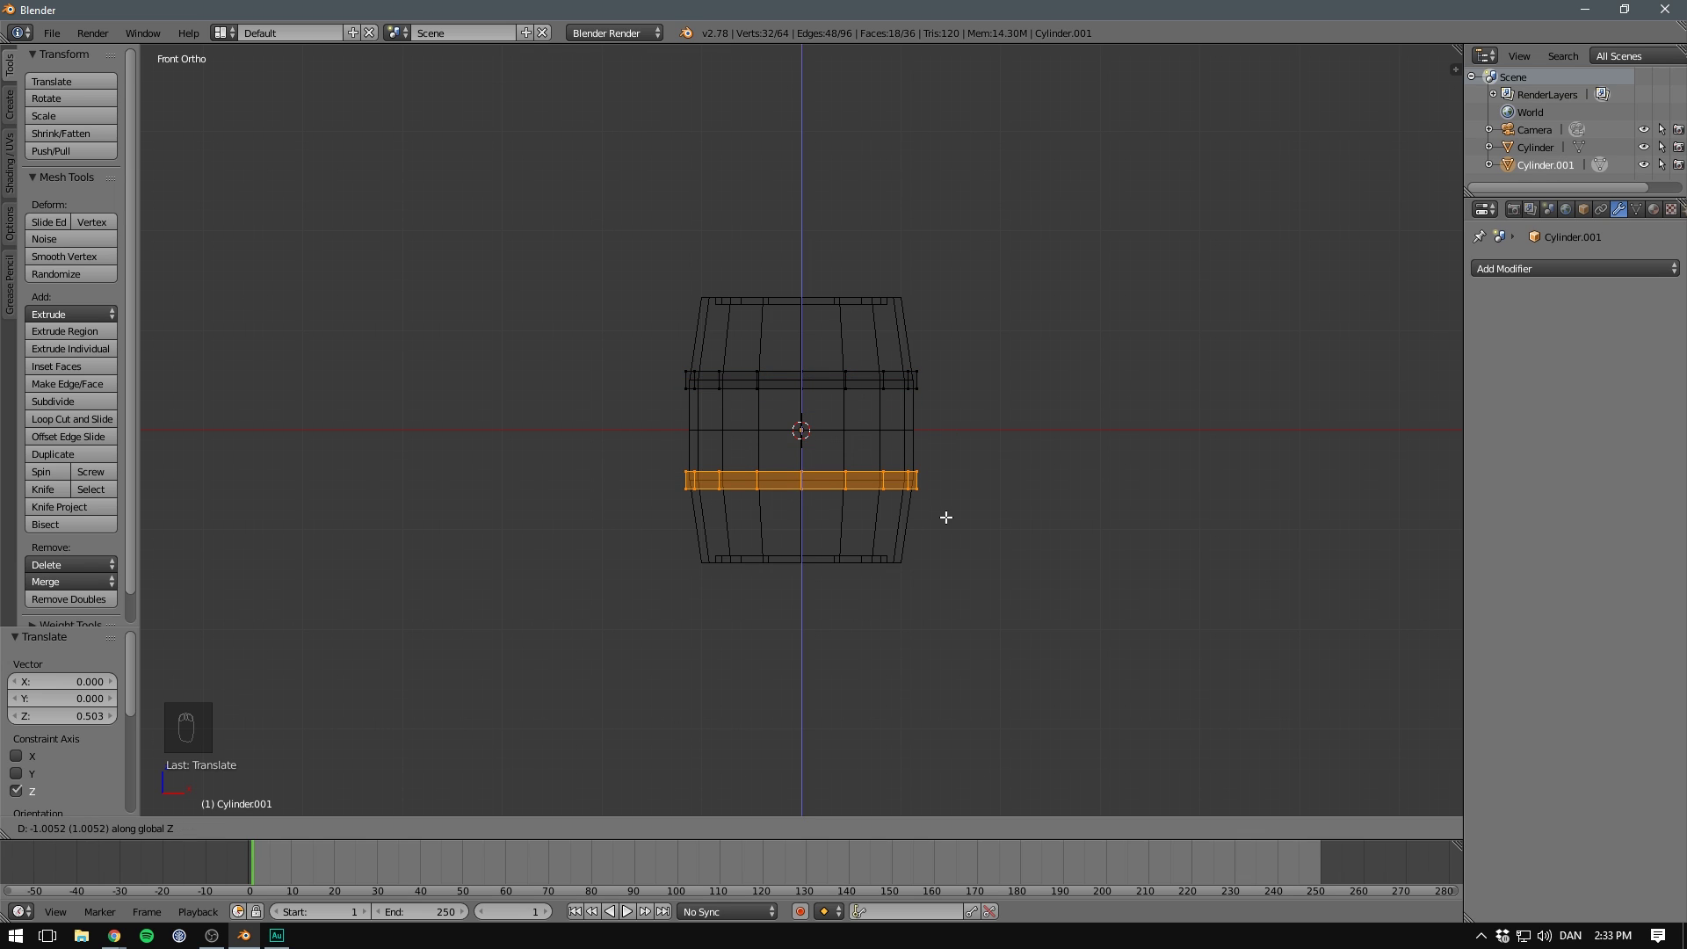
click(945, 518)
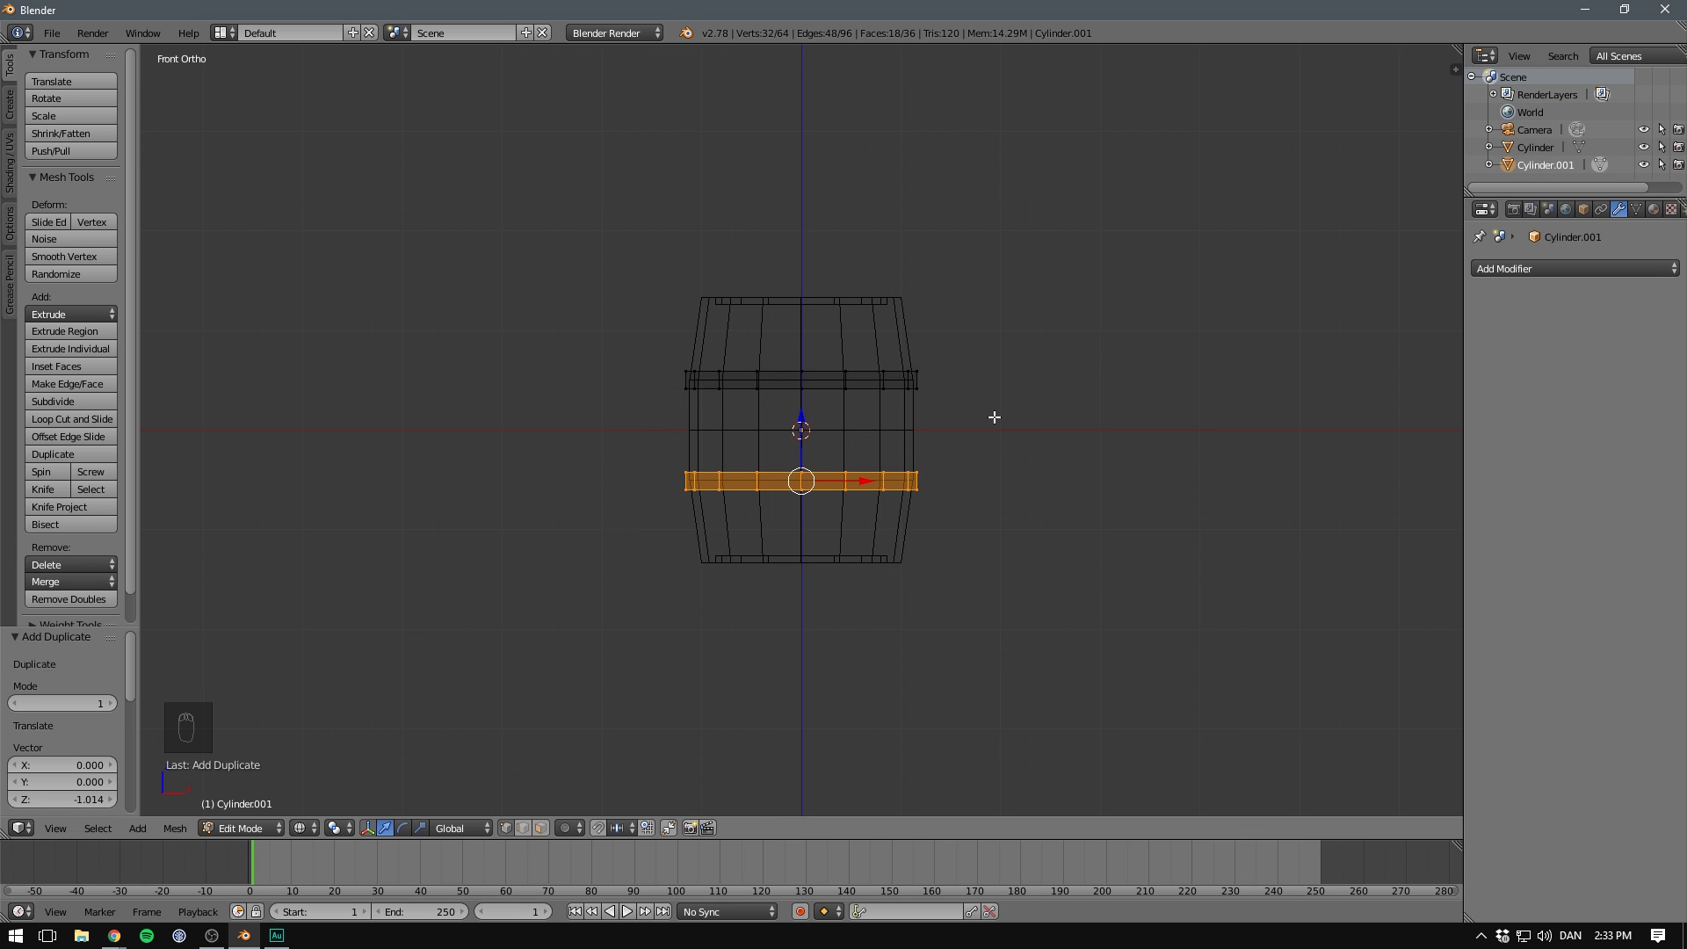
key(Tab)
Select the ring object together with the barrel body and join them into one object.
key(z)
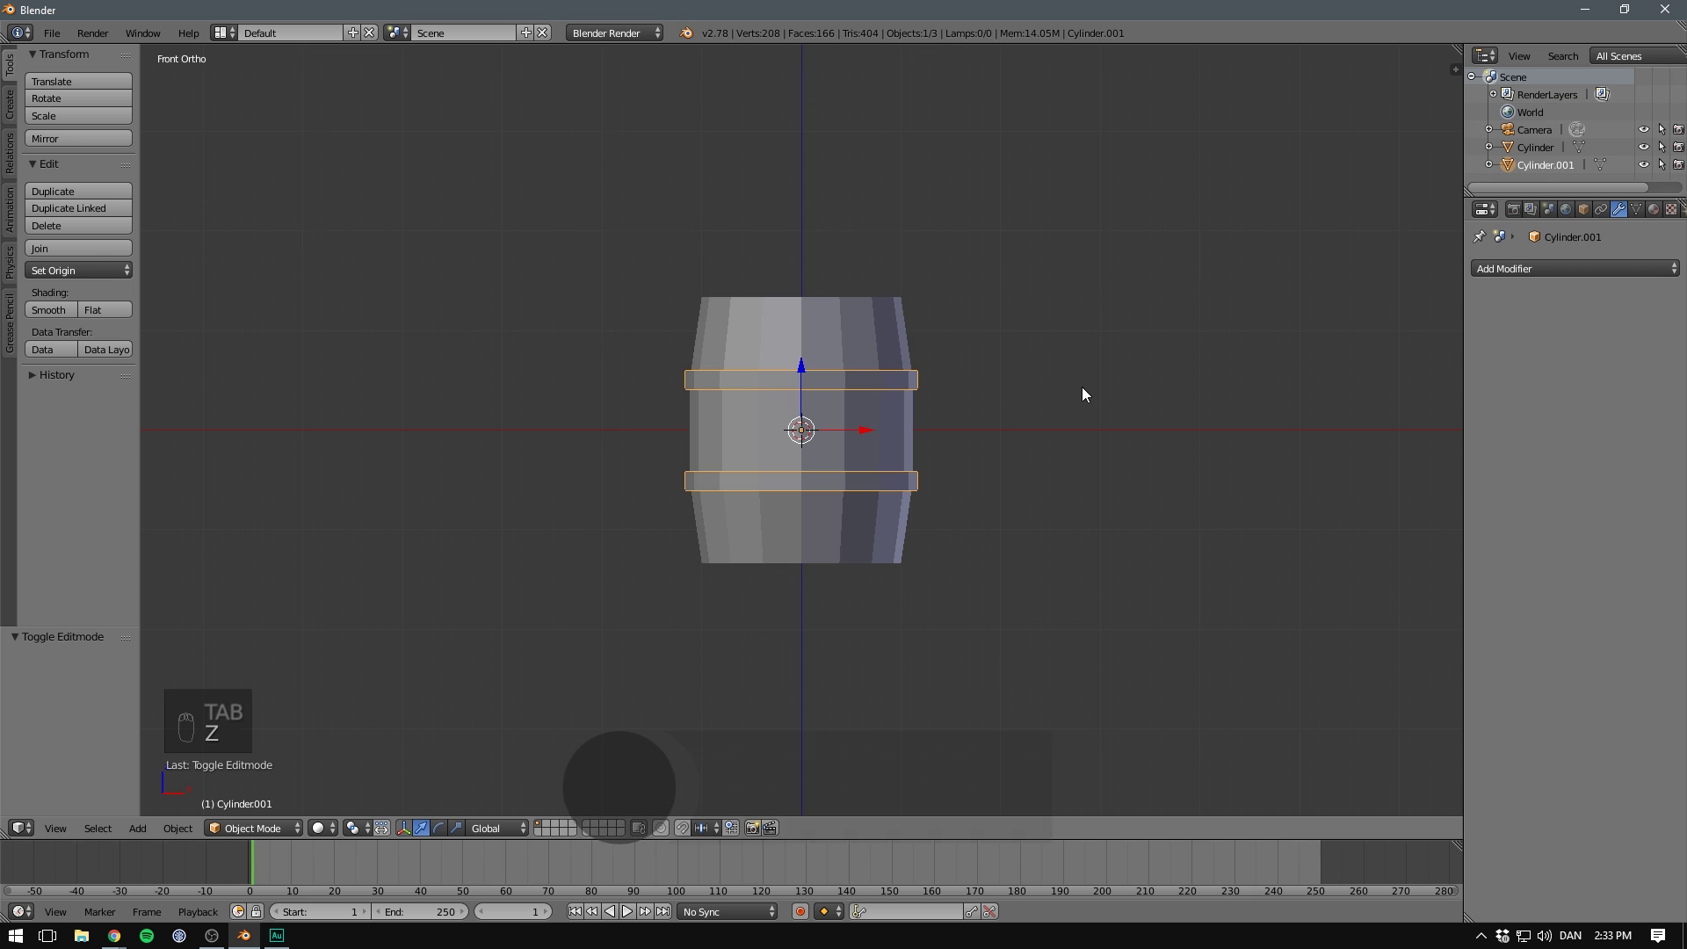
mouse_move(1082, 387)
middle_down()
mouse_move(1014, 443)
mouse_move(1183, 422)
mouse_move(1081, 407)
mouse_move(1107, 428)
middle_up()
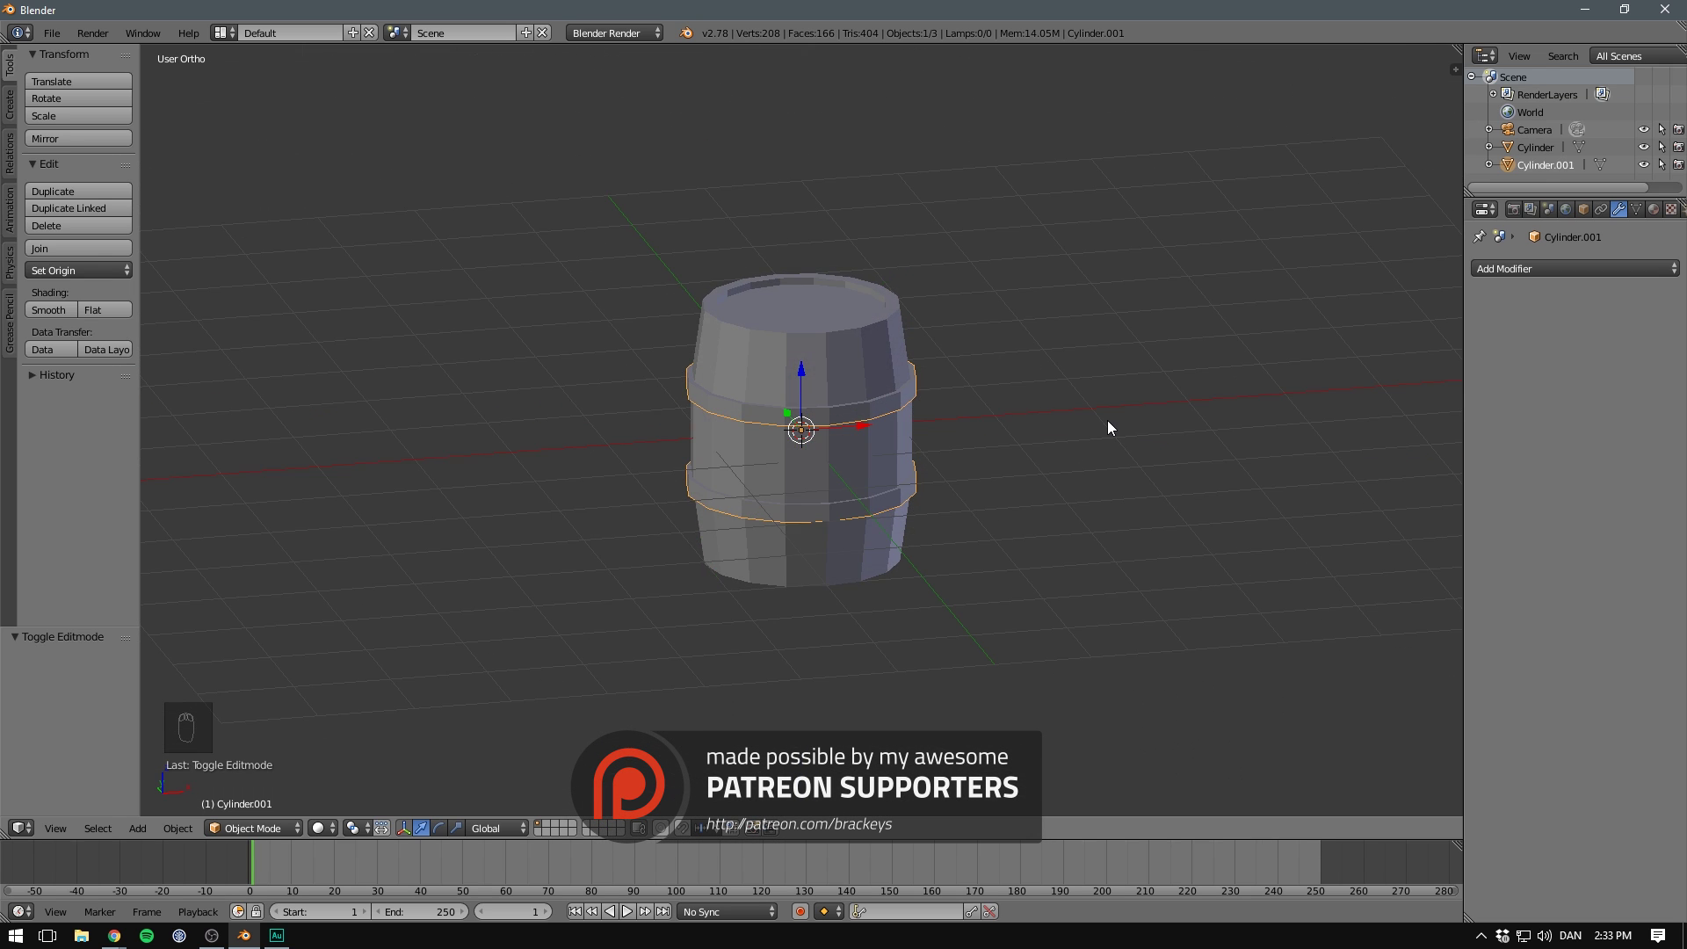
right_click(886, 429)
right_click(887, 422)
right_click(872, 346)
right_click(890, 400)
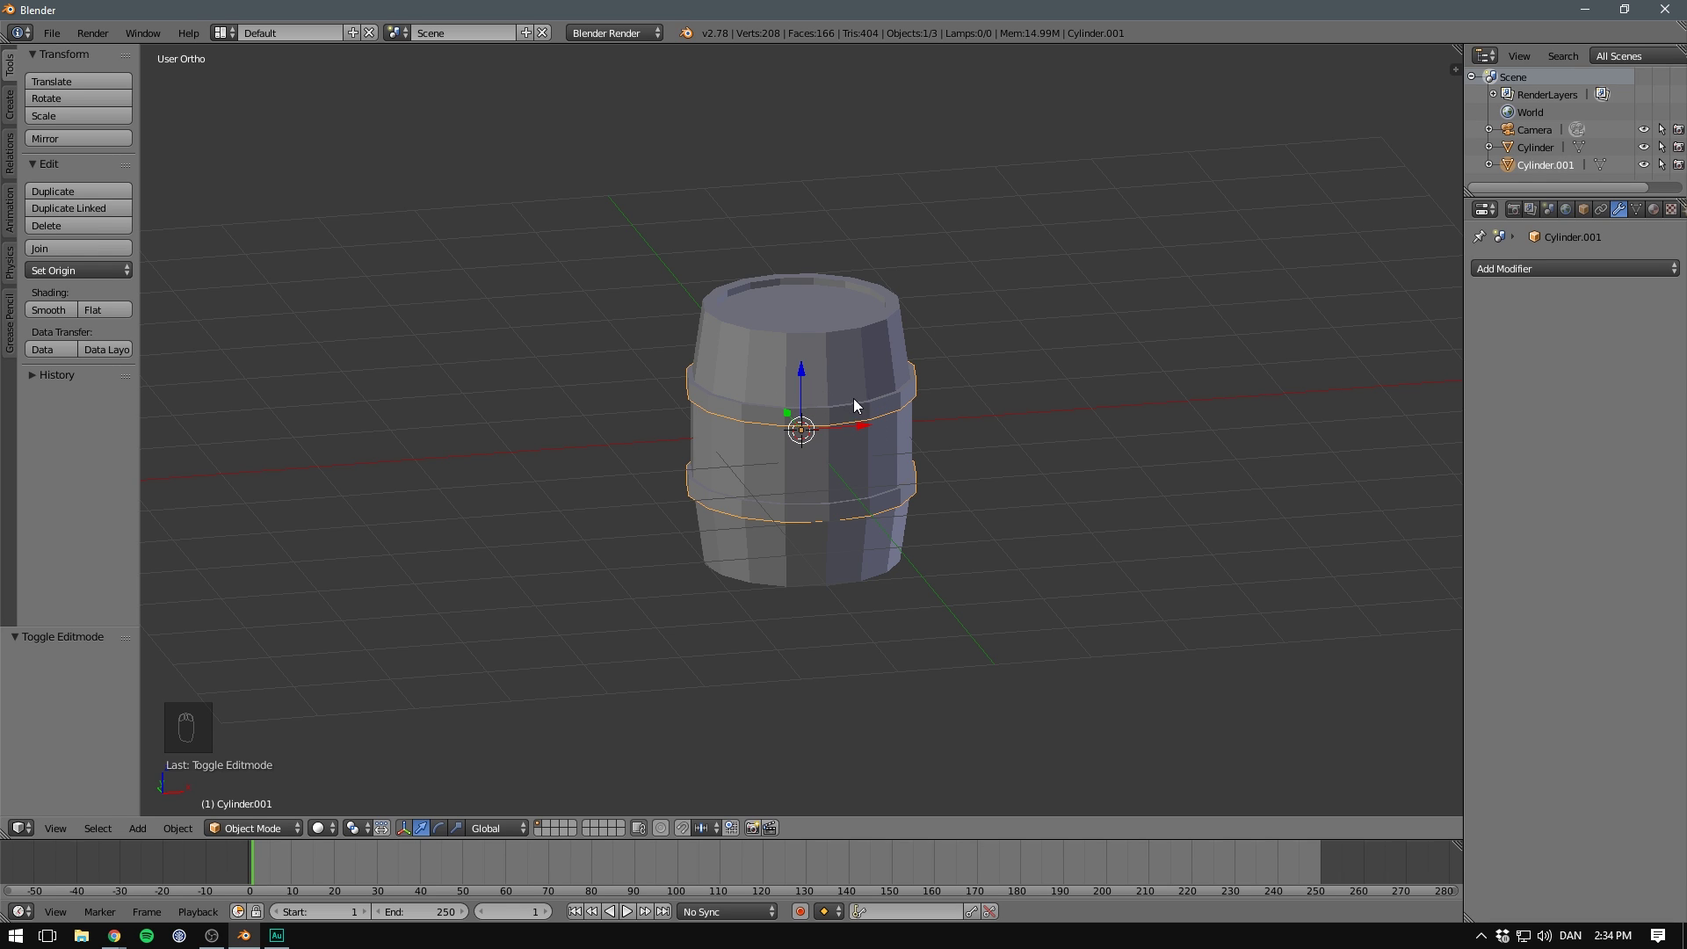
shift+right_click(851, 358)
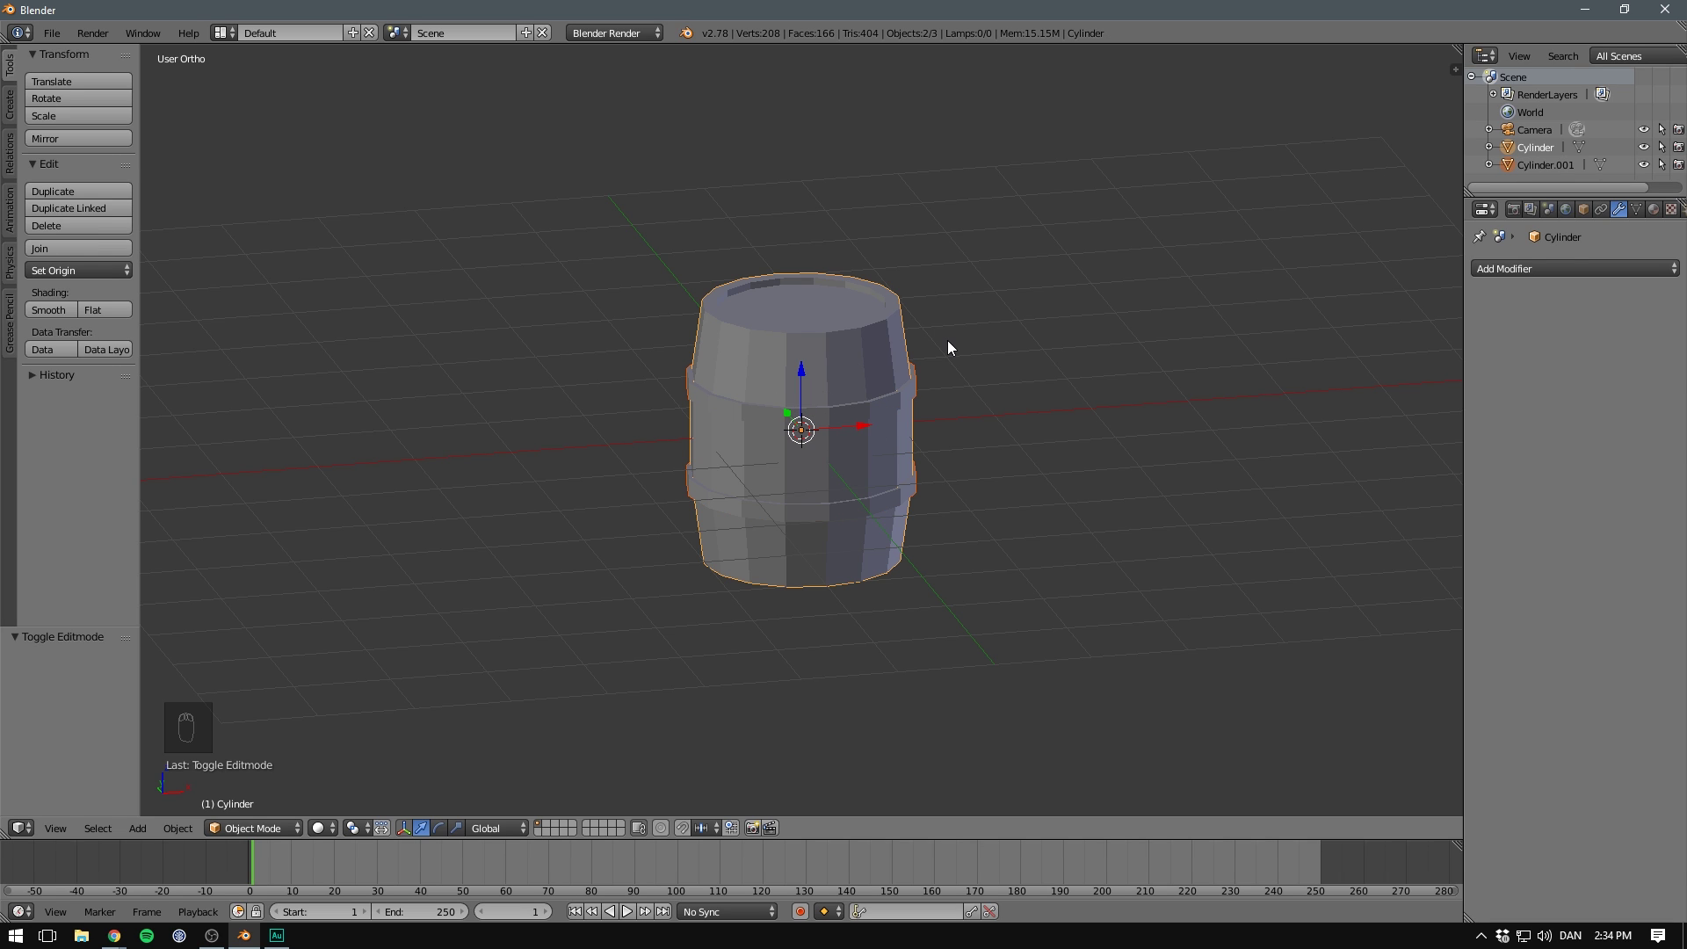
key(ctrl+j)
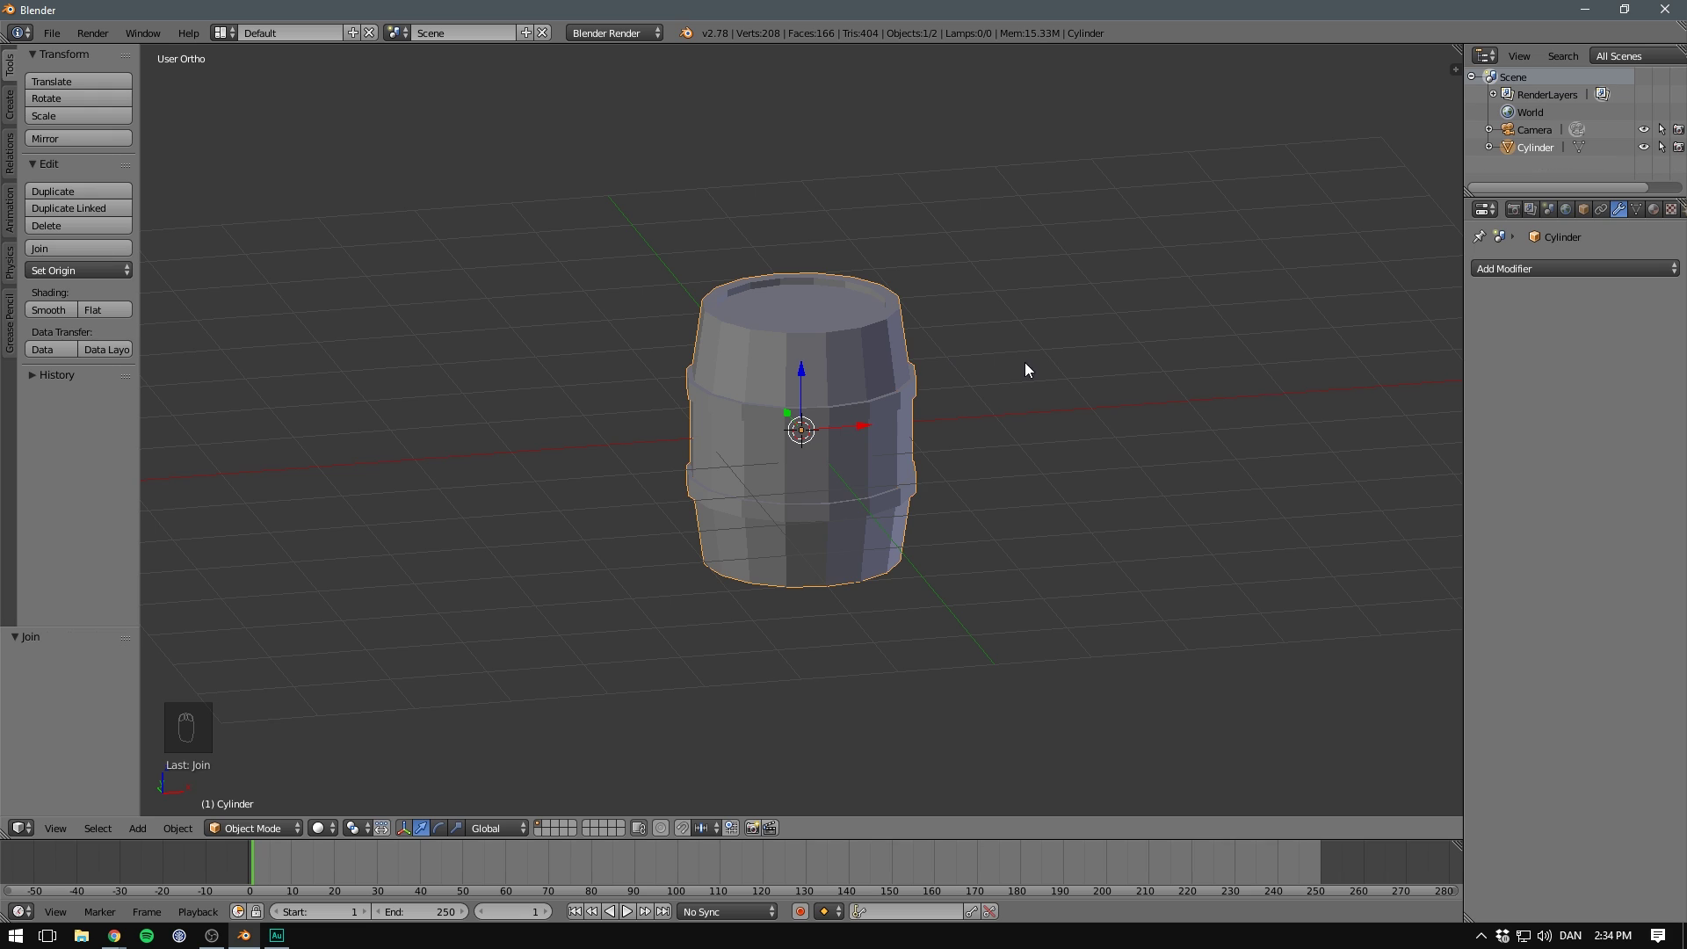
Rename the joined Cylinder object to 'Barrel' in the Outliner.
click(1534, 147)
right_click(1534, 147)
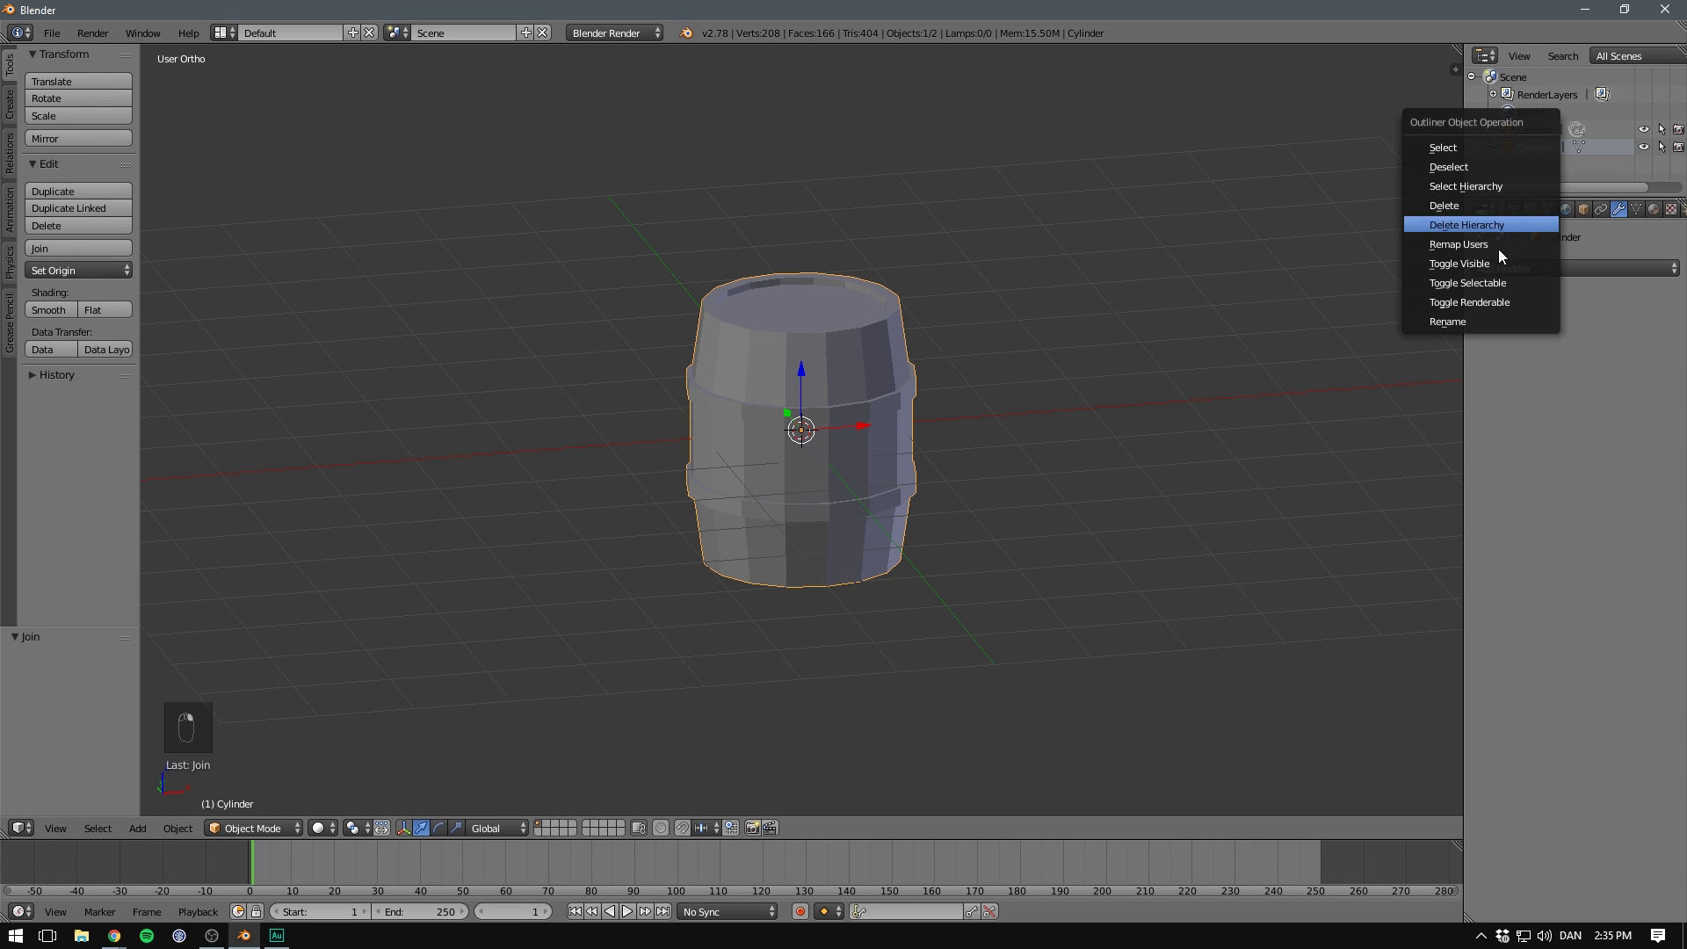
click(1457, 320)
text(Barrel)
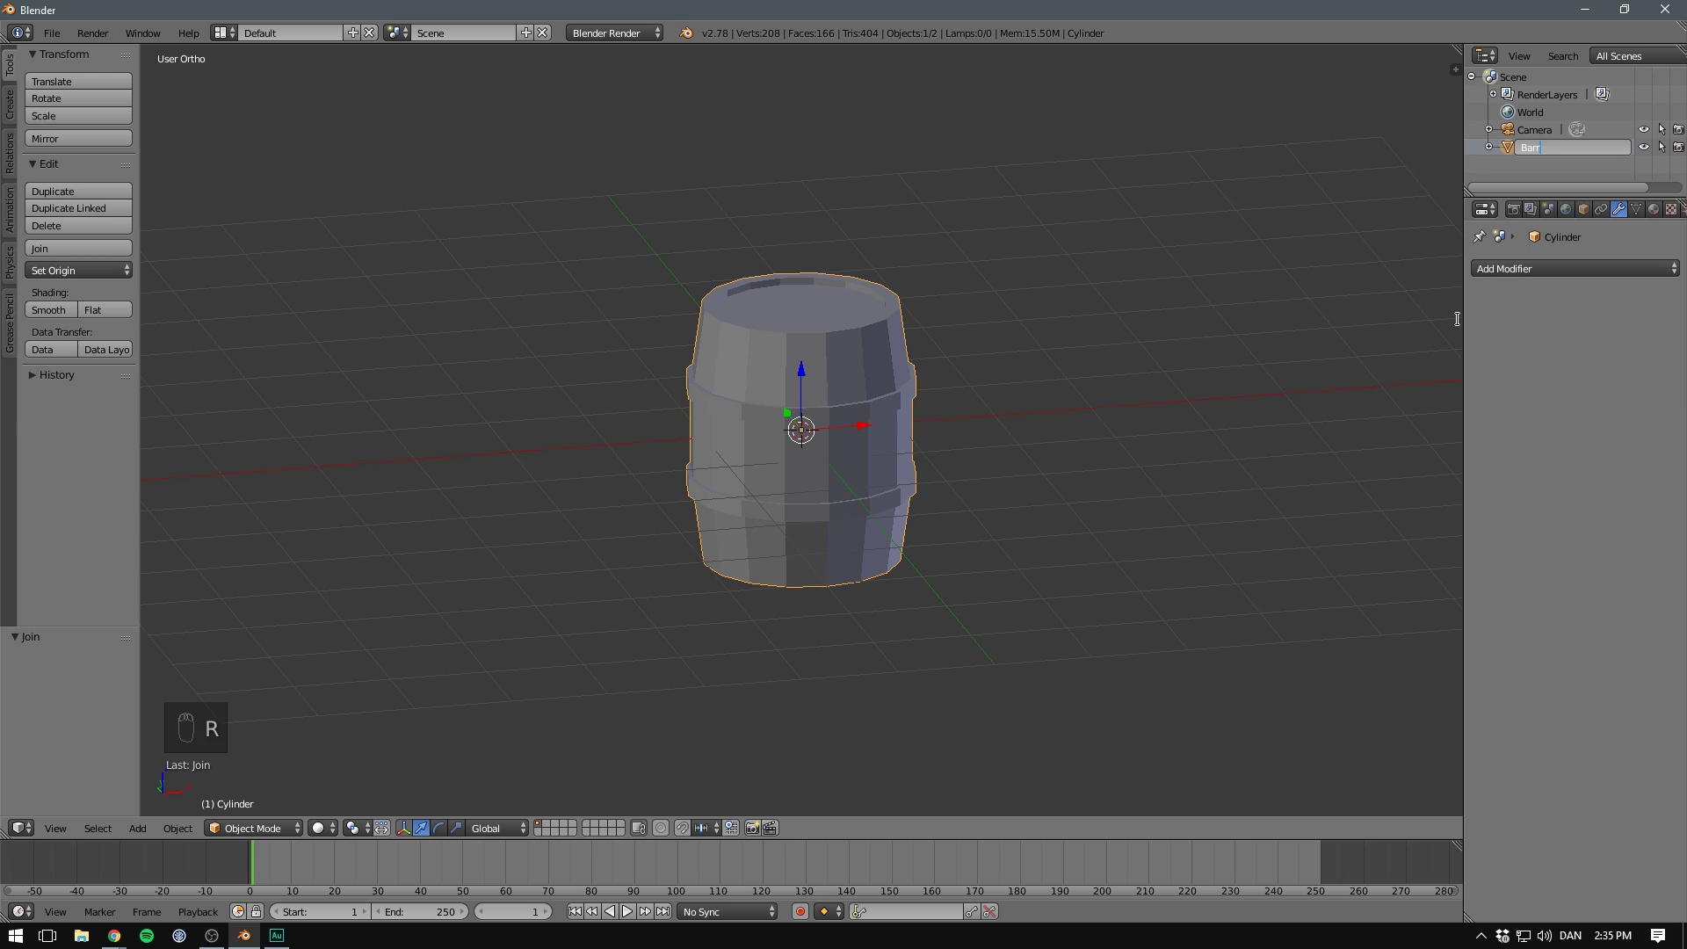
key(Return)
Create a new material with a brown base colour for the barrel and name it 'Wood'.
click(1655, 215)
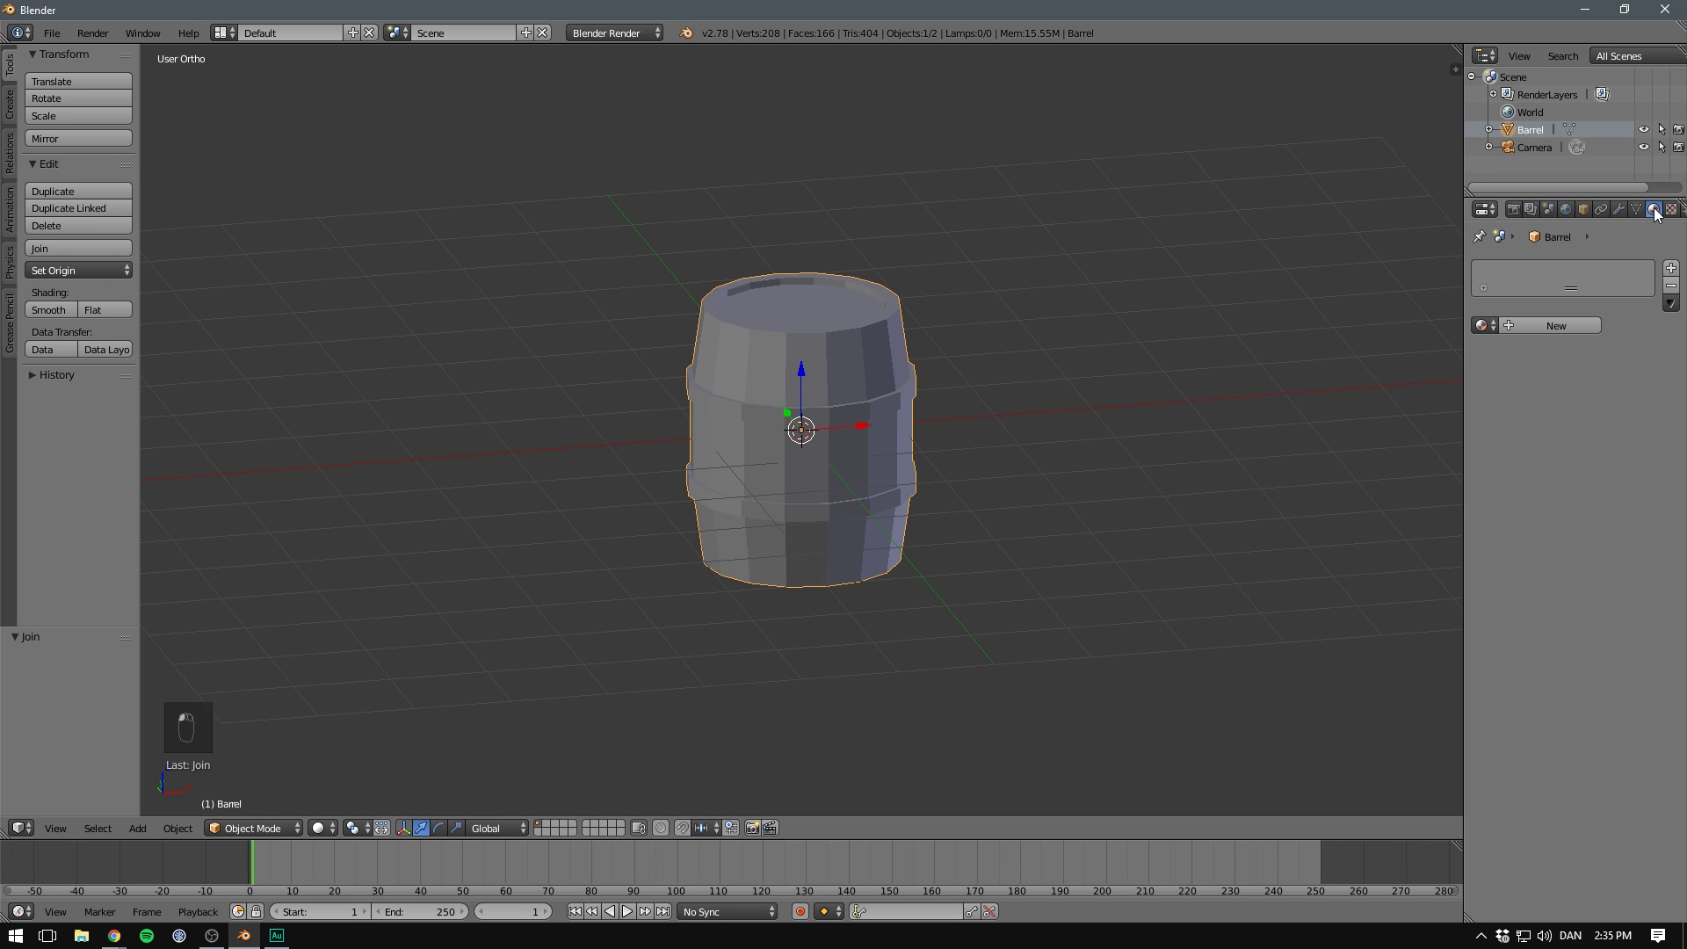
click(1550, 325)
click(1533, 541)
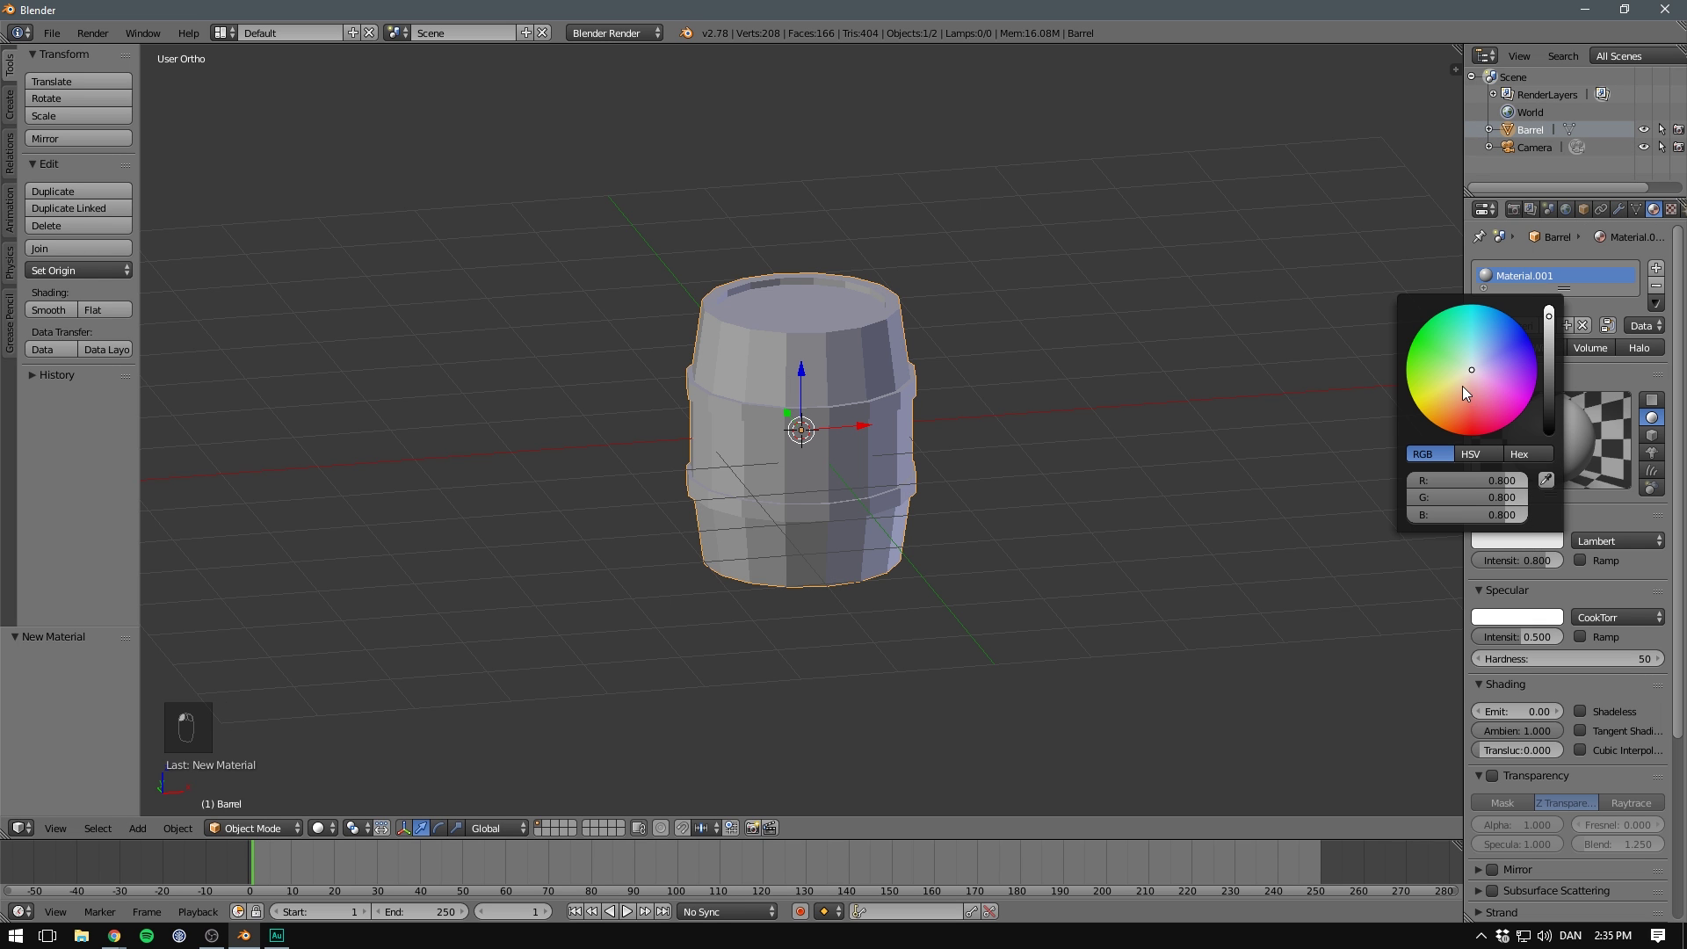
drag(1470, 400, 1505, 339)
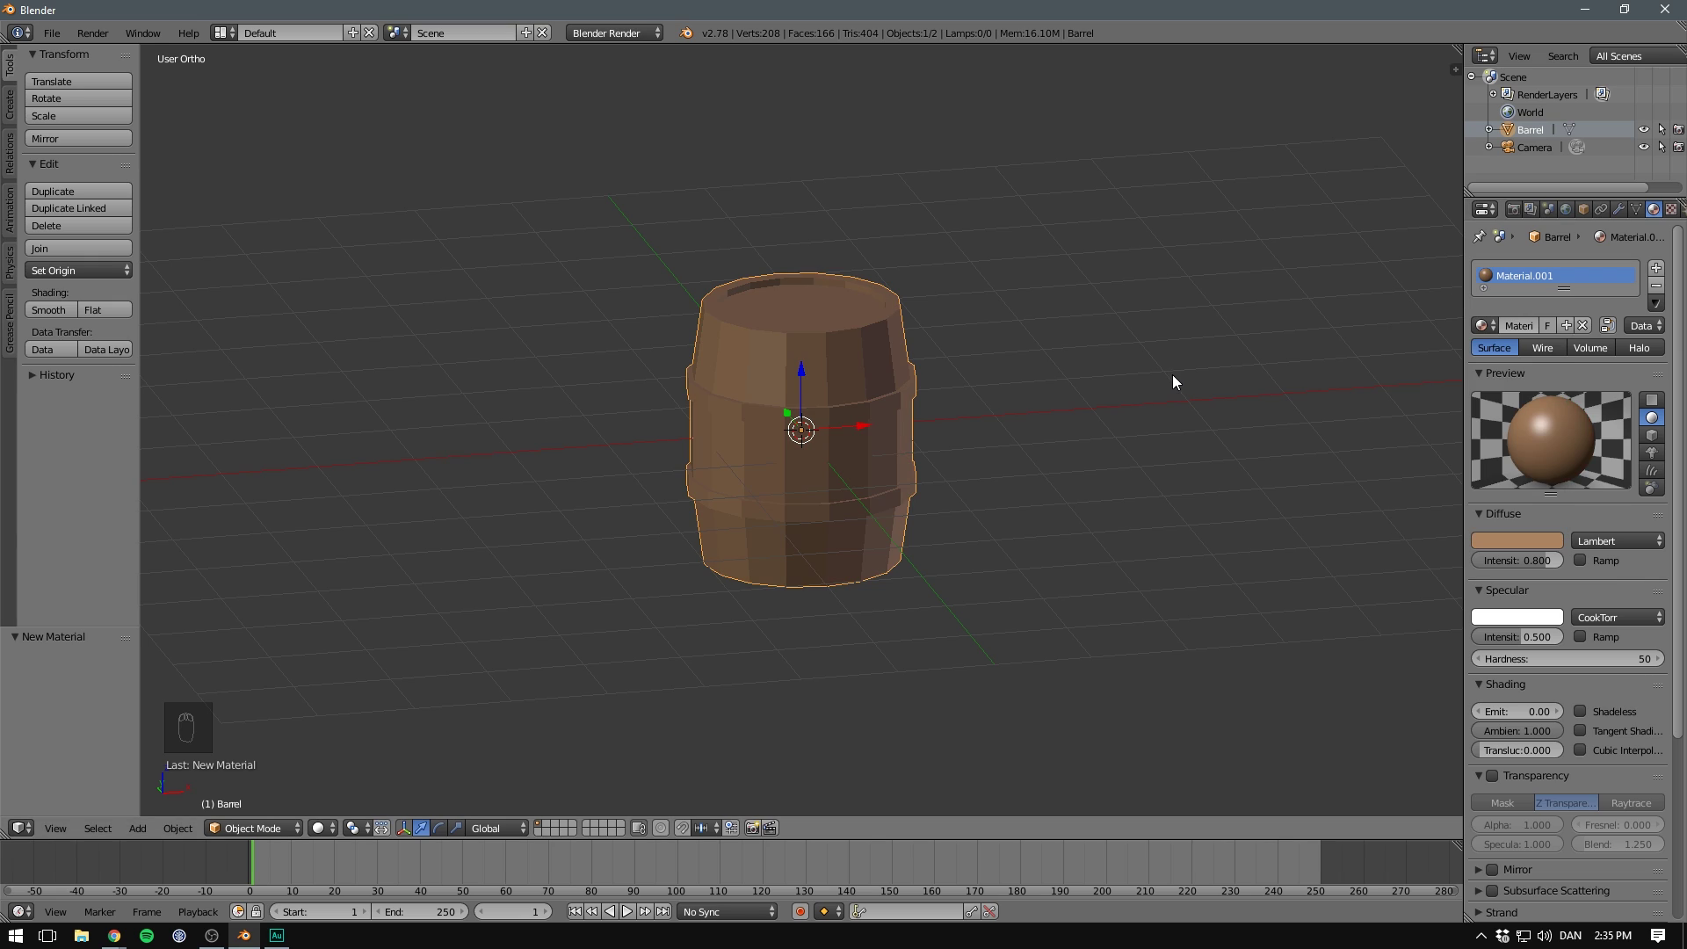
click(1523, 325)
text(Wood)
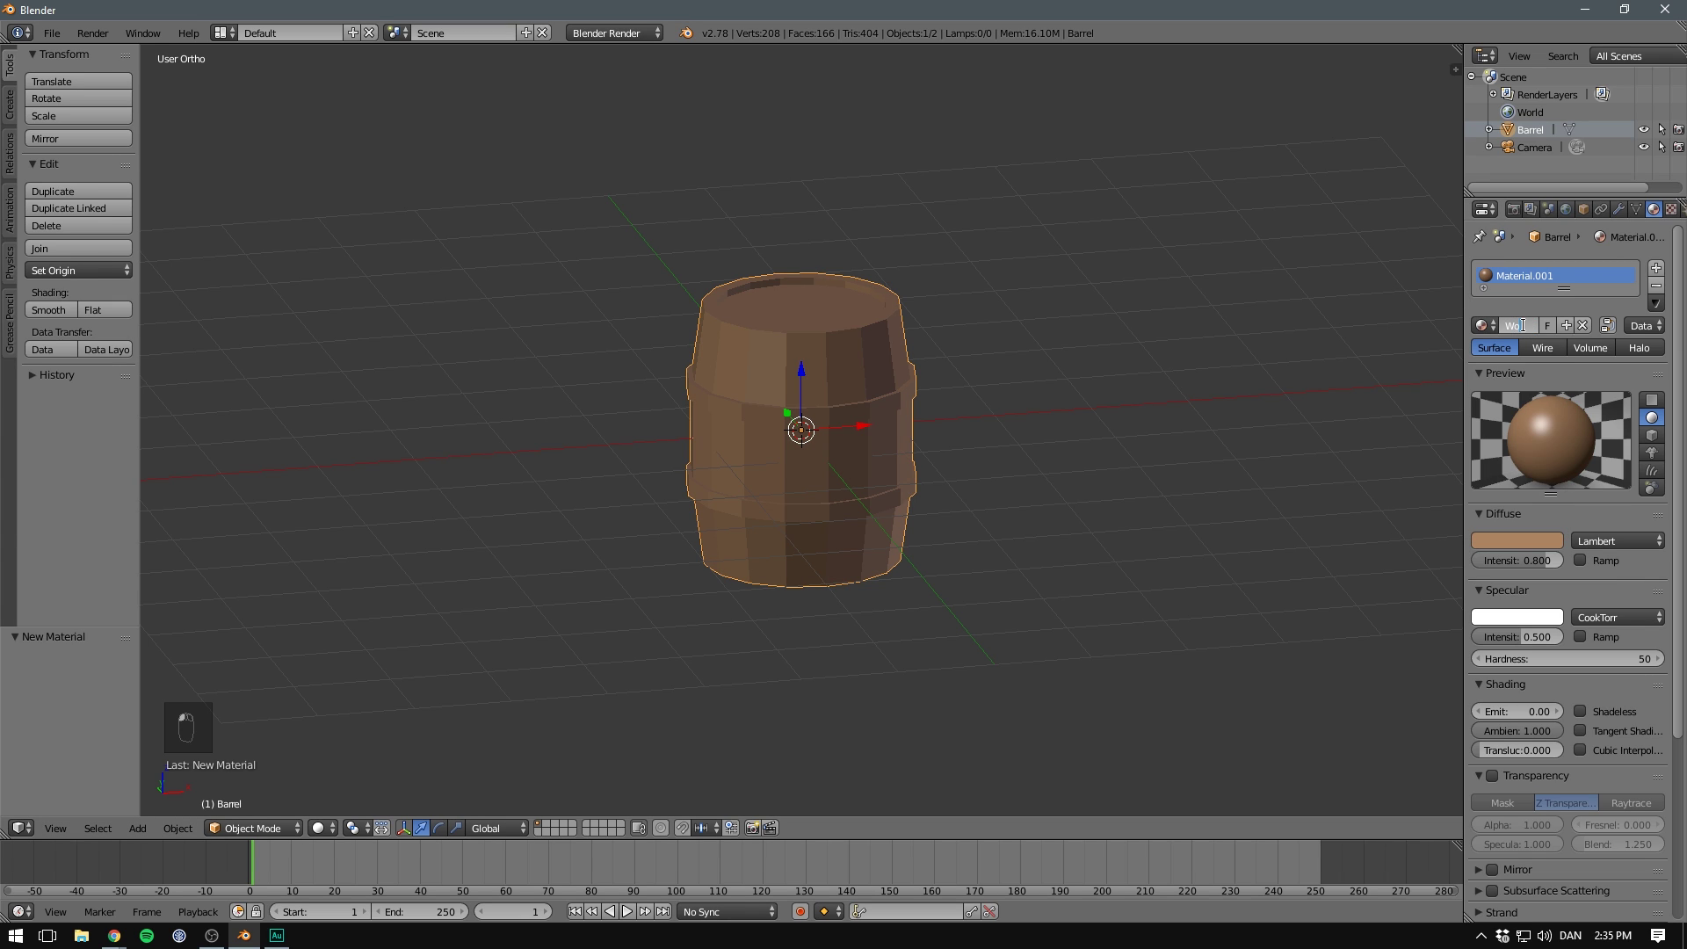
key(Return)
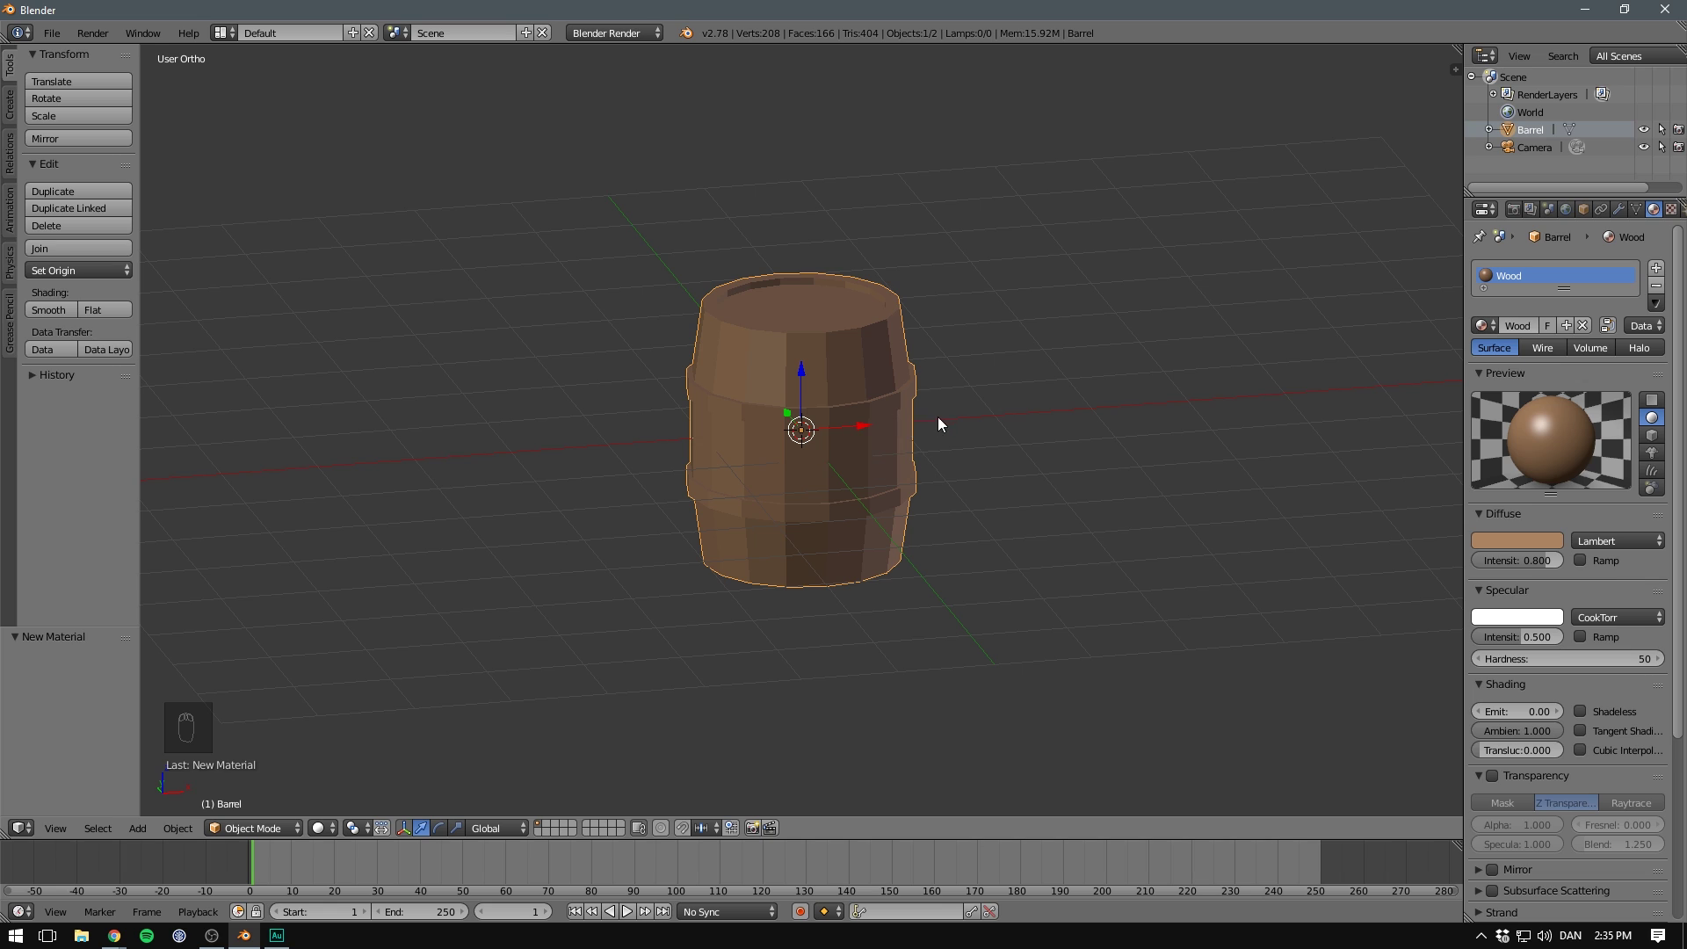
In Edit Mode, select the faces of both the lower and upper ring bands.
key(Tab)
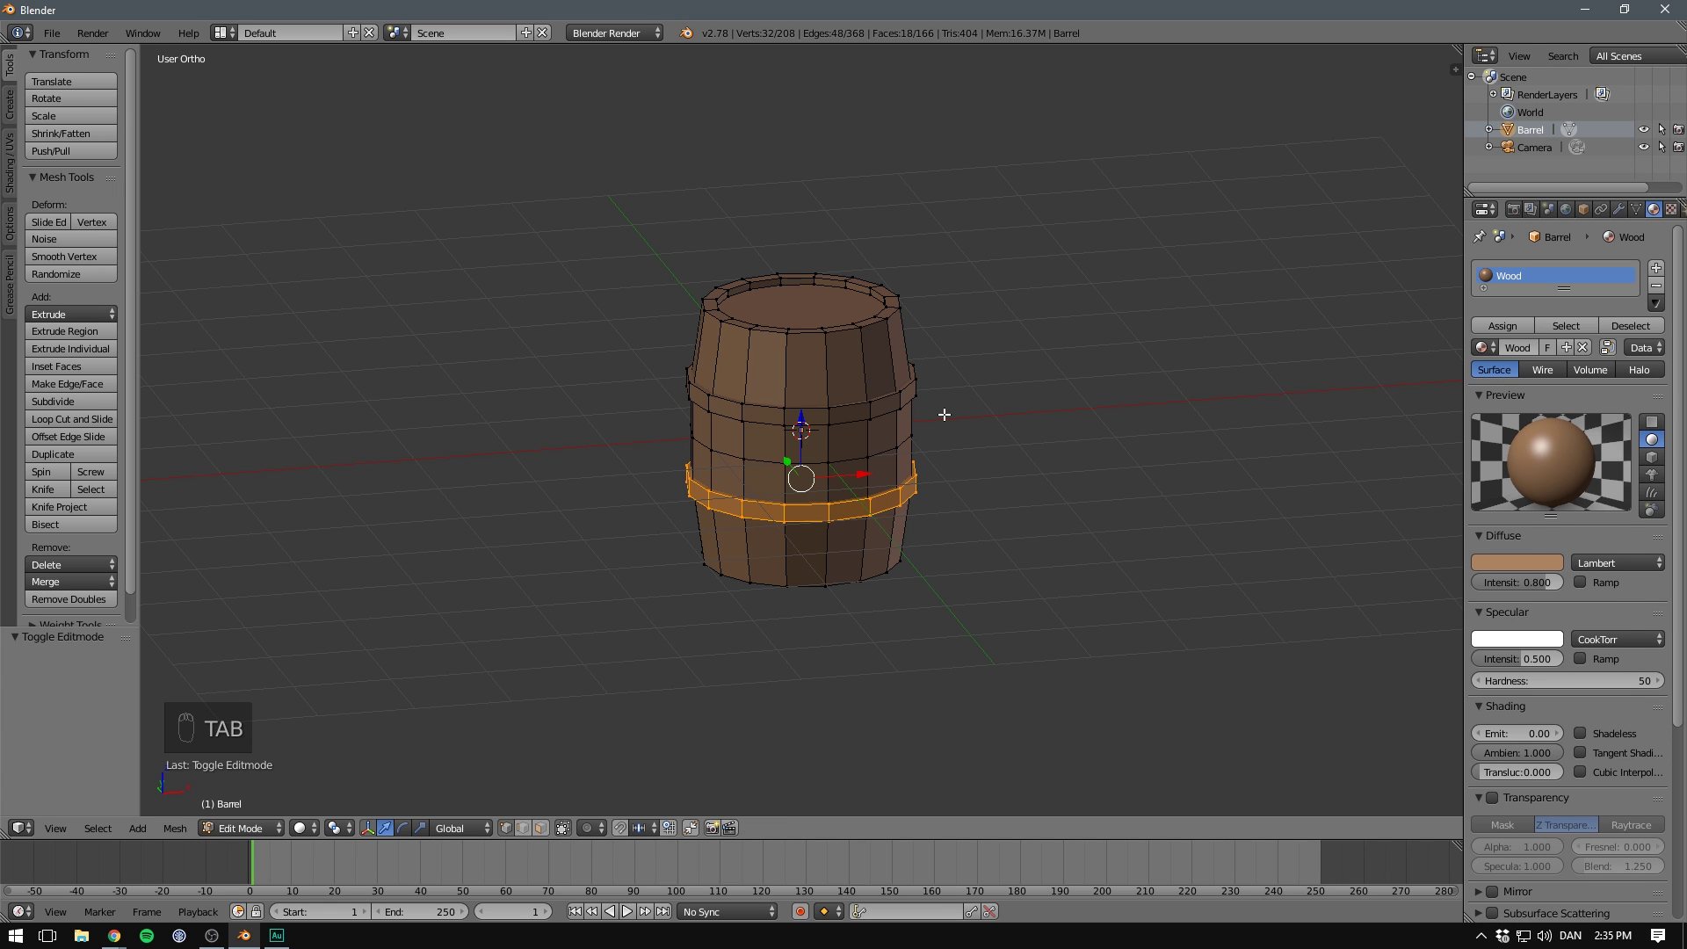
key(a)
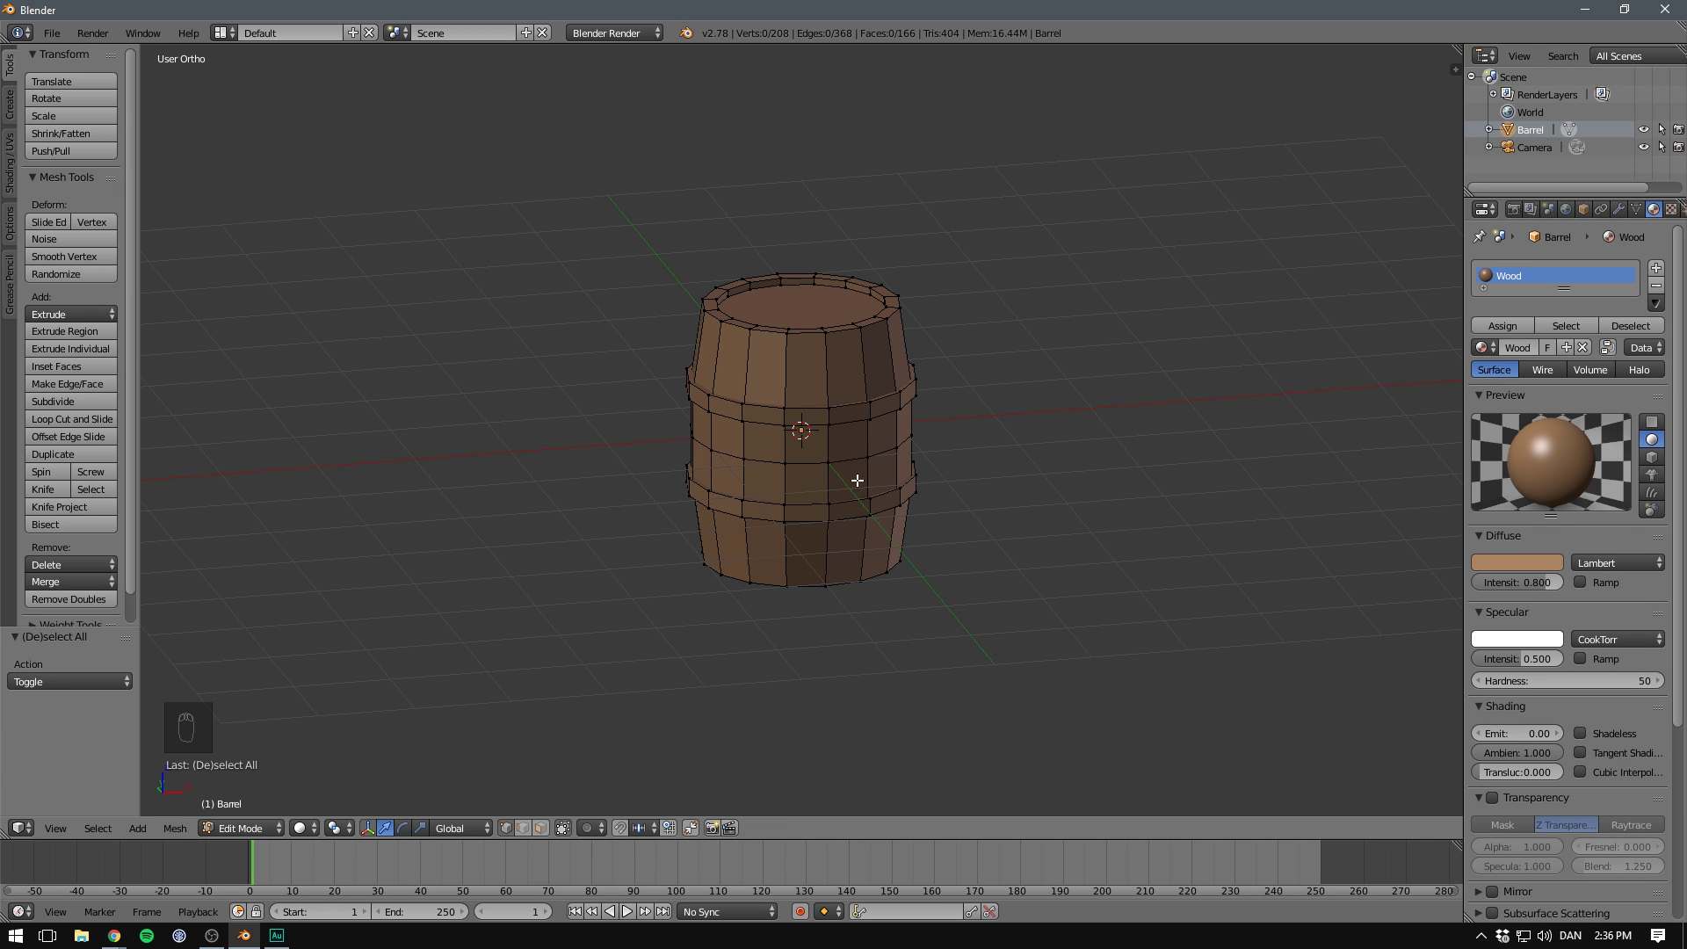
alt+right_click(795, 521)
alt+shift+right_click(800, 481)
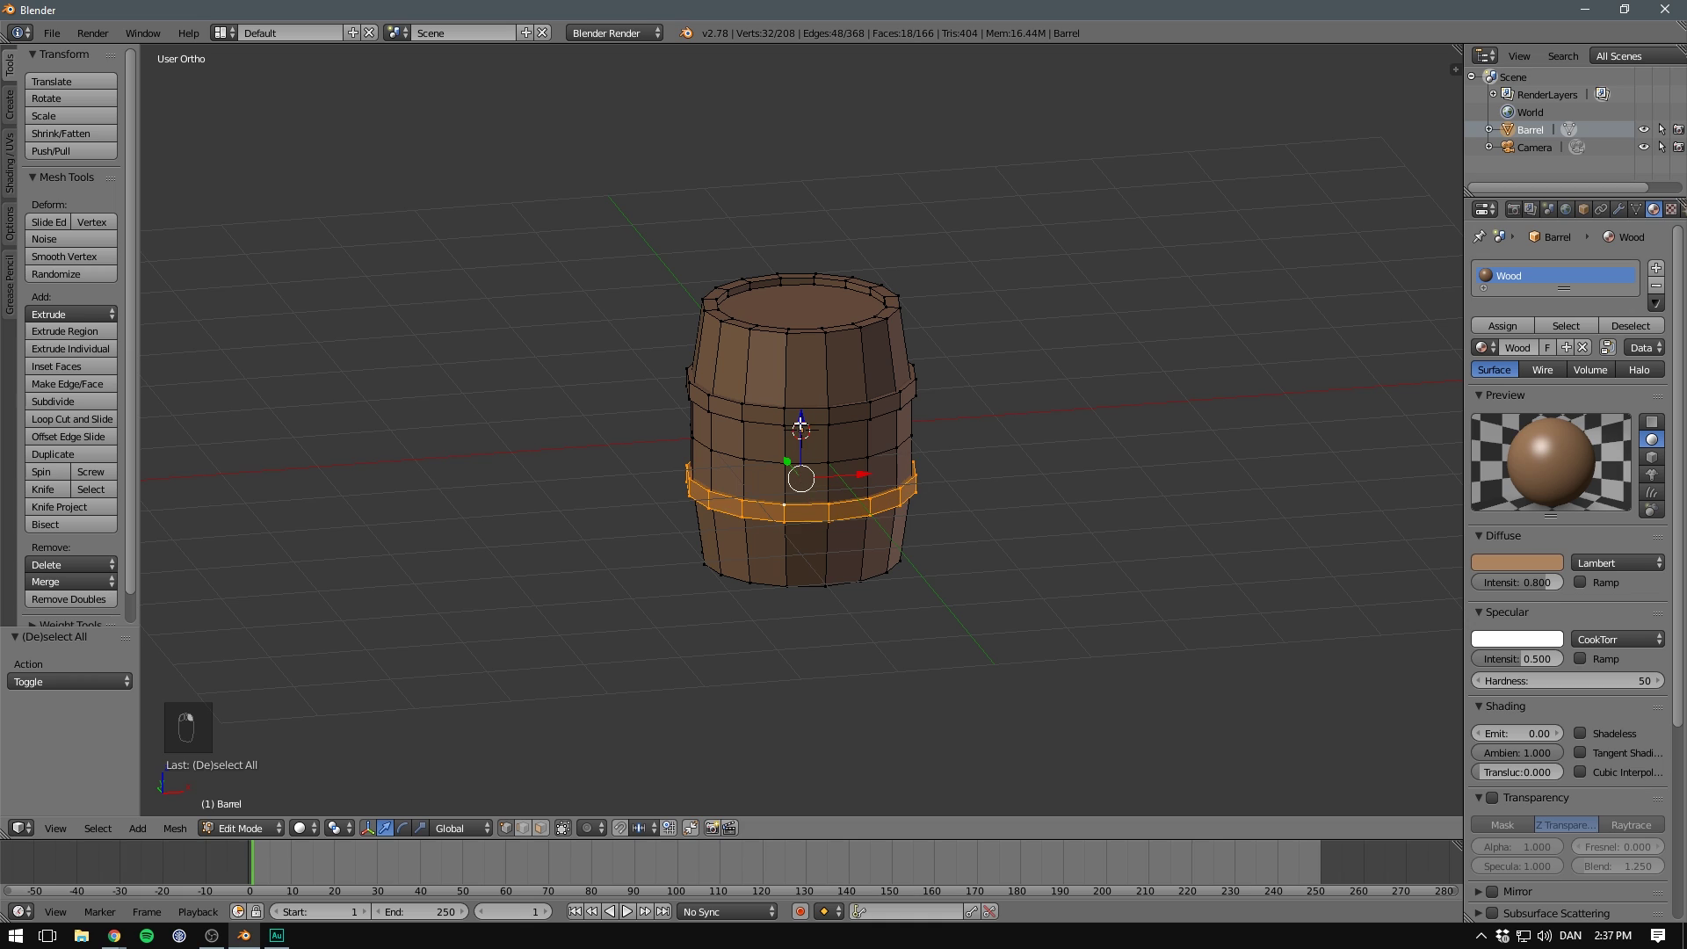
alt+shift+right_click(801, 426)
alt+shift+right_click(819, 417)
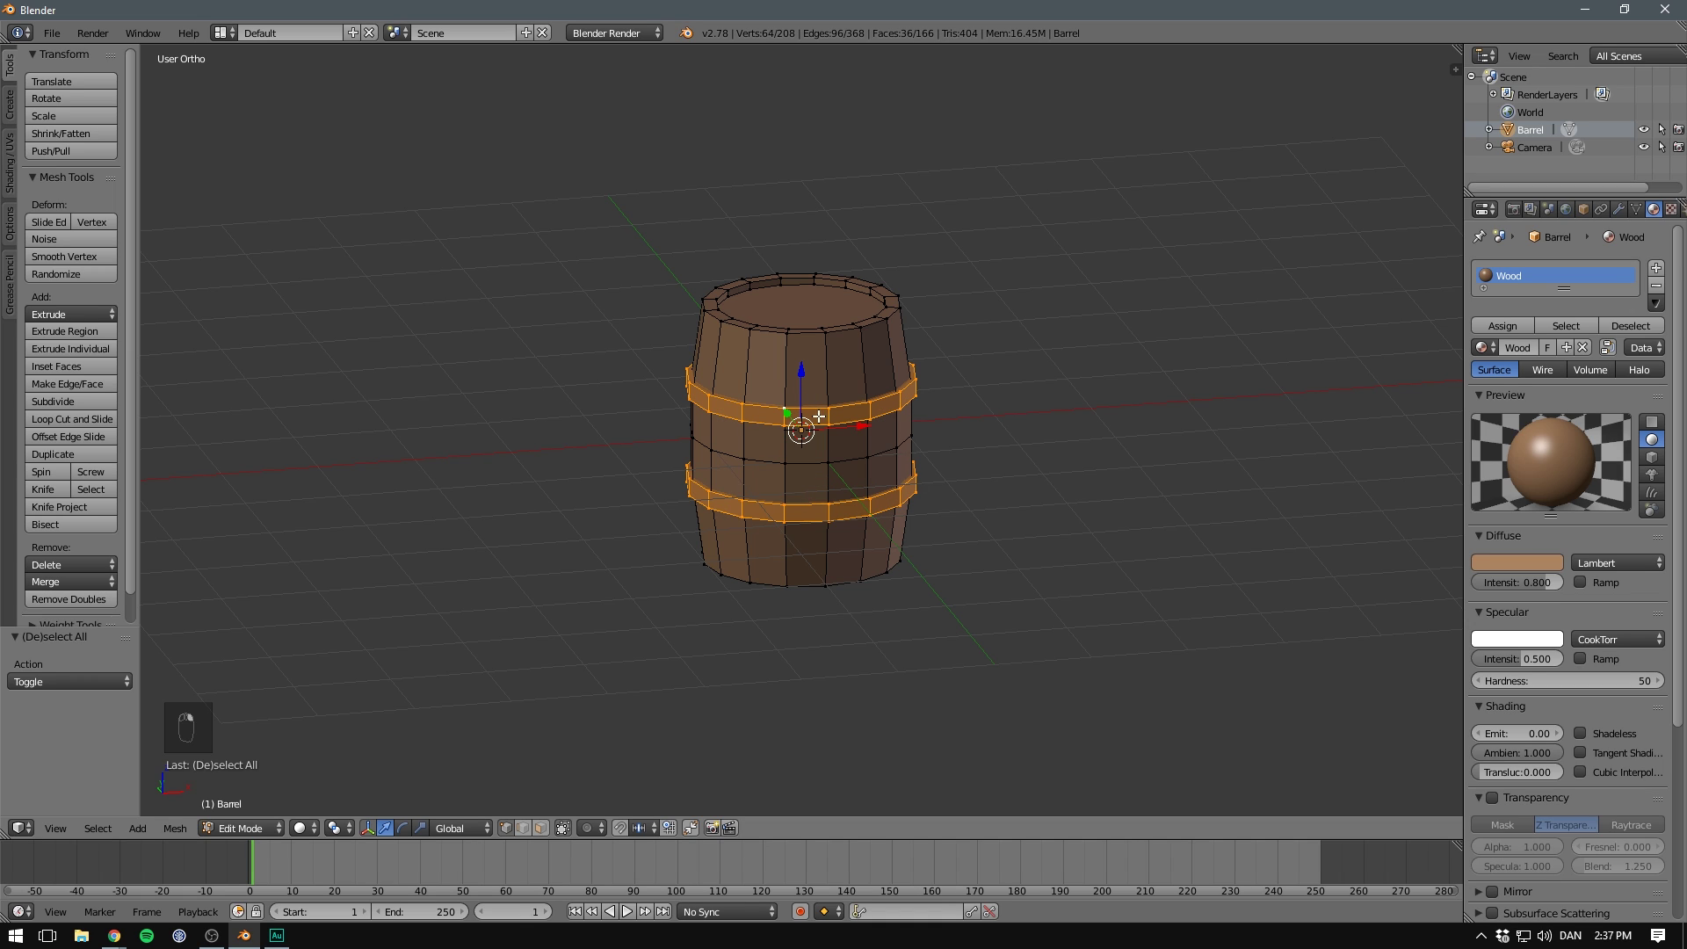
Add a second material slot, assign a new material to the ring bands and make it black.
click(1656, 268)
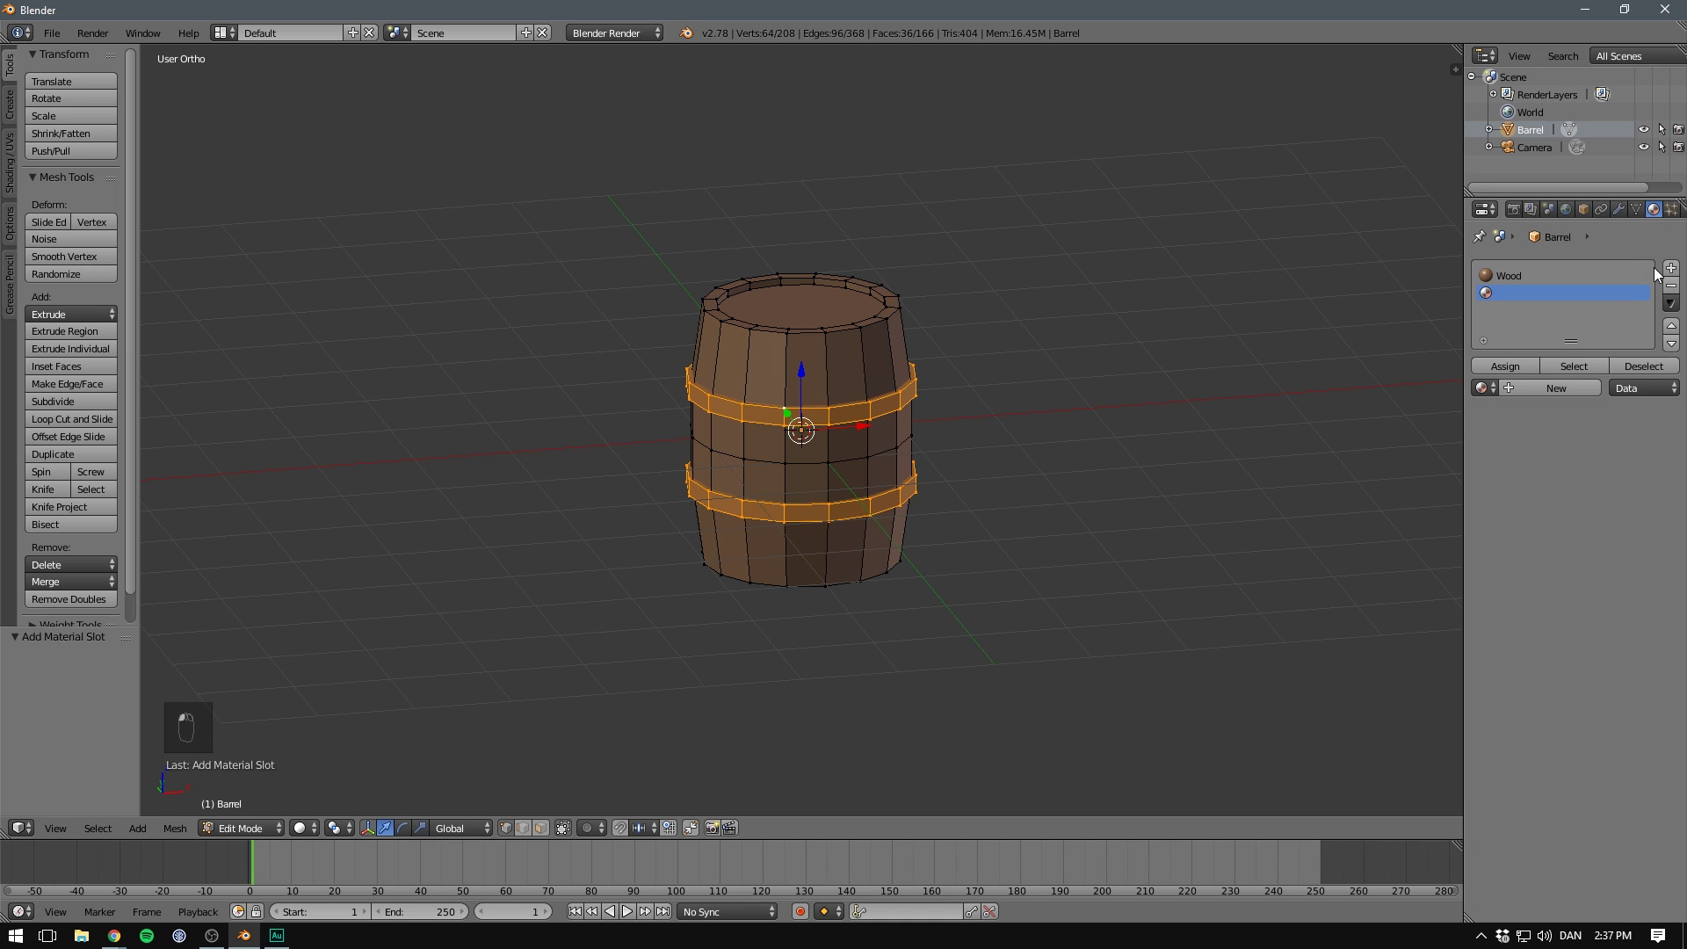
click(1551, 389)
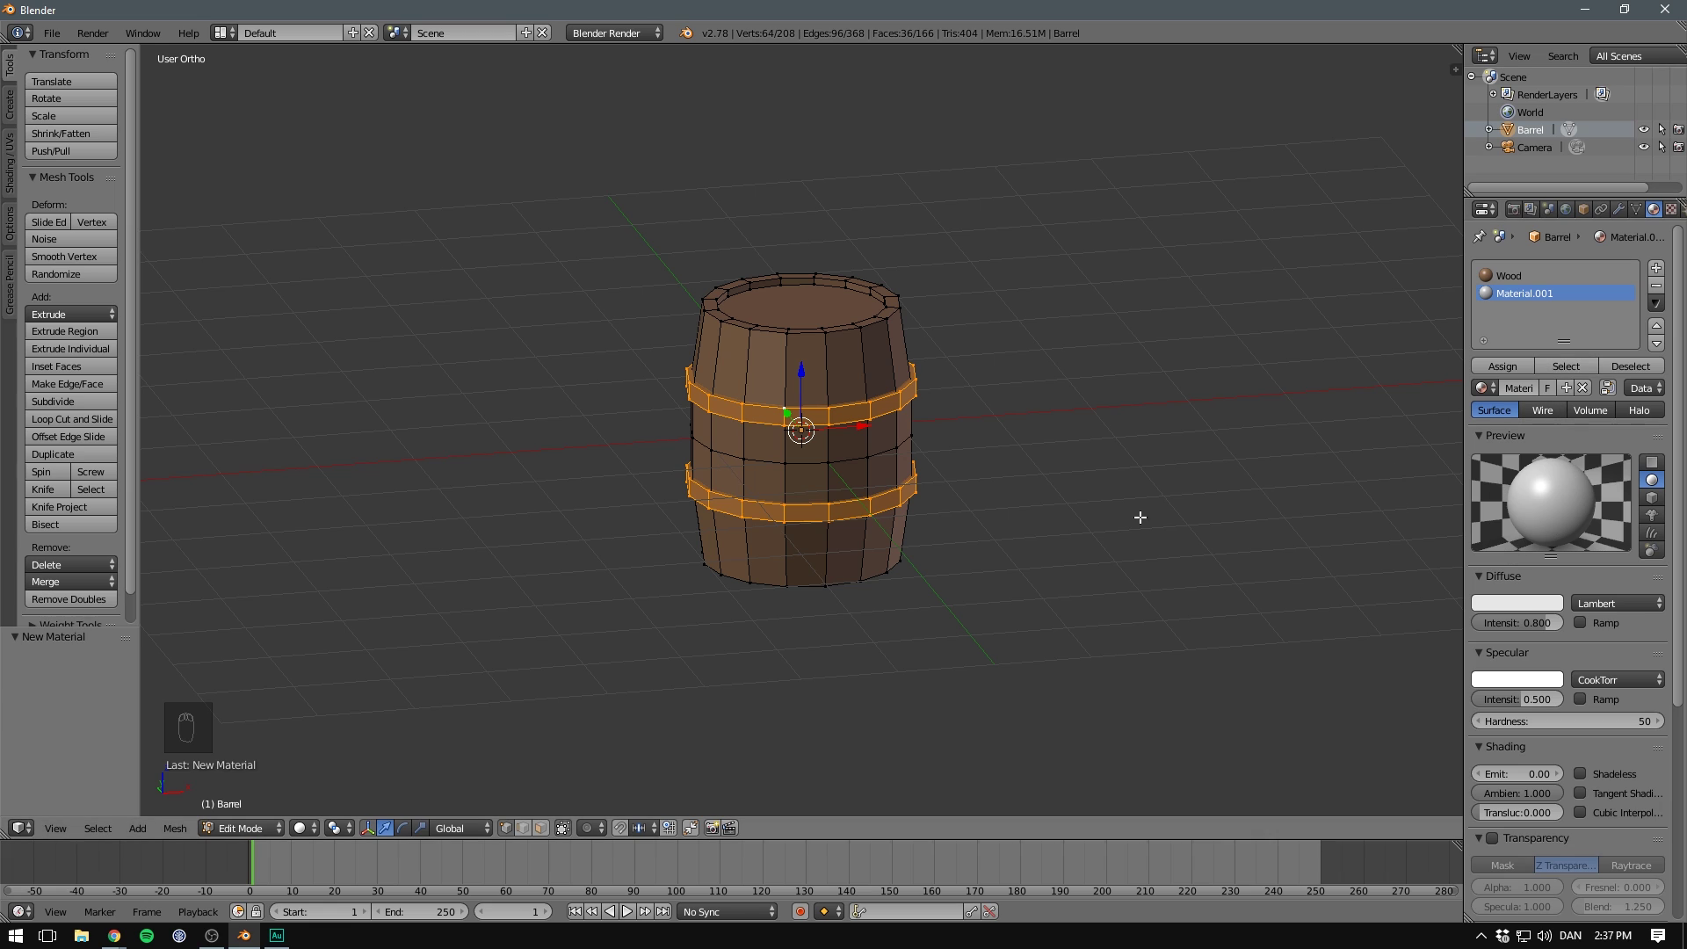
click(1502, 368)
key(Tab)
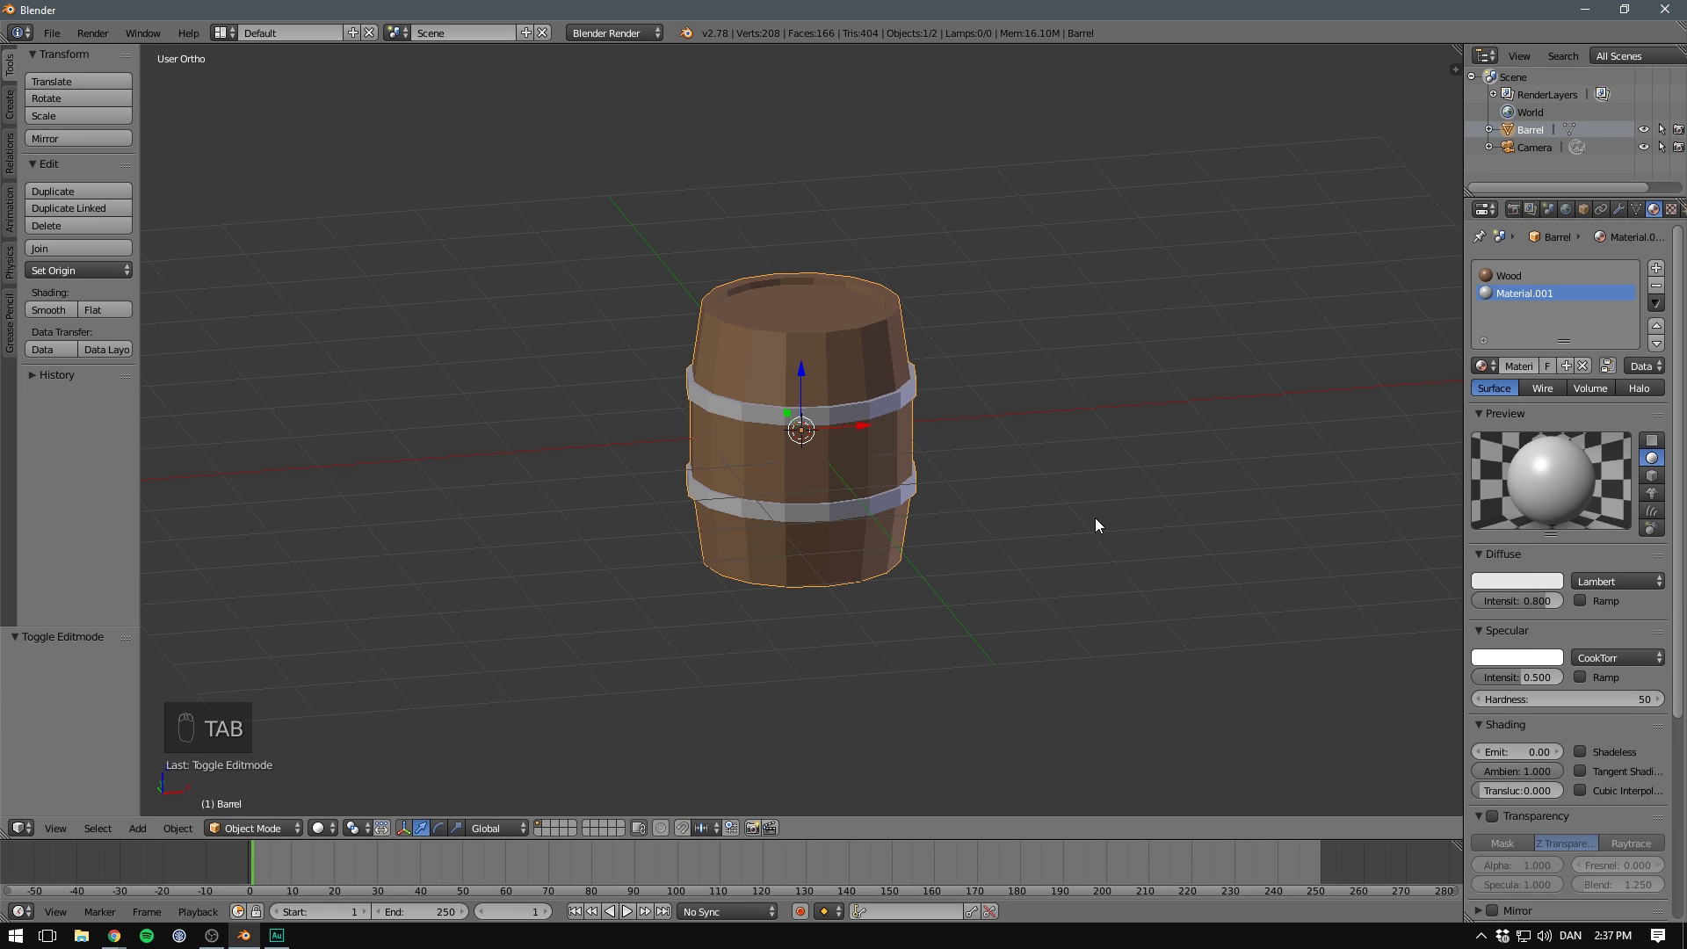
click(1503, 581)
drag(1548, 374, 1548, 473)
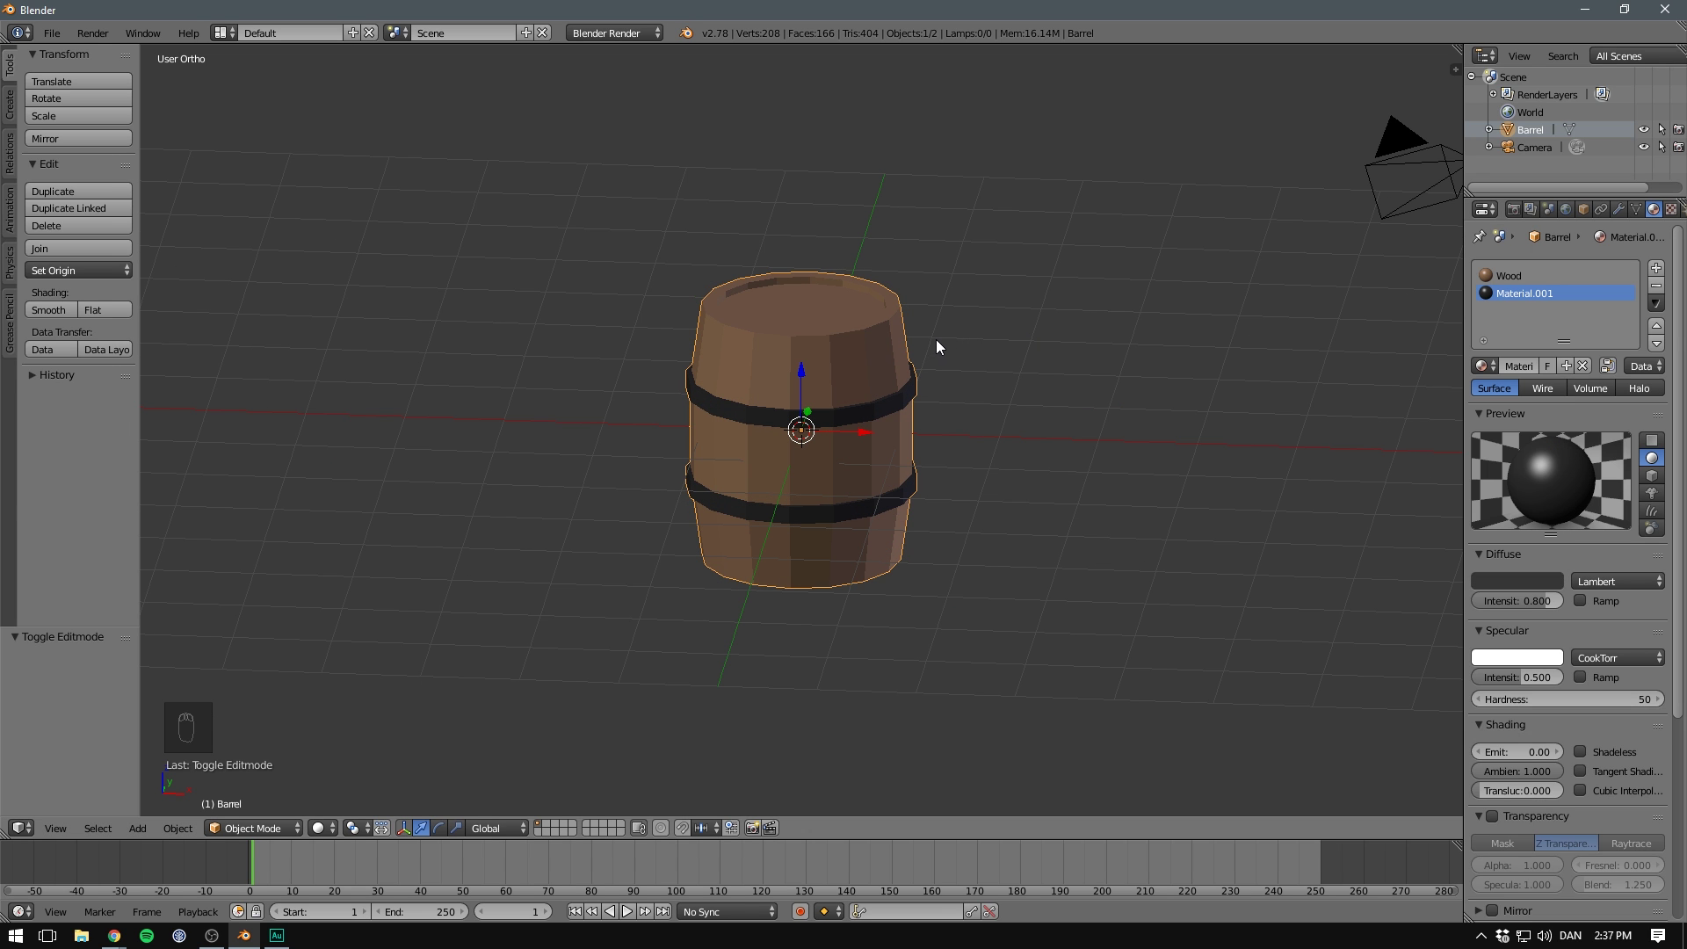
Rename the ring material to 'Rings'.
key(KP_5)
middle_drag(951, 341, 1010, 414)
click(1518, 367)
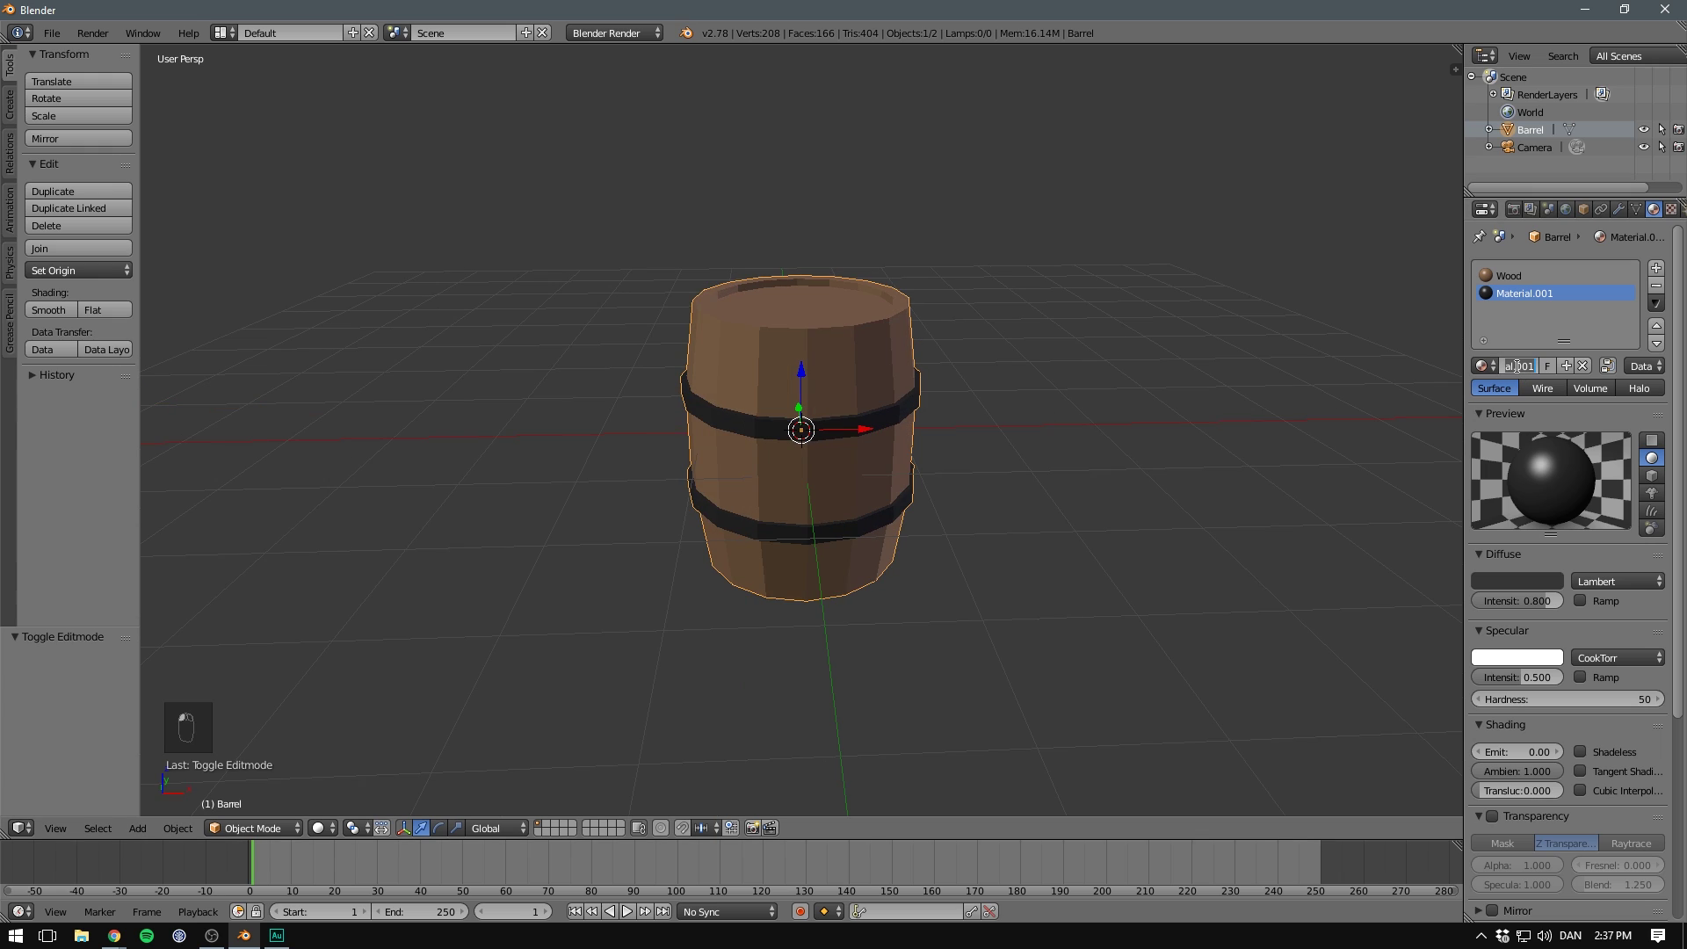
text(B)
text(ings)
key(Return)
middle_drag(1277, 350, 1184, 380)
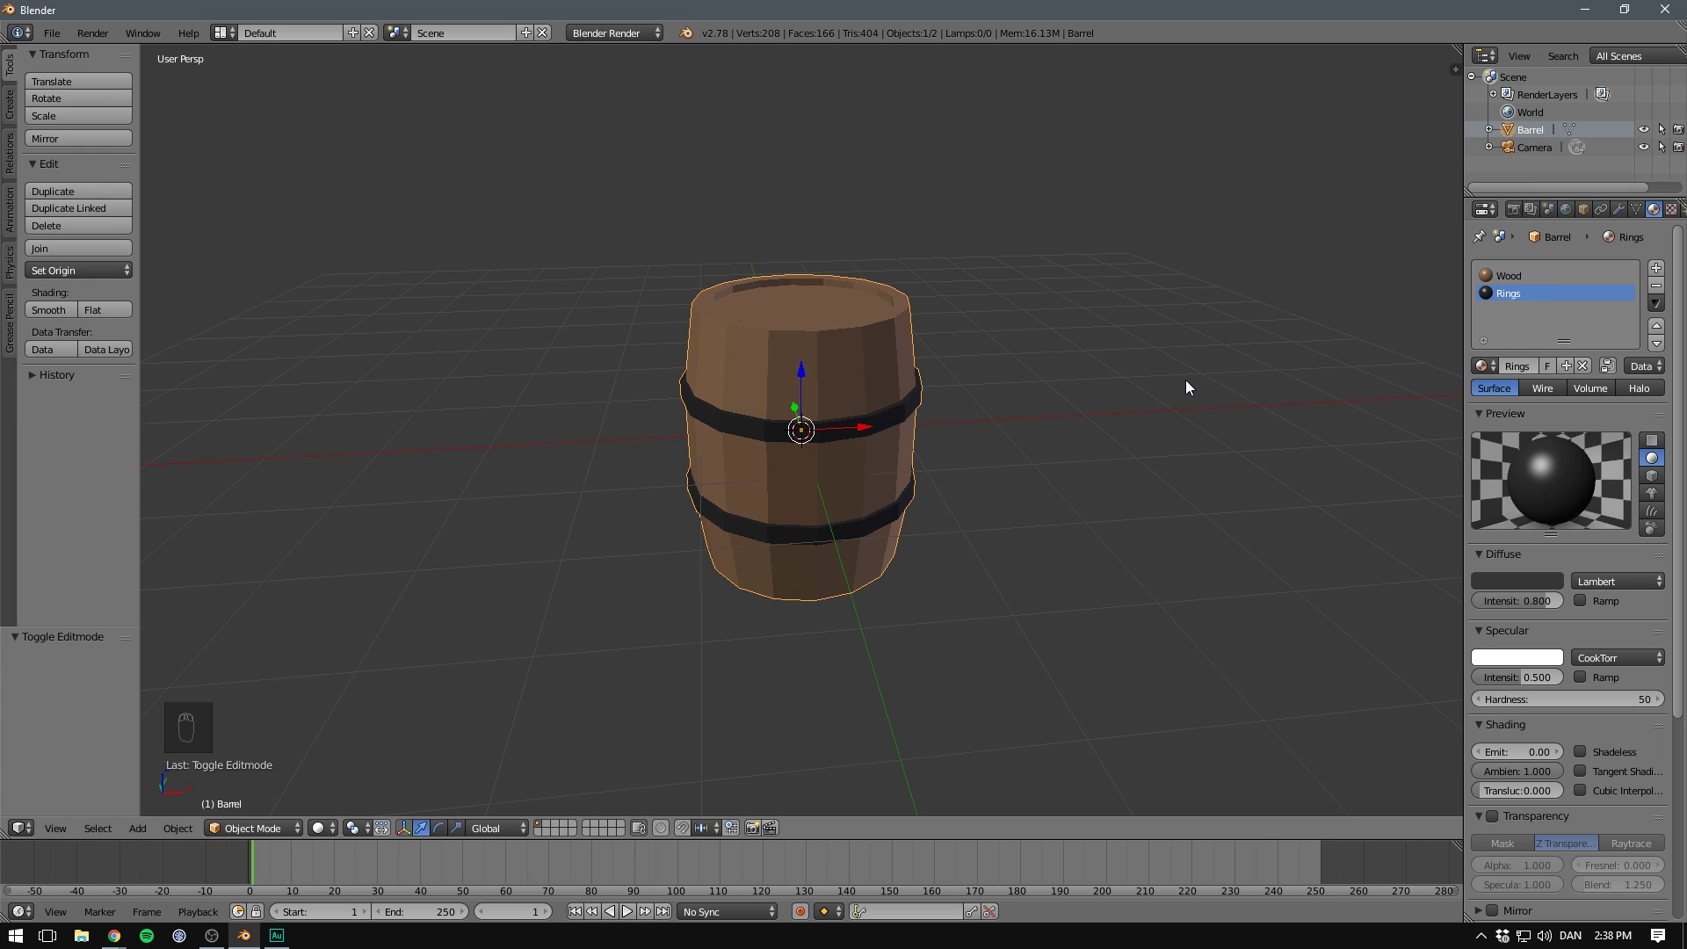
Save the file as Barrel.blend in the Projects folder.
click(53, 33)
click(107, 182)
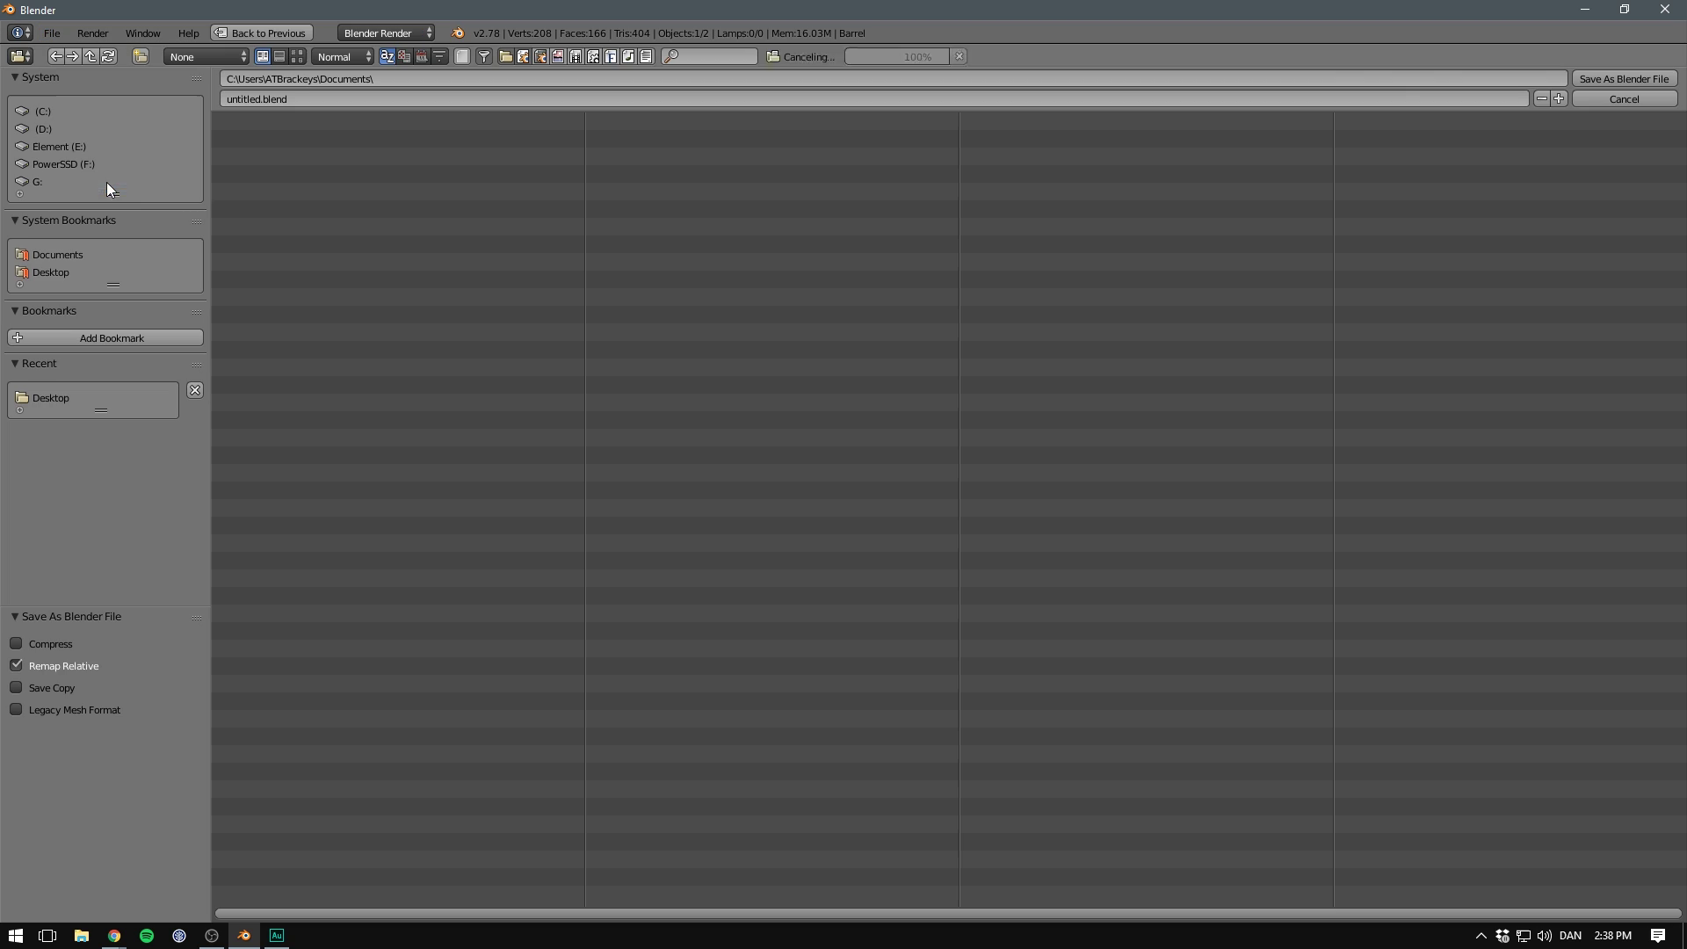
click(361, 97)
text(Ba)
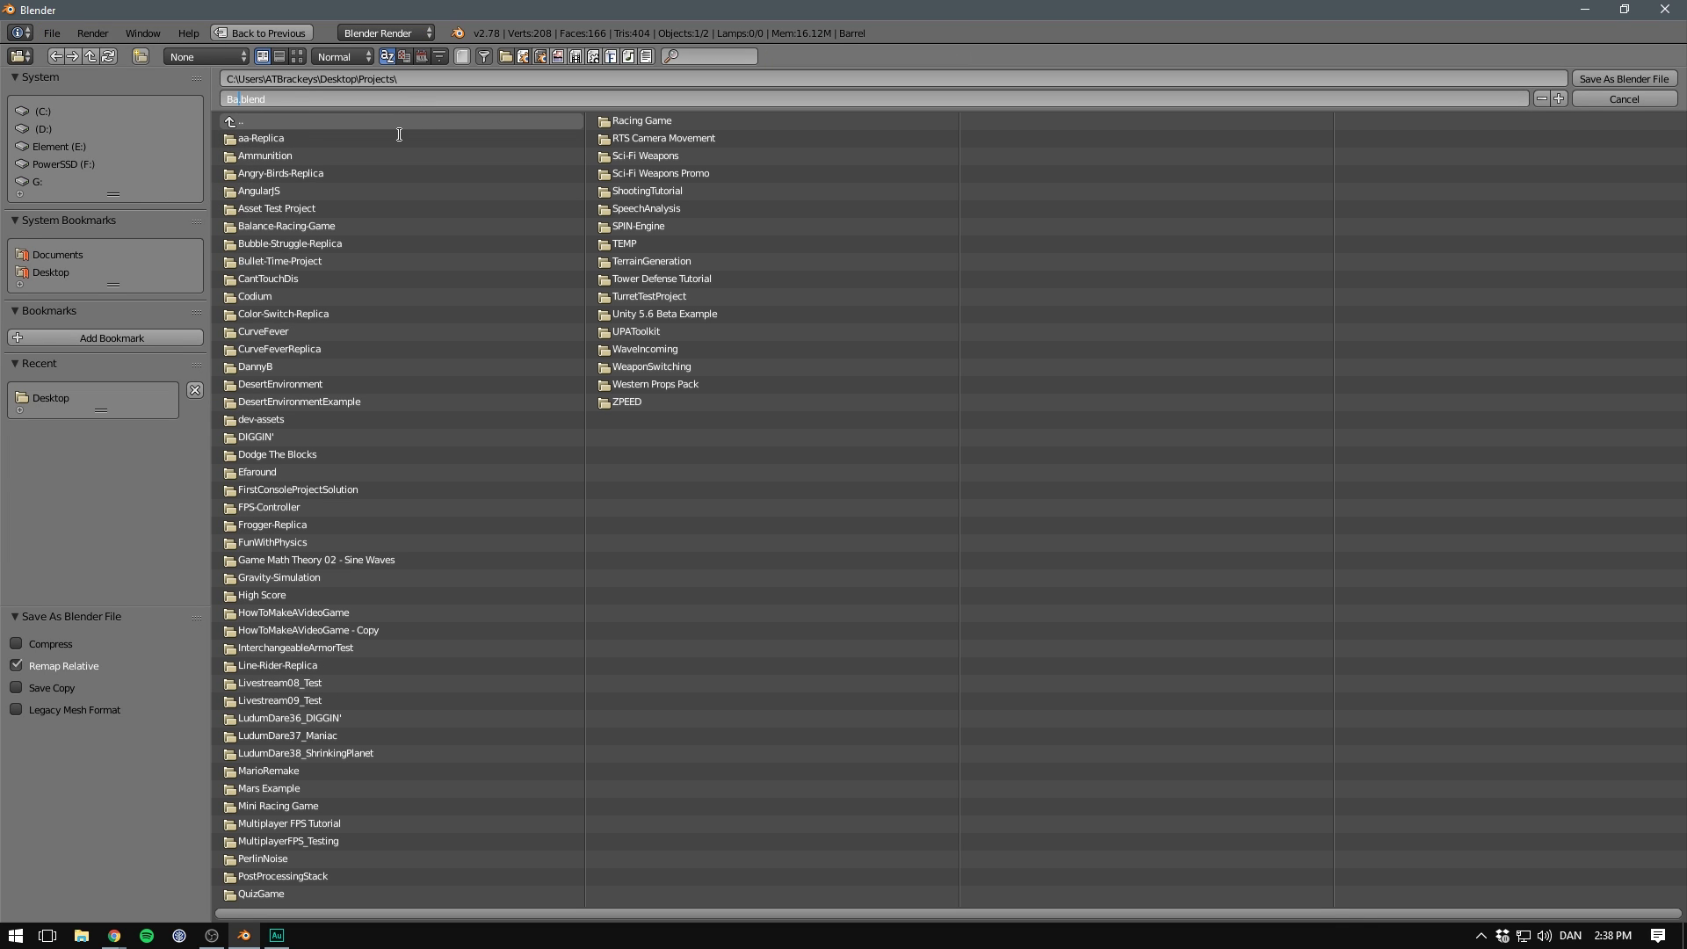
text(rrel)
click(1626, 80)
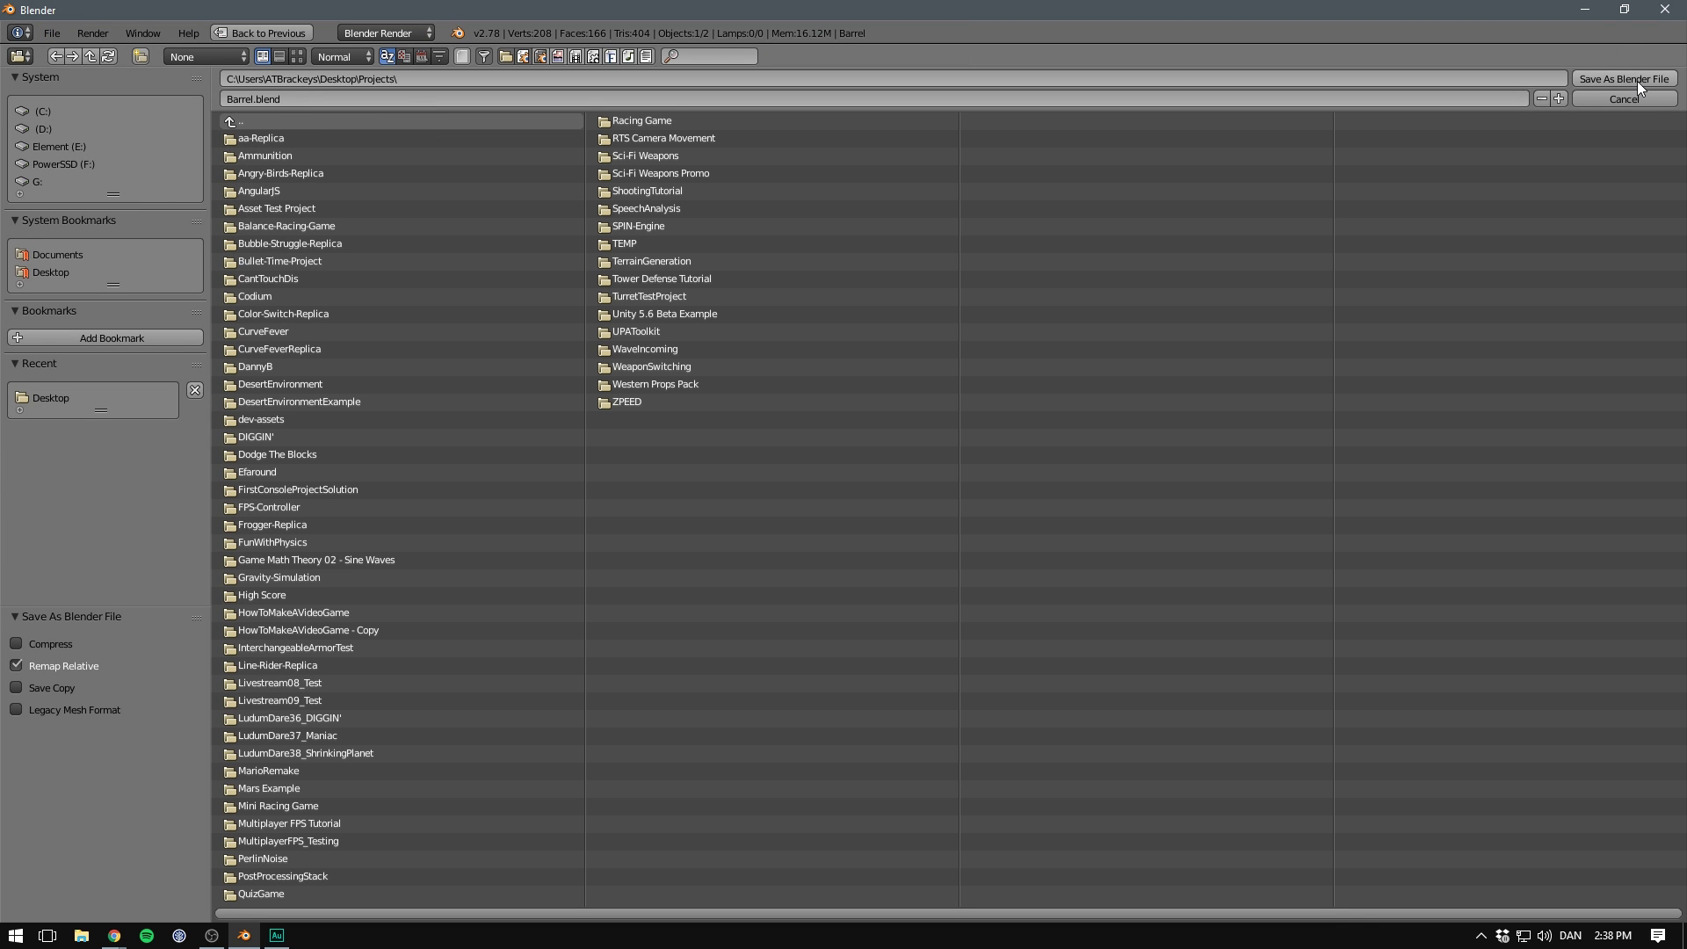